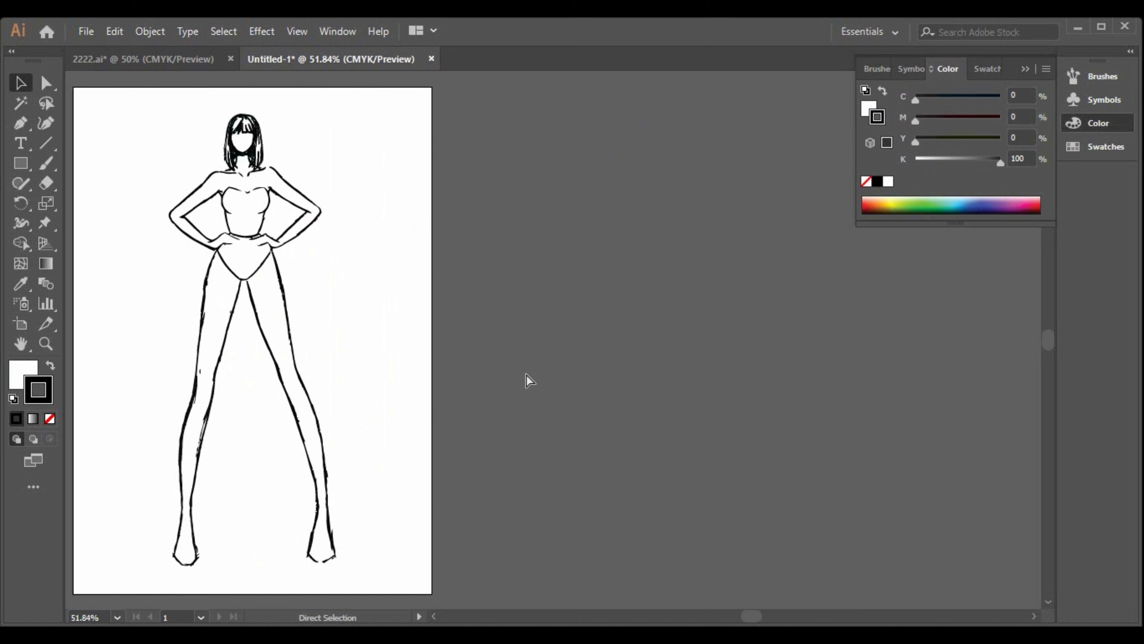
Step: Paste the copied triangle-shard cluster beside the artboard and deselect it
key(ctrl+v)
click(555, 431)
Step: Start the dress outline with the Pen tool, tracing the left-hand sleeve from underarm to wrist, around the elbow and up to the shoulder
click(22, 123)
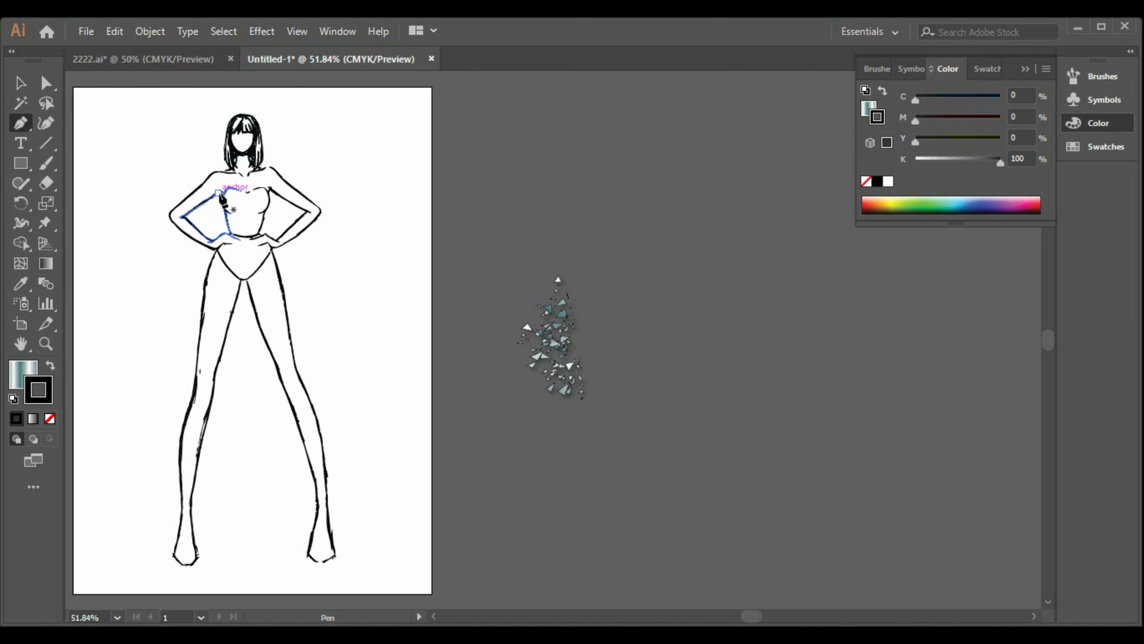
click(219, 193)
click(182, 218)
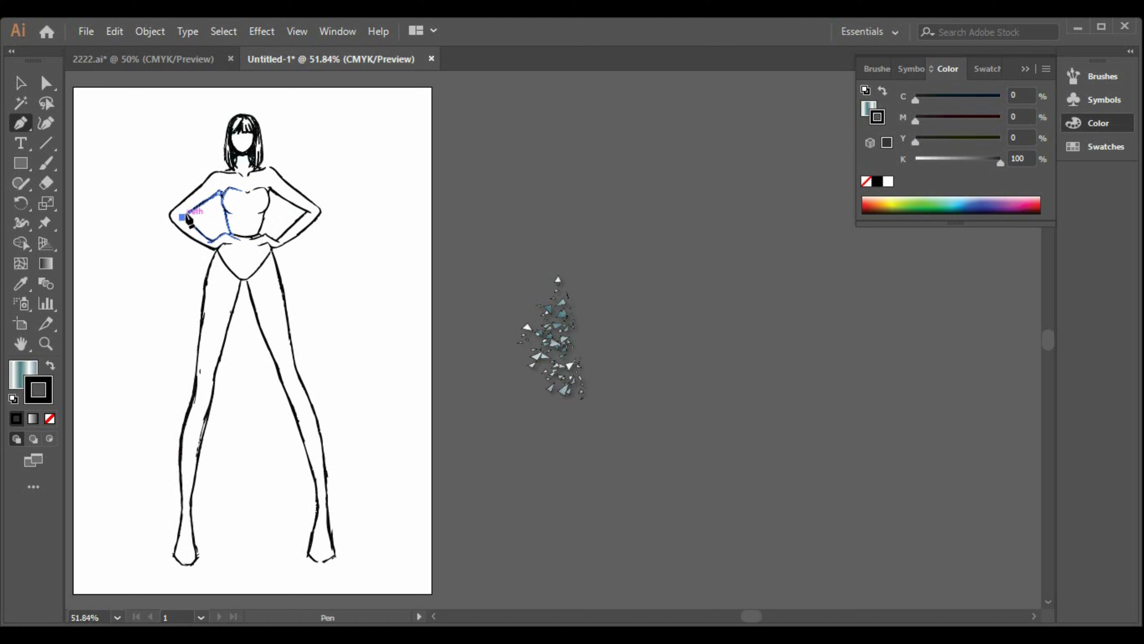
click(205, 238)
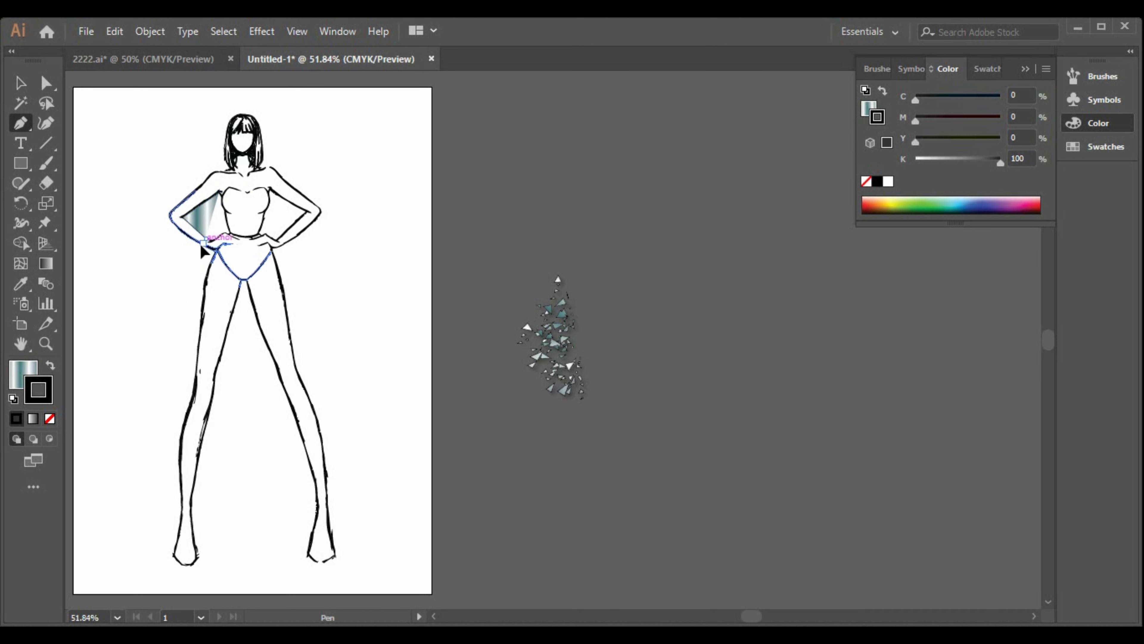
click(170, 212)
click(202, 183)
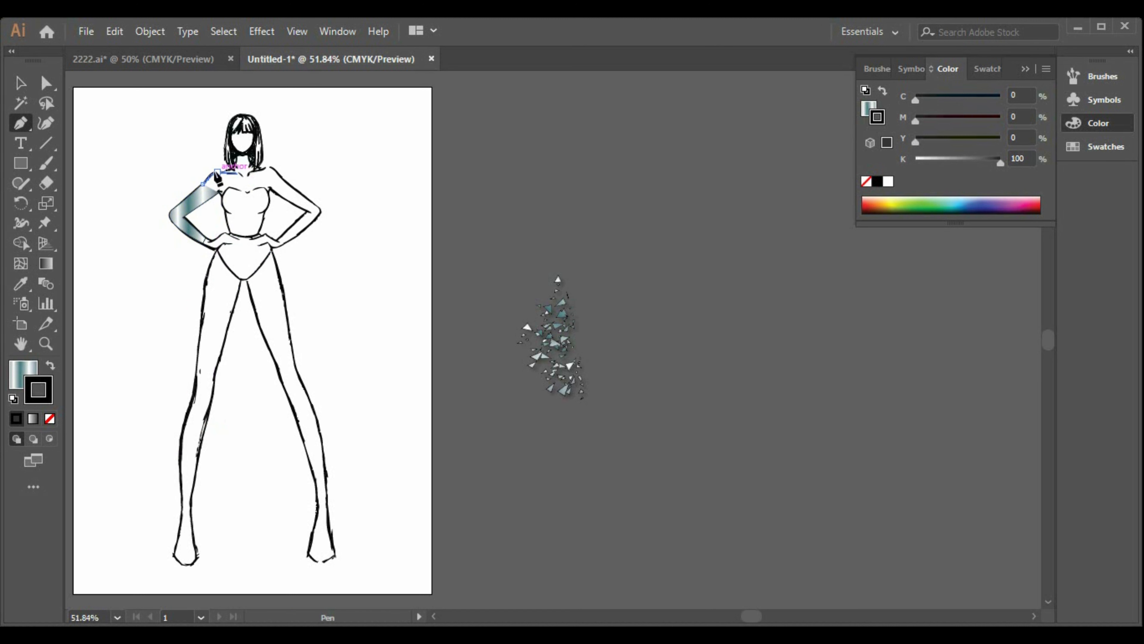
drag(217, 173, 237, 173)
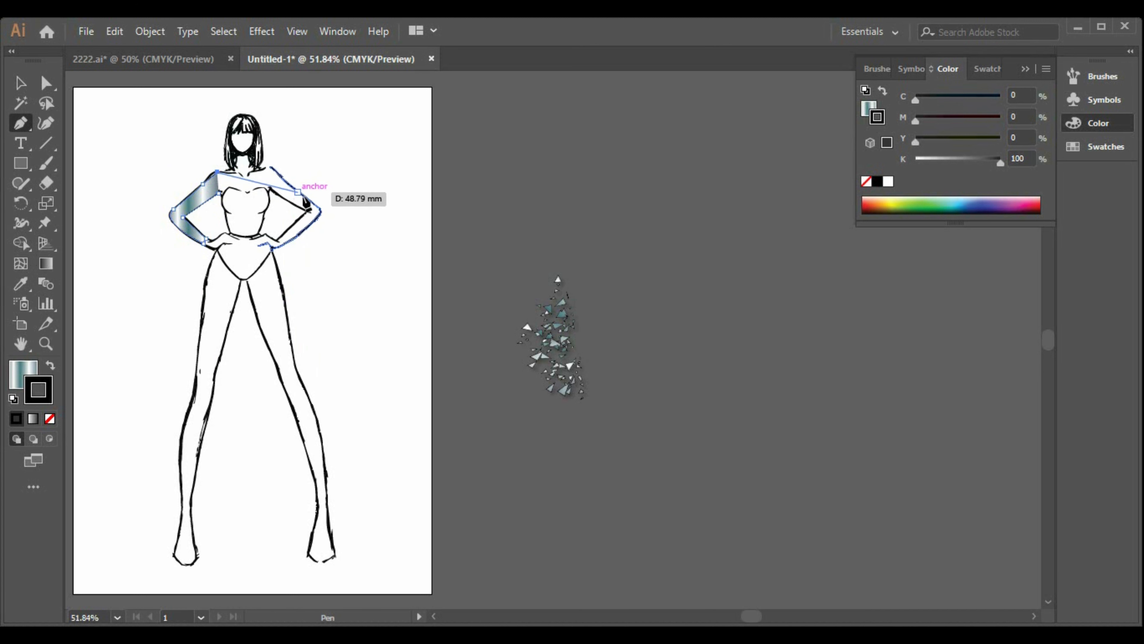
Step: Continue the outline diagonally across the chest to the right-hand upper arm, around the outer elbow and down to the wrist
click(290, 184)
click(316, 207)
click(320, 212)
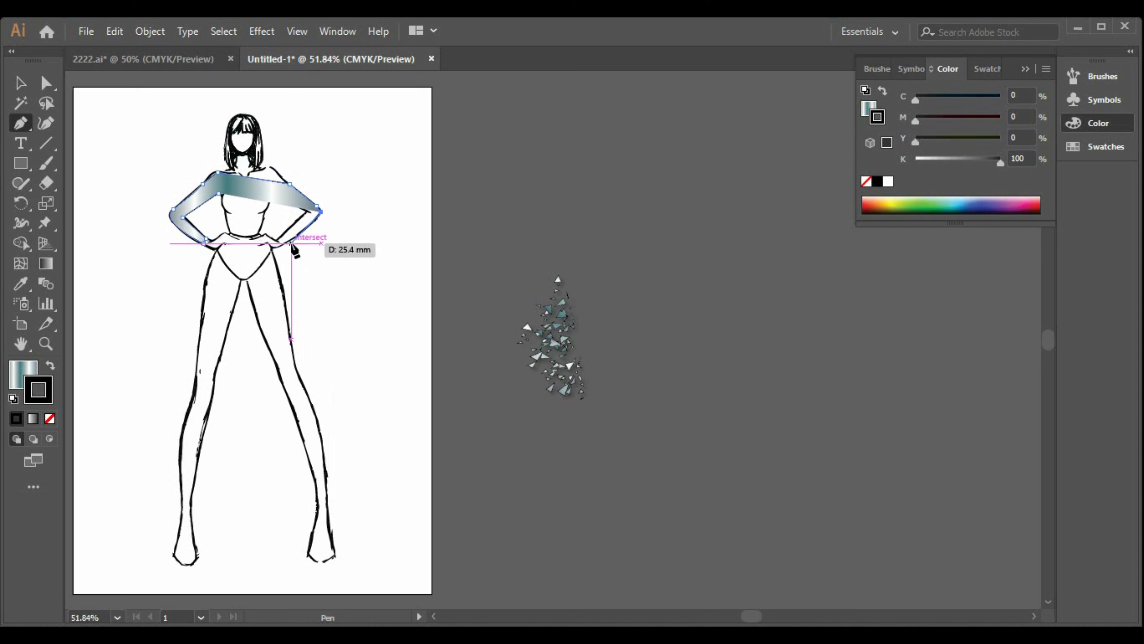
click(296, 235)
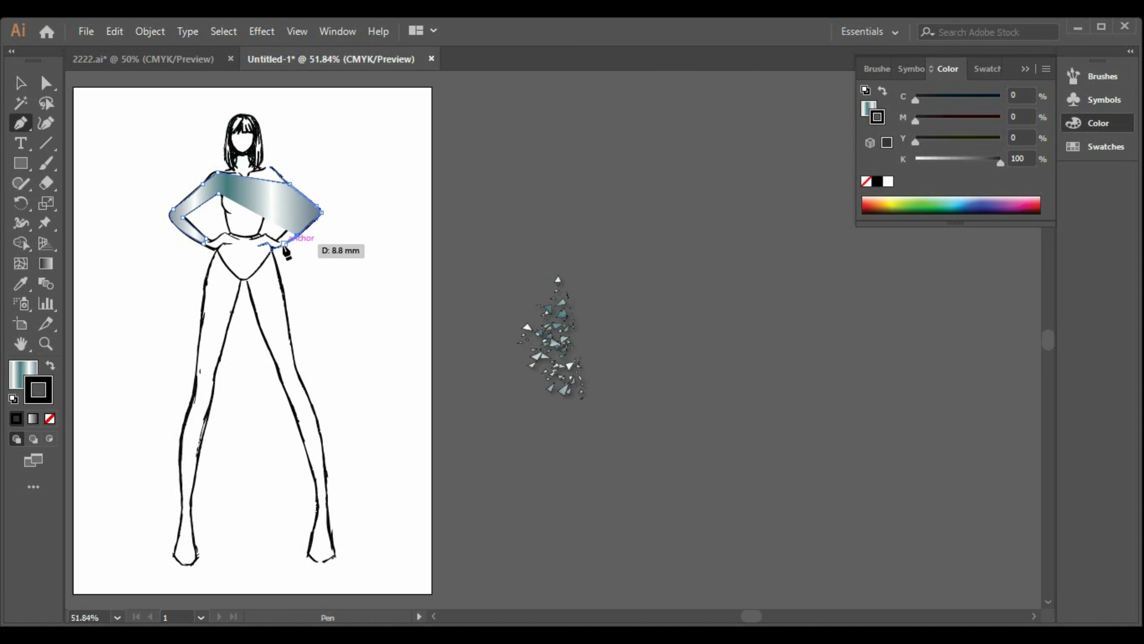
click(276, 242)
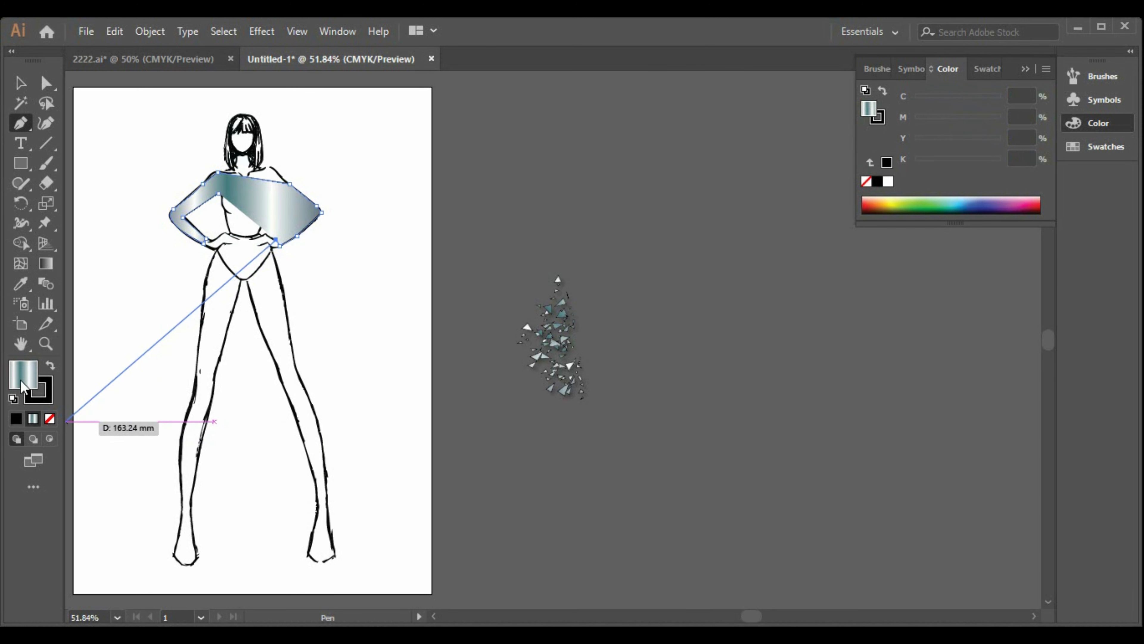
Step: Remove the outline's gradient fill and continue the path along the inner right-hand arm to the underarm and waist
click(49, 418)
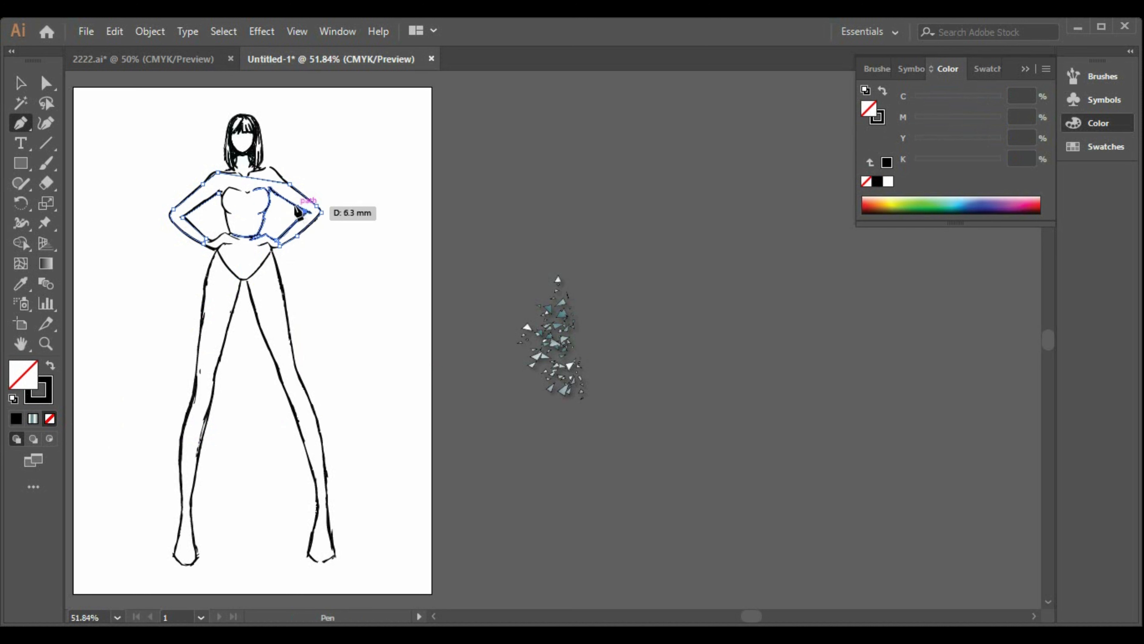
click(269, 189)
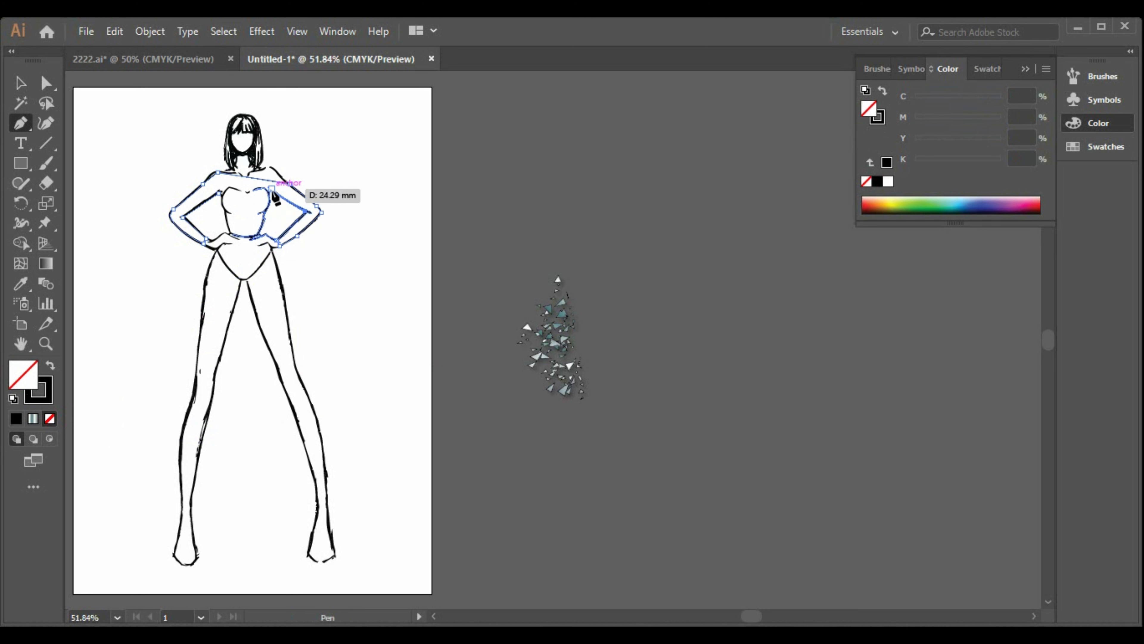
click(263, 218)
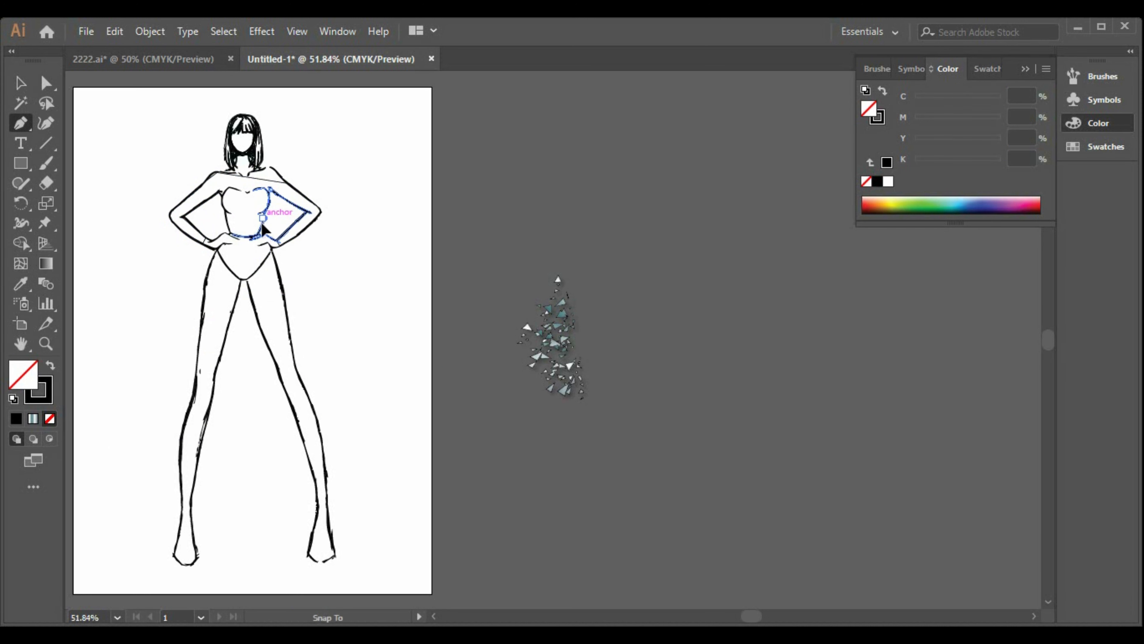
click(259, 234)
Step: Extend the outline down the right-hand hip, draw a curved asymmetric hem across the thighs, and continue up the left-hand hip
click(281, 279)
click(282, 301)
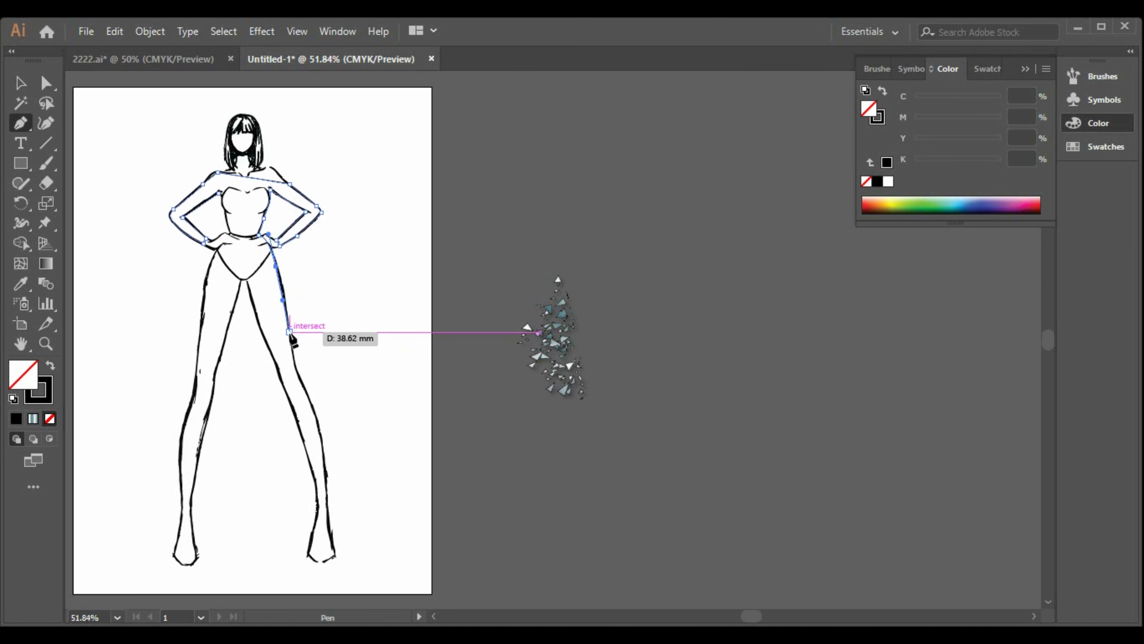
click(203, 295)
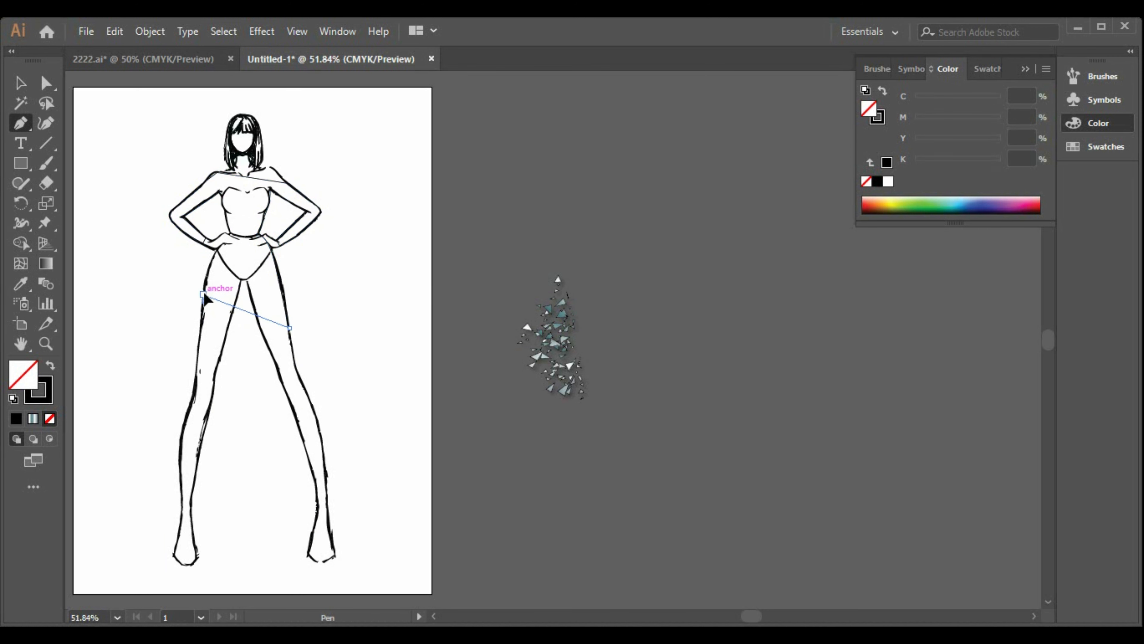
drag(145, 311, 145, 310)
click(203, 295)
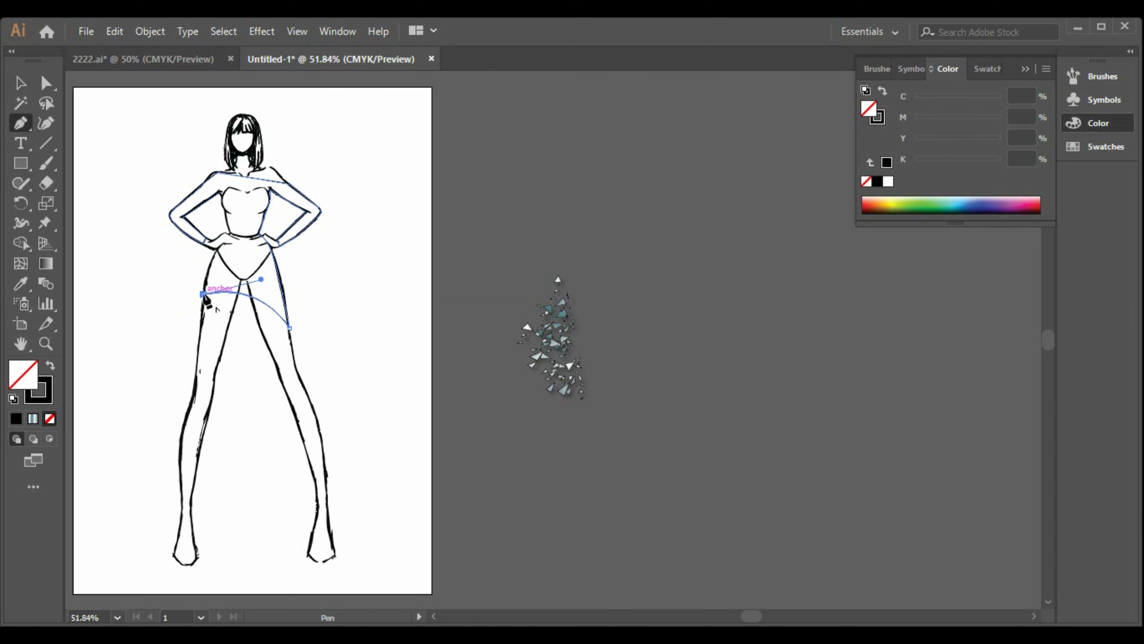
click(205, 279)
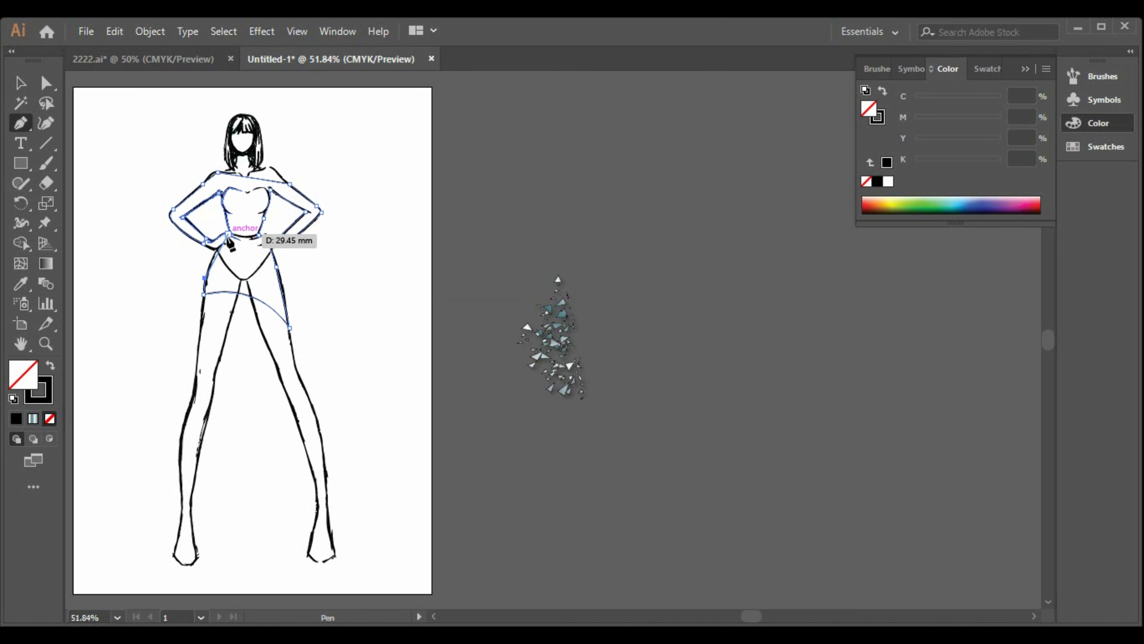
Step: Trace the left-hand waist and bodice side, and close the dress path at the starting underarm point
drag(229, 234, 244, 219)
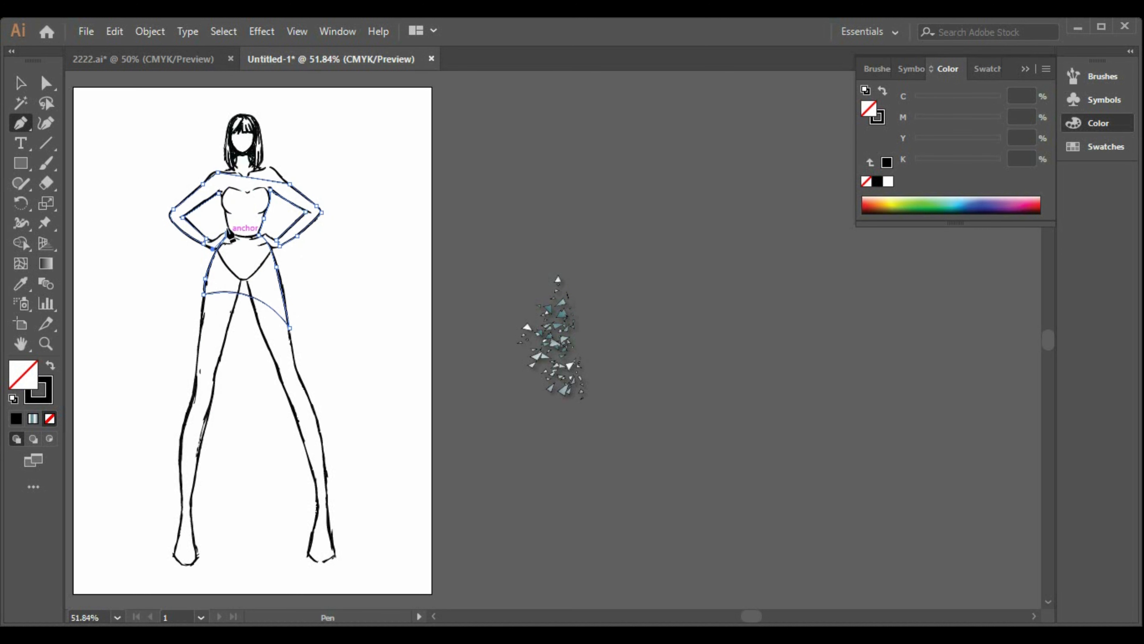
click(225, 213)
click(219, 192)
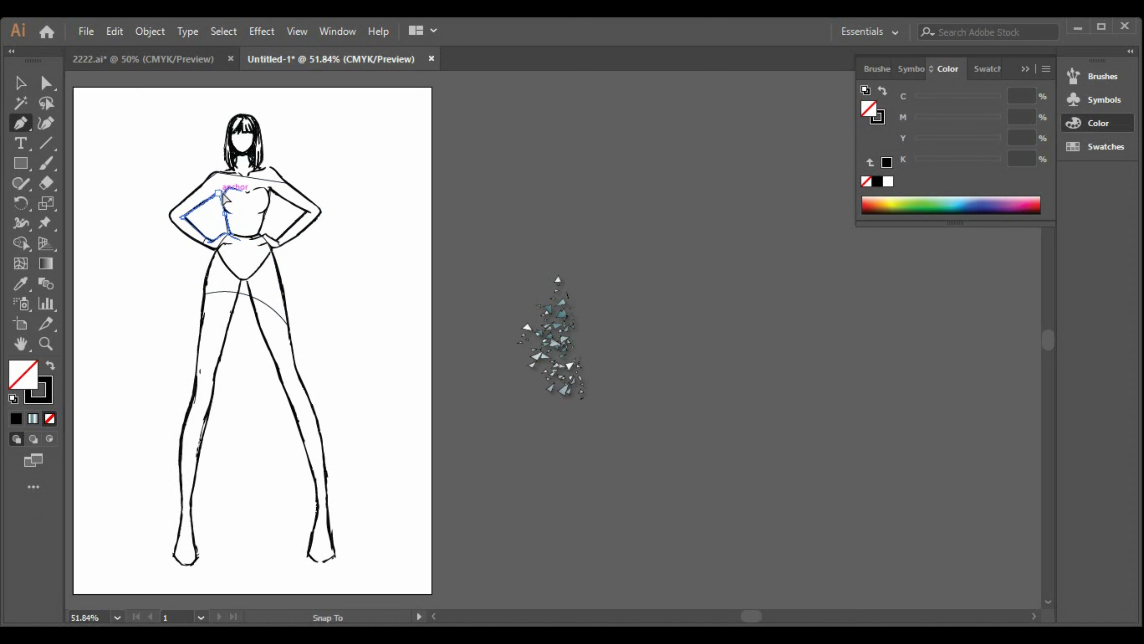
ctrl+click(239, 236)
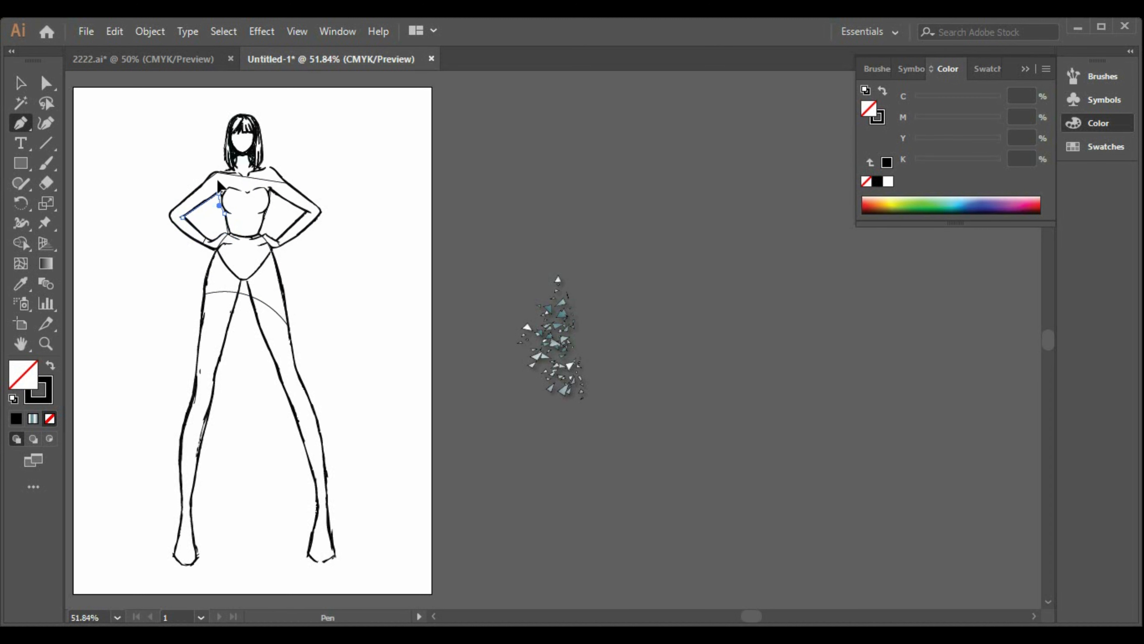
drag(218, 181, 218, 182)
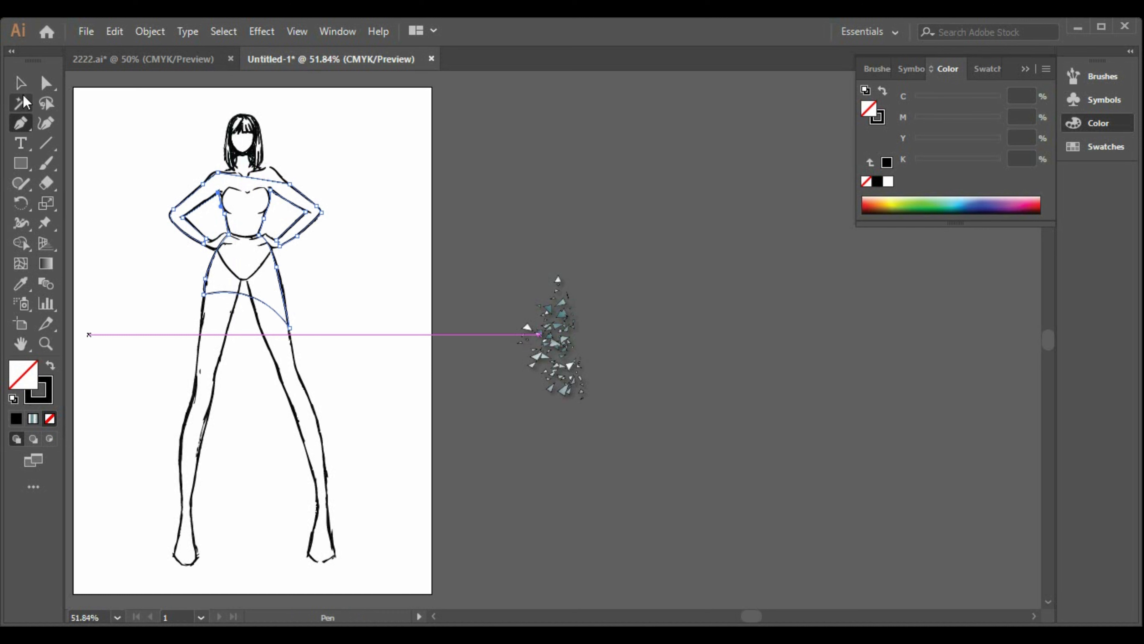
Step: Try the gradient fill on the dress outline, return it to no fill and deselect the outline
key(v)
click(32, 419)
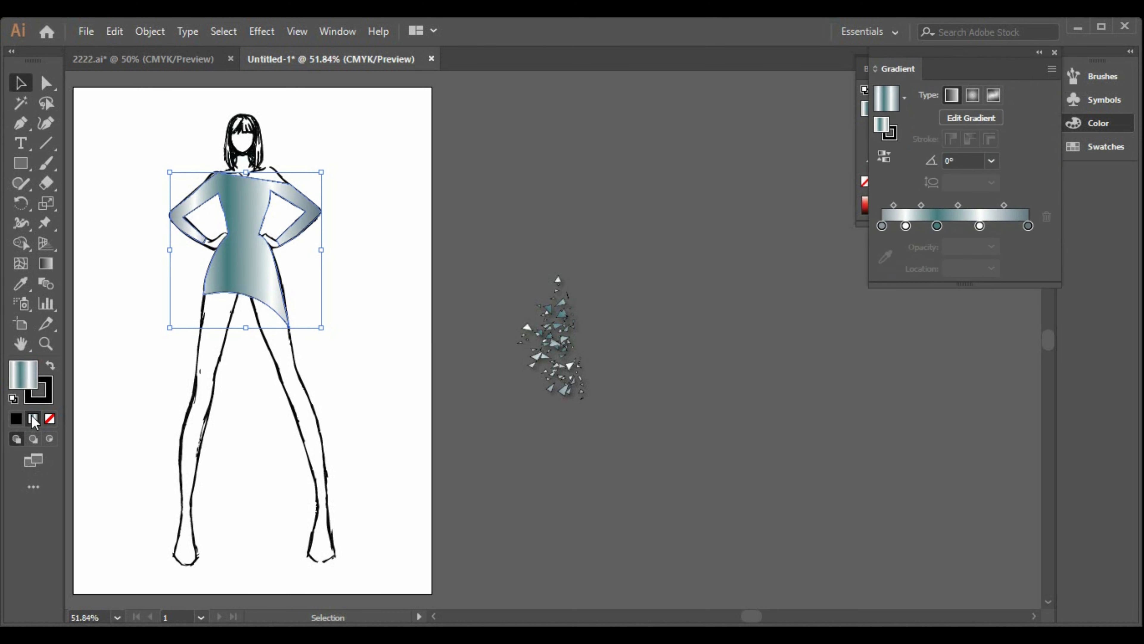
click(49, 419)
click(402, 402)
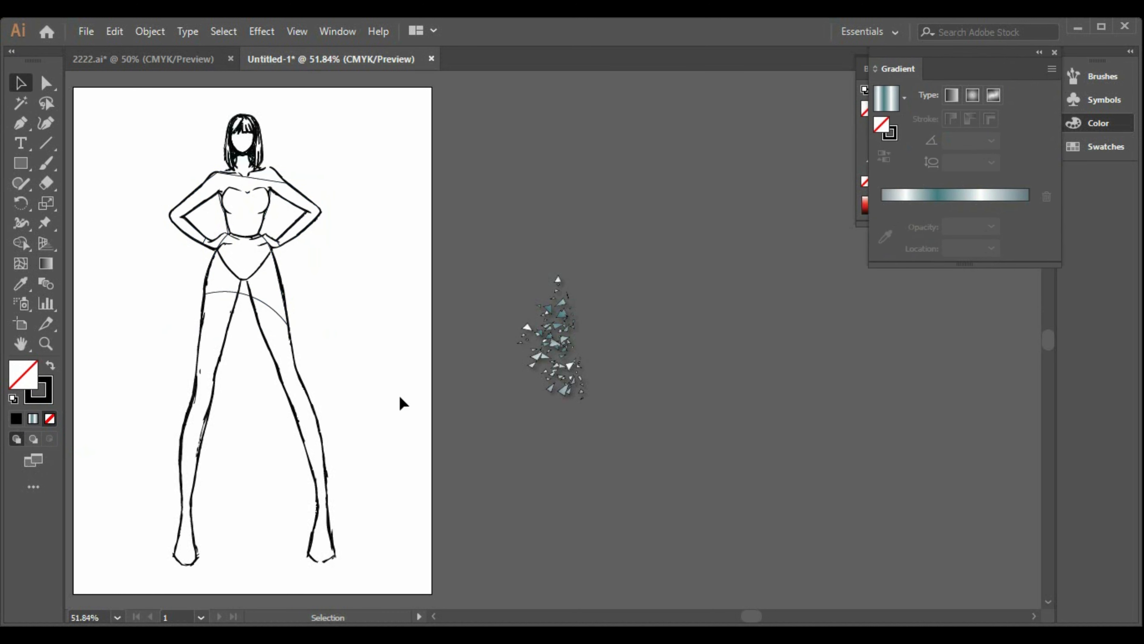
Step: Duplicate the shard cluster, scale the copy down and place it on the left-hand sleeve just below the shoulder
click(533, 347)
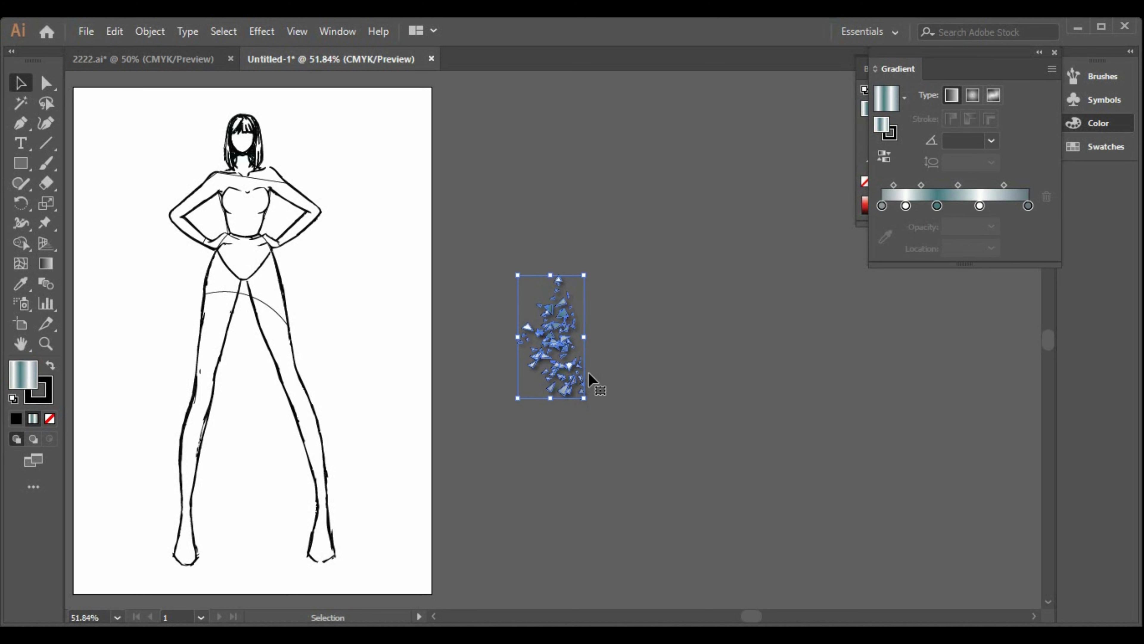
drag(568, 338, 436, 338)
drag(451, 398, 384, 220)
drag(342, 234, 238, 172)
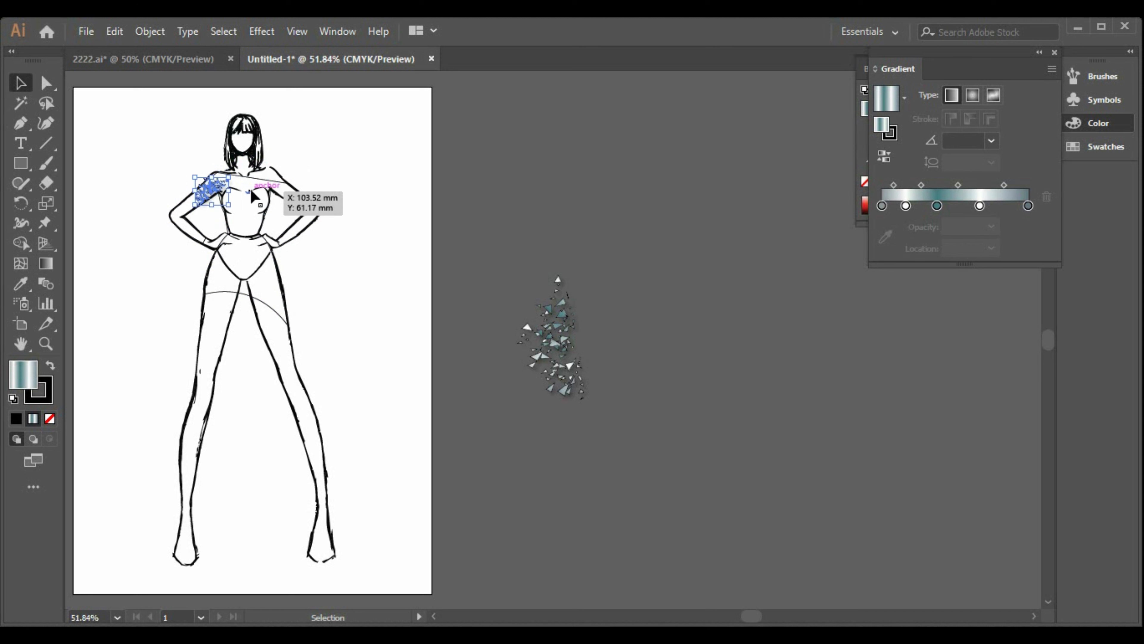
Step: Place another reduced shard copy on the left-hand sleeve above the elbow, and adjust the overlapping clusters along the upper arm
drag(551, 342, 184, 210)
click(185, 159)
click(190, 202)
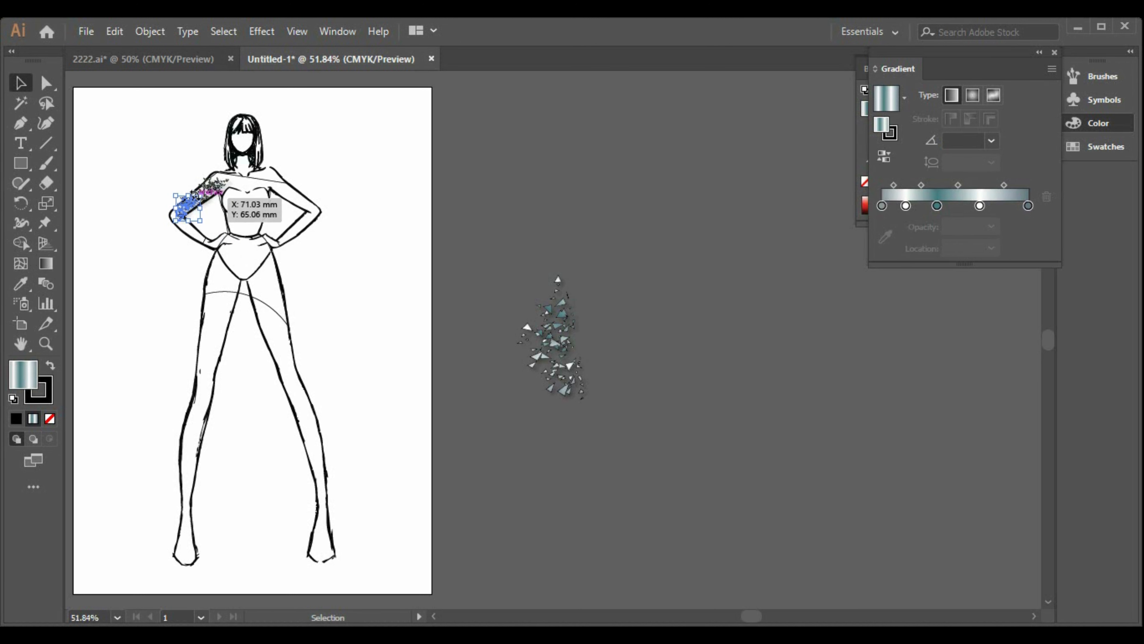
click(204, 186)
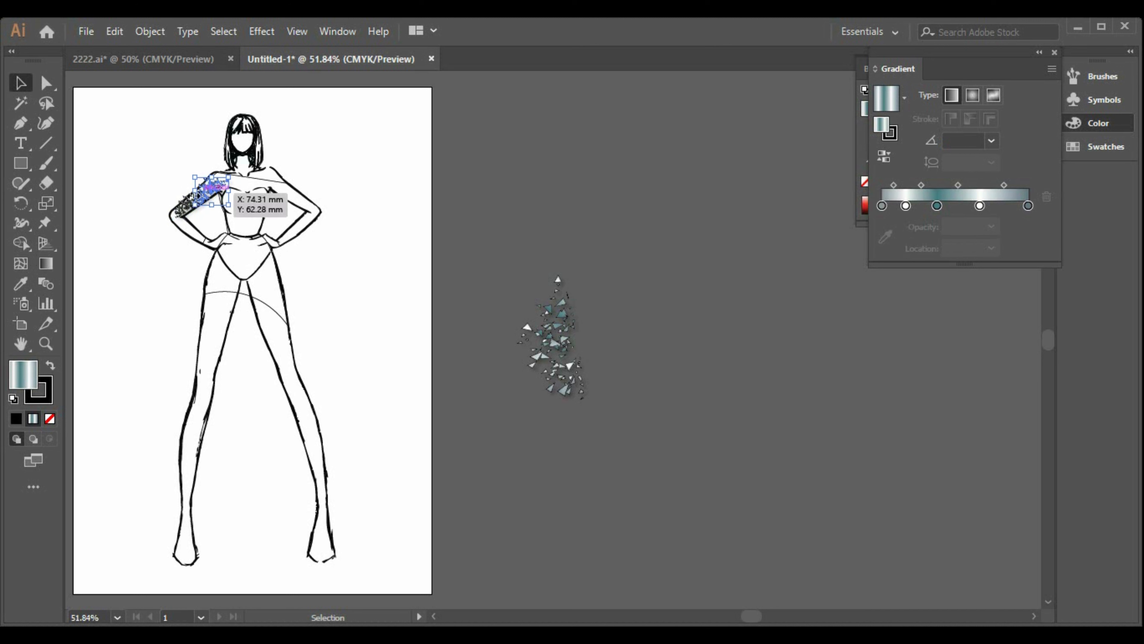
click(186, 208)
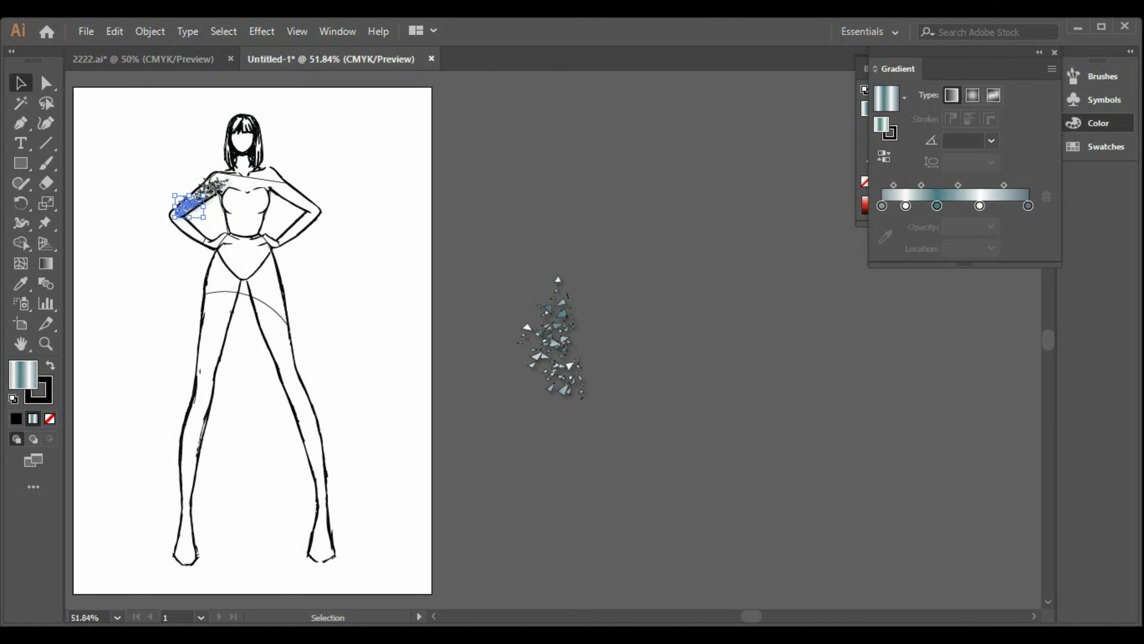
drag(214, 187, 217, 188)
click(270, 221)
click(191, 205)
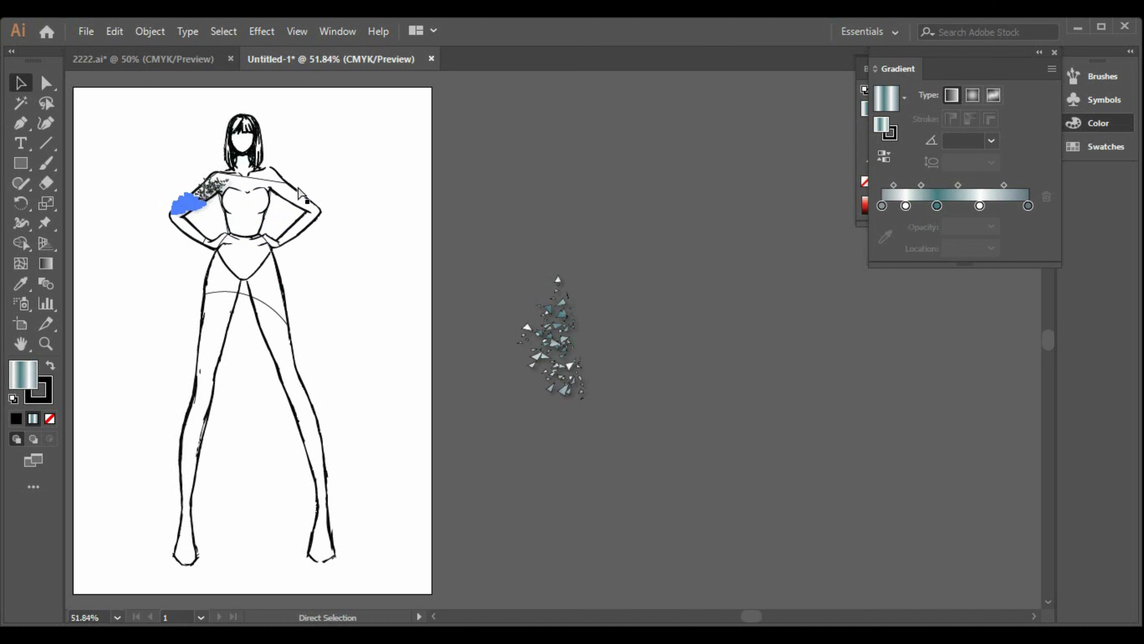
Step: Place further small shard copies around the left-hand elbow and down the forearm to fill the lower sleeve
click(550, 337)
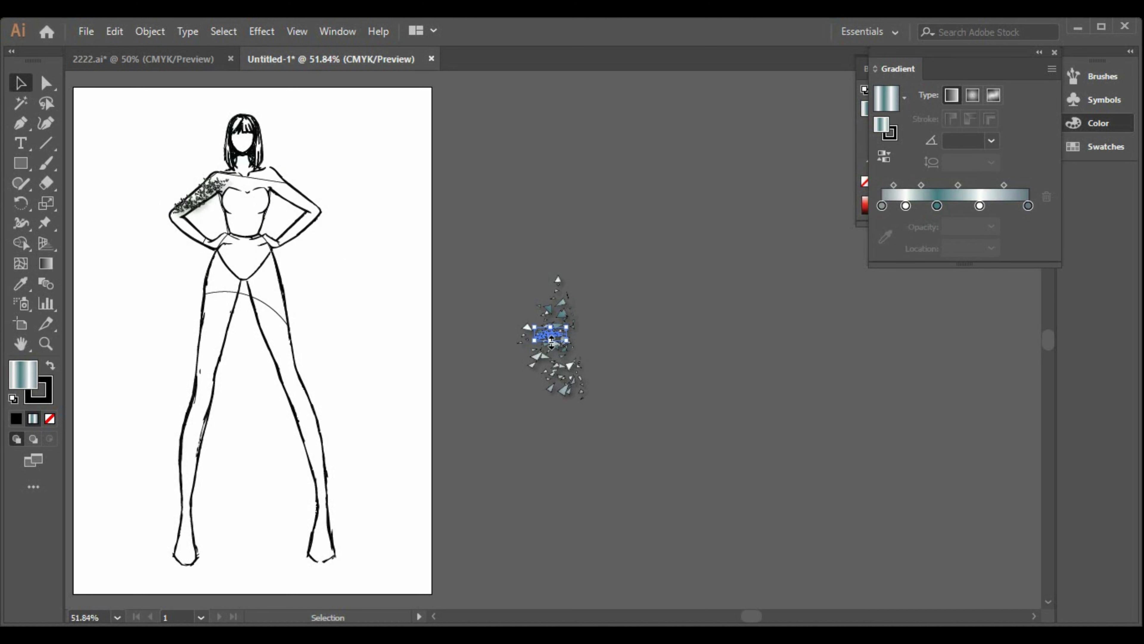
drag(557, 342, 187, 230)
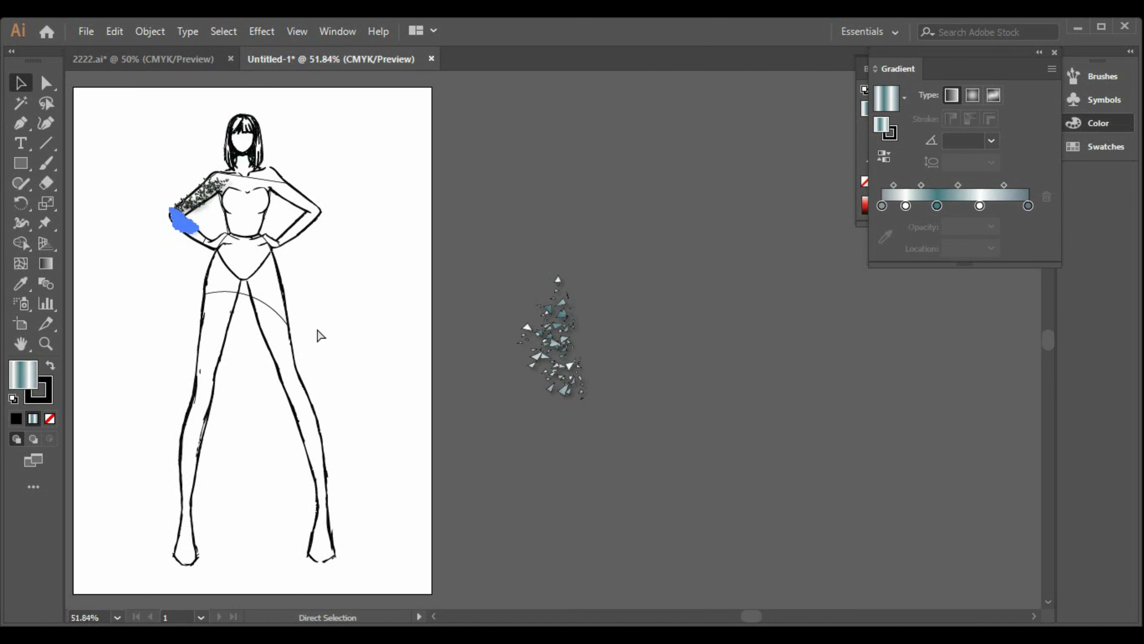
drag(550, 345, 194, 238)
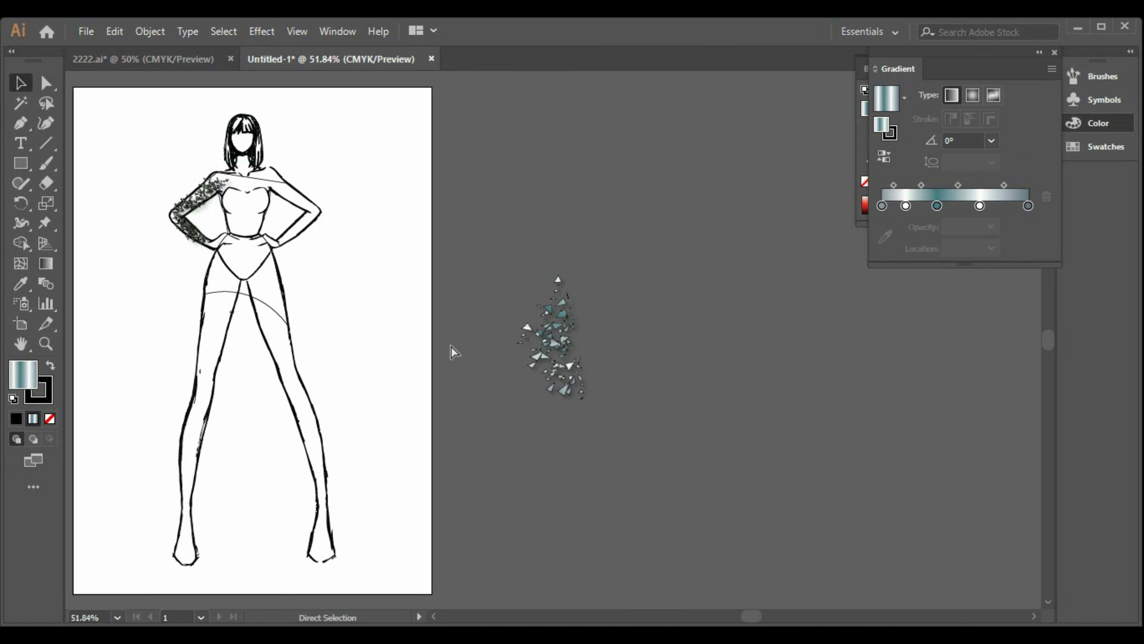
Step: Add more shard copies over the left-hand upper arm and shoulder to make the sleeve texture denser
drag(549, 362, 221, 196)
click(419, 253)
click(217, 199)
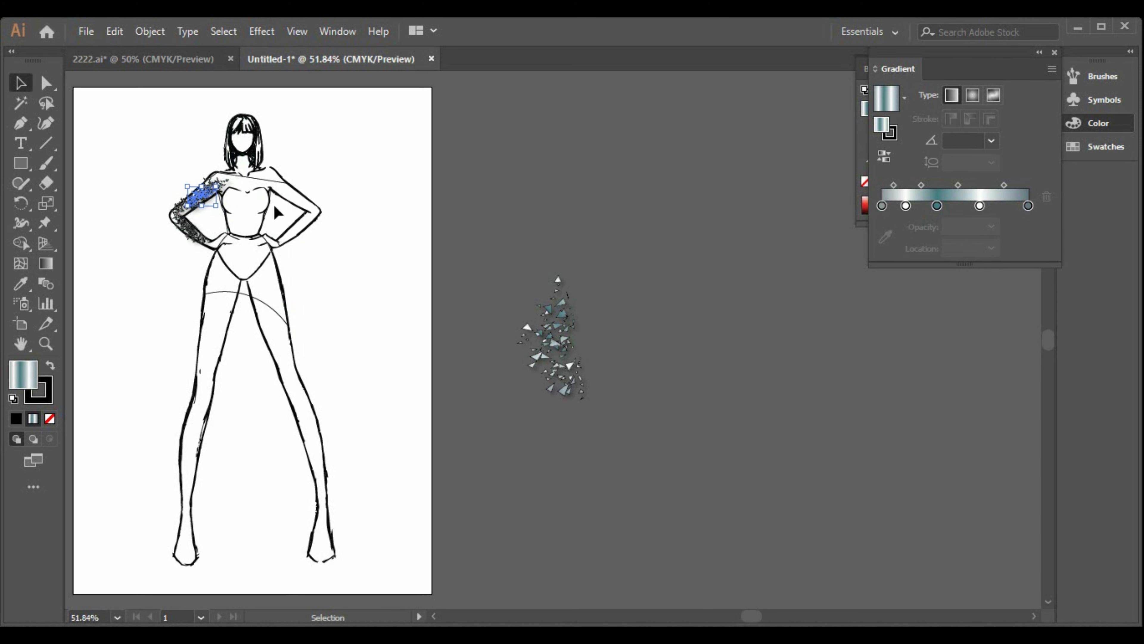
drag(552, 343, 230, 192)
click(385, 248)
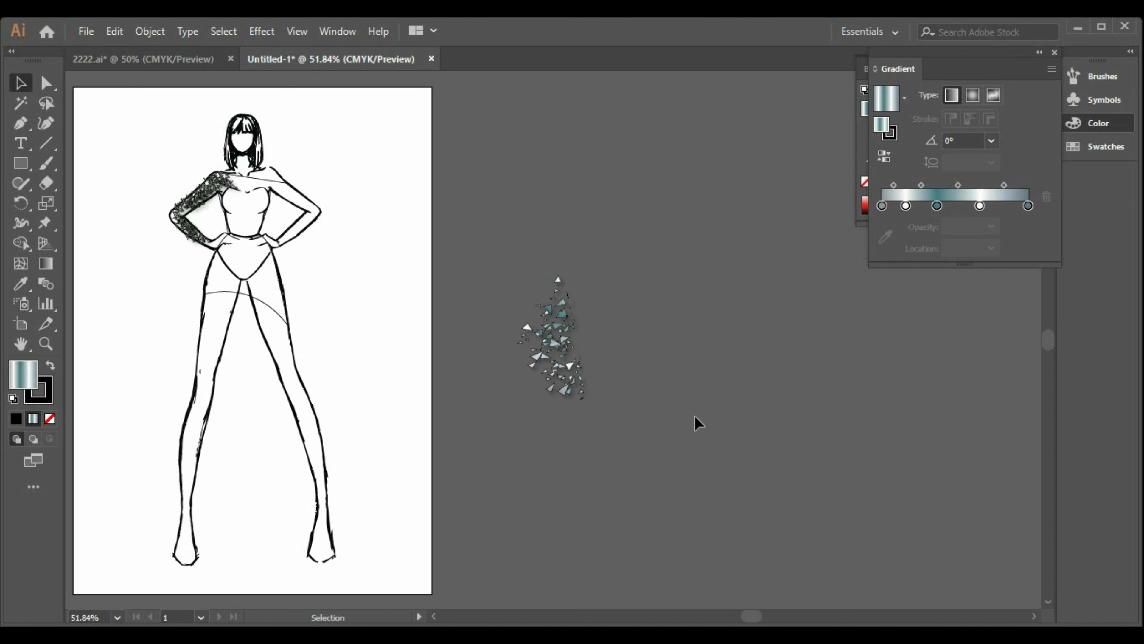
Step: Place a larger shard copy on the front of the dress between the waist and the hem, shifted towards the left-hand hip
drag(564, 349, 243, 259)
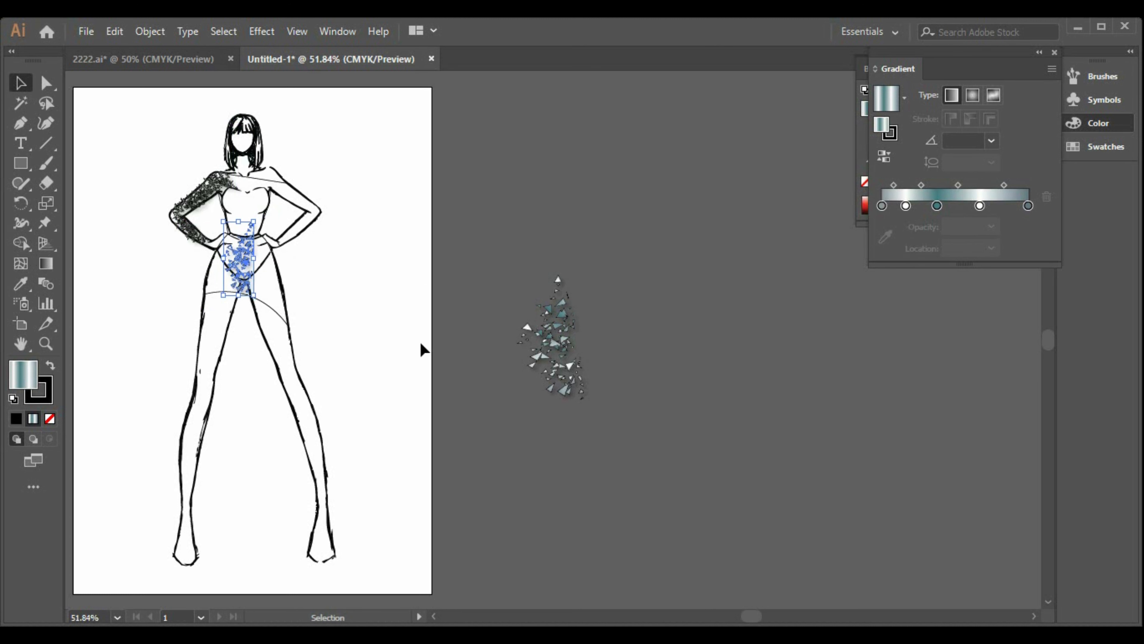
mouse_move(252, 262)
mouse_down()
mouse_move(333, 261)
mouse_move(242, 260)
mouse_up()
click(355, 305)
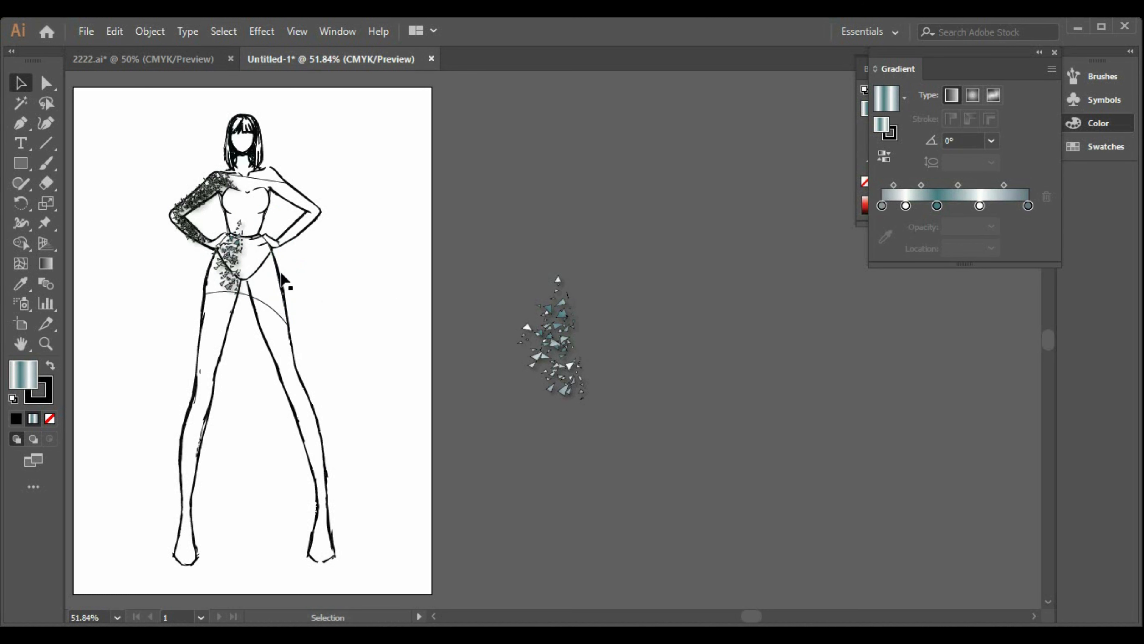
click(282, 280)
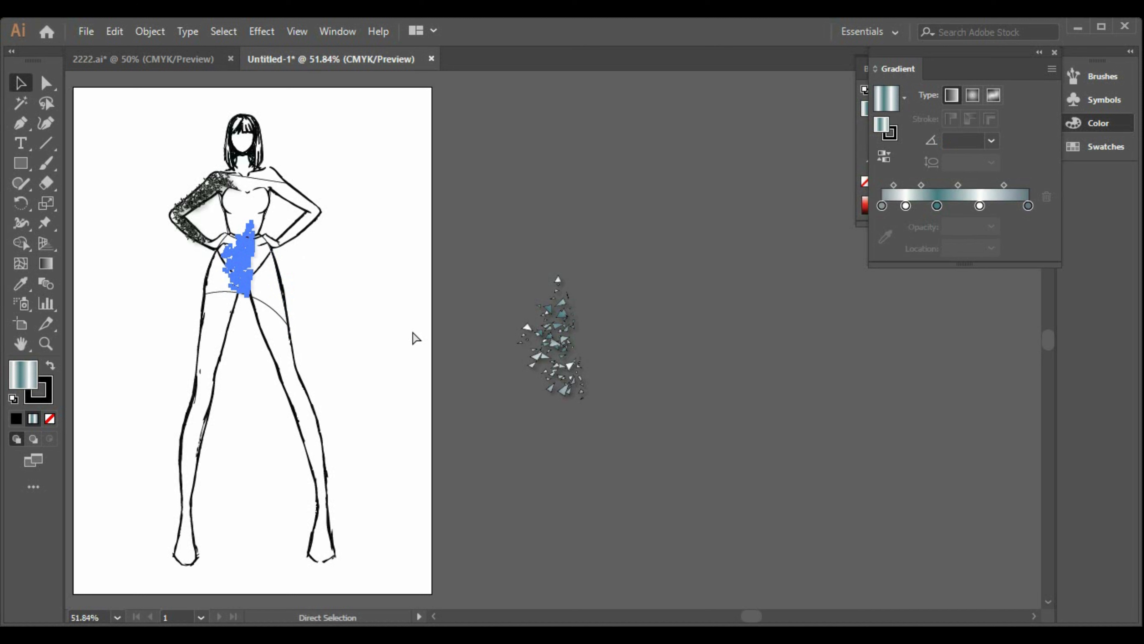
Step: Place one shard copy down the middle of the bodice and another on the skirt towards the right-hand hip
key(ctrl+v)
drag(553, 356, 246, 214)
click(371, 377)
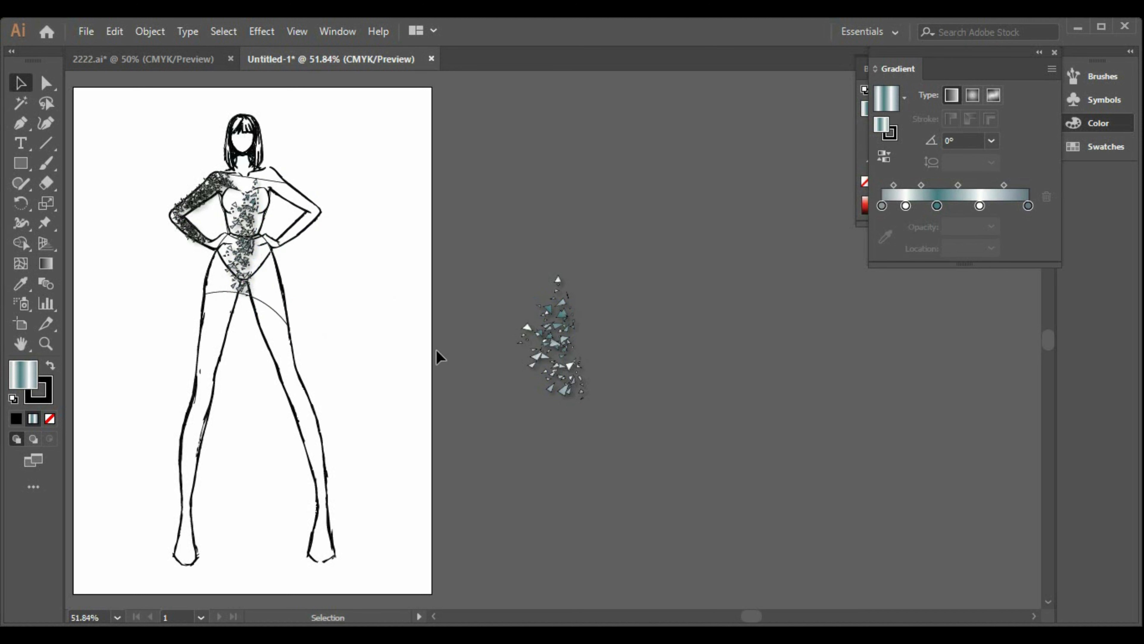
drag(439, 356, 633, 470)
drag(543, 340, 251, 267)
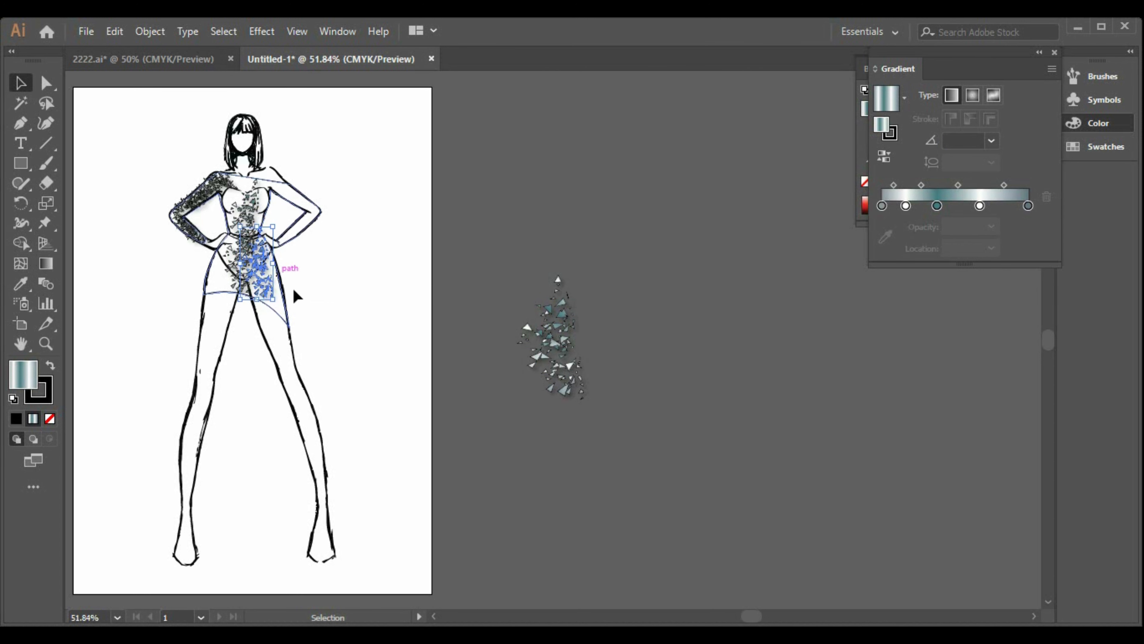
Step: Put a small shard copy on the empty canvas beside the original texture and ungroup it into separate shards
drag(551, 344, 701, 382)
click(786, 496)
right_click(708, 391)
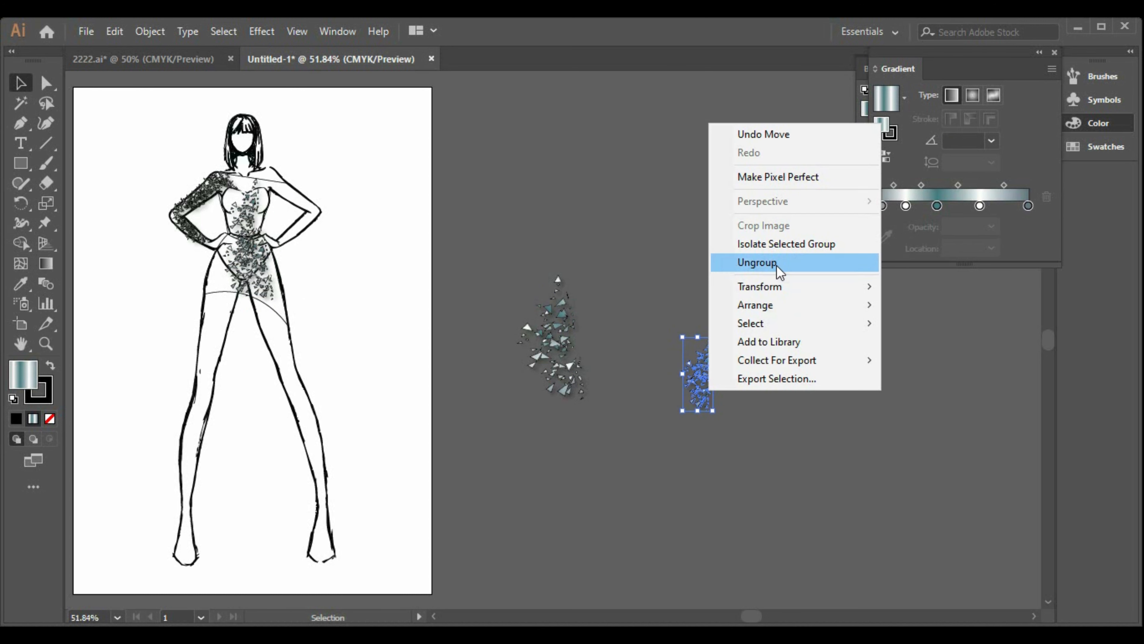
click(776, 258)
click(658, 363)
drag(697, 325, 714, 341)
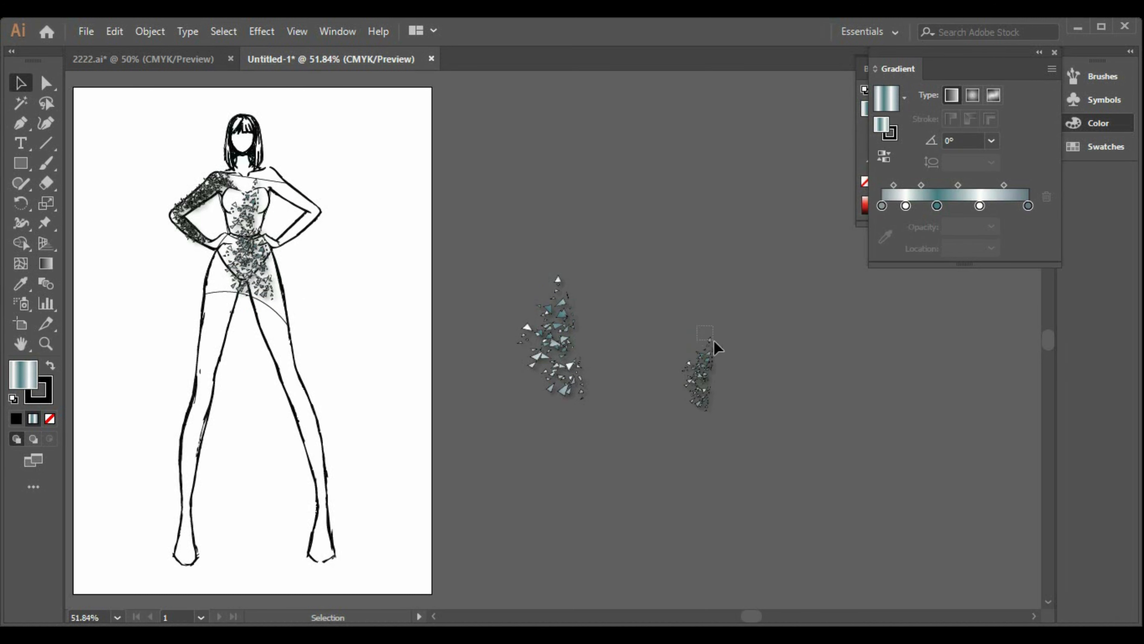
Step: Try to regroup a selection of the loose shards and pull pieces away from the ungrouped copy
right_click(708, 348)
click(766, 487)
click(772, 393)
right_click(705, 360)
click(767, 478)
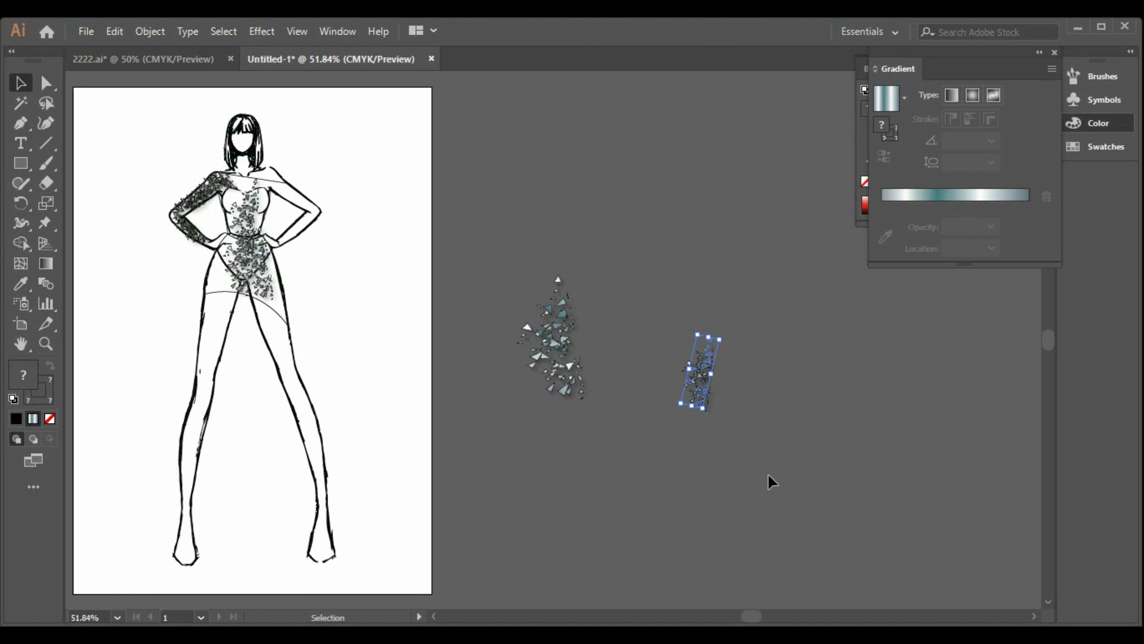
click(704, 438)
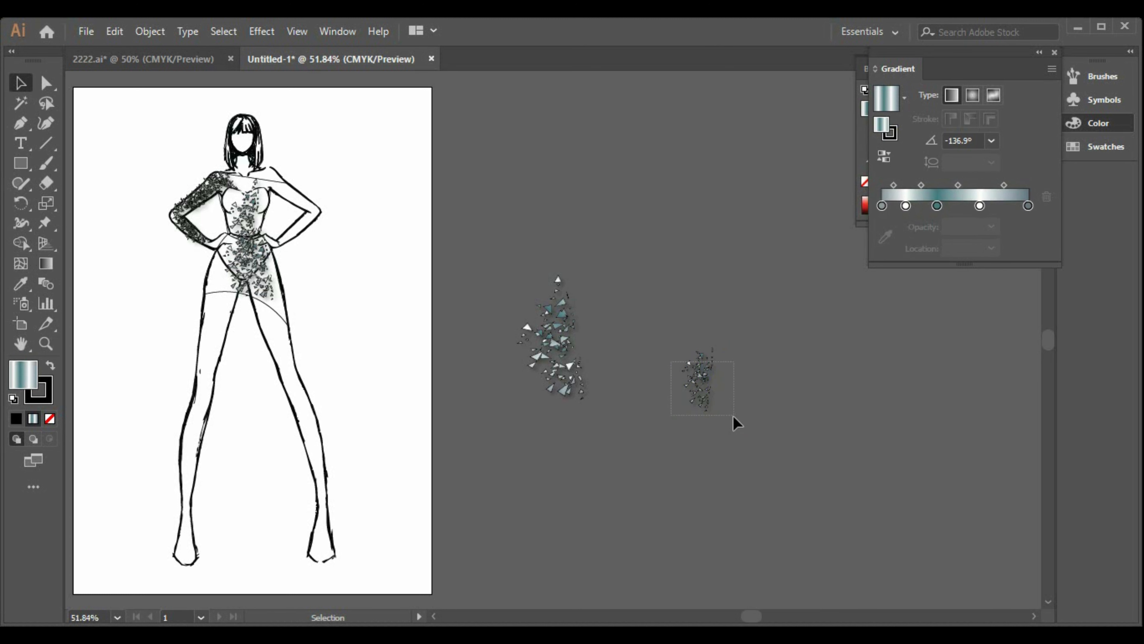
drag(734, 415, 735, 416)
click(779, 396)
drag(708, 358, 738, 345)
key(ctrl+z)
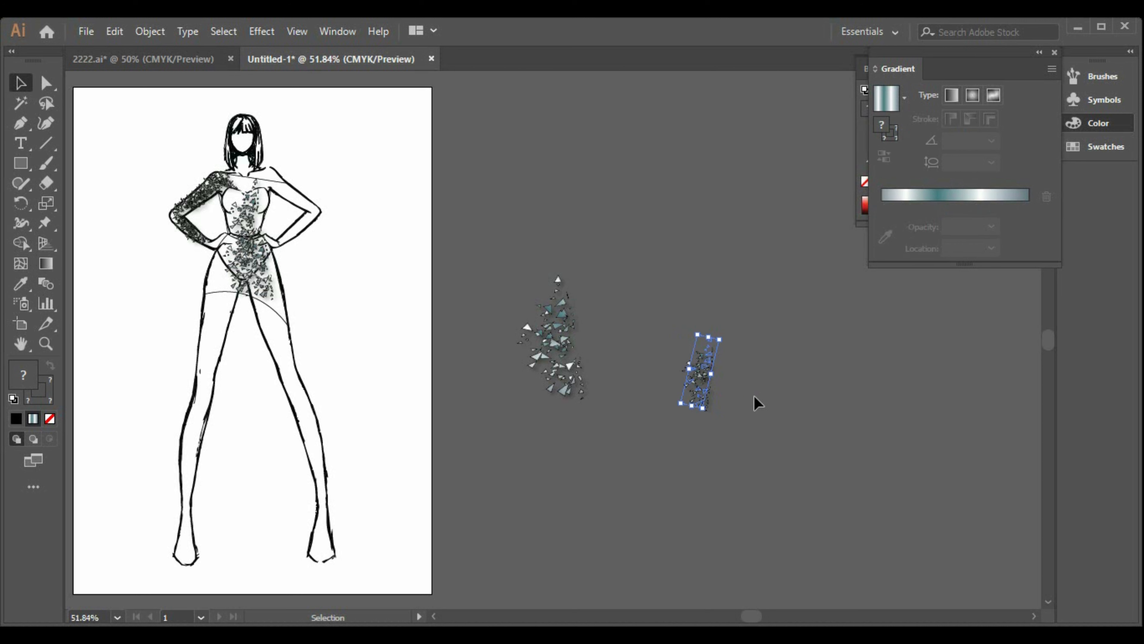
Step: Ungroup the small shard copy again and regroup it without the loose pieces along its right-hand edge
right_click(716, 370)
click(802, 247)
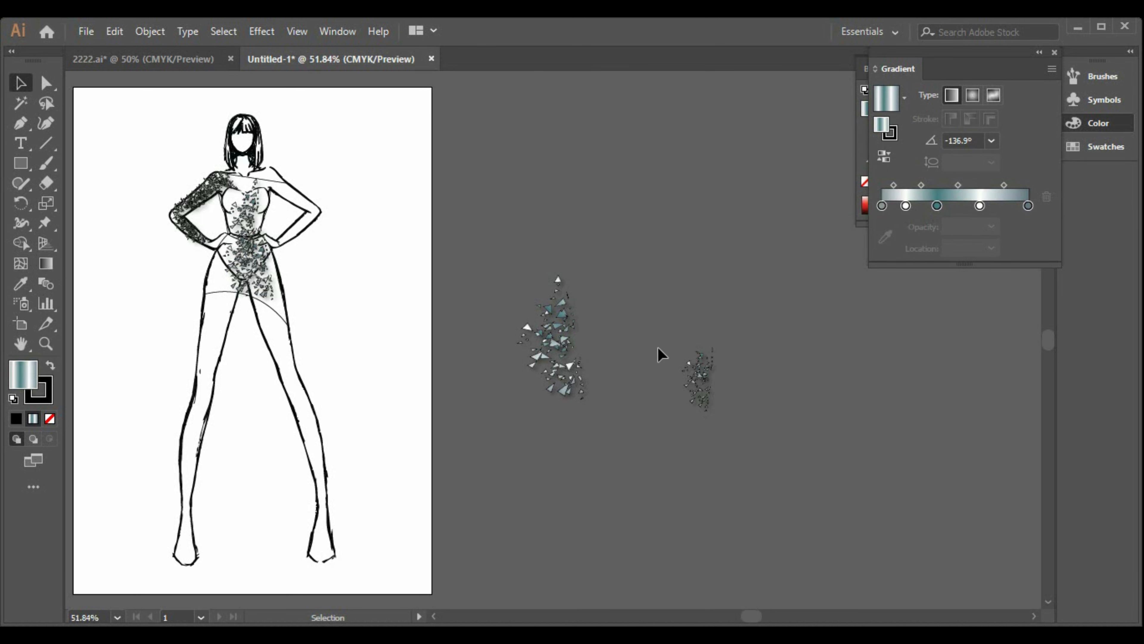
drag(708, 432, 708, 432)
right_click(692, 373)
click(771, 478)
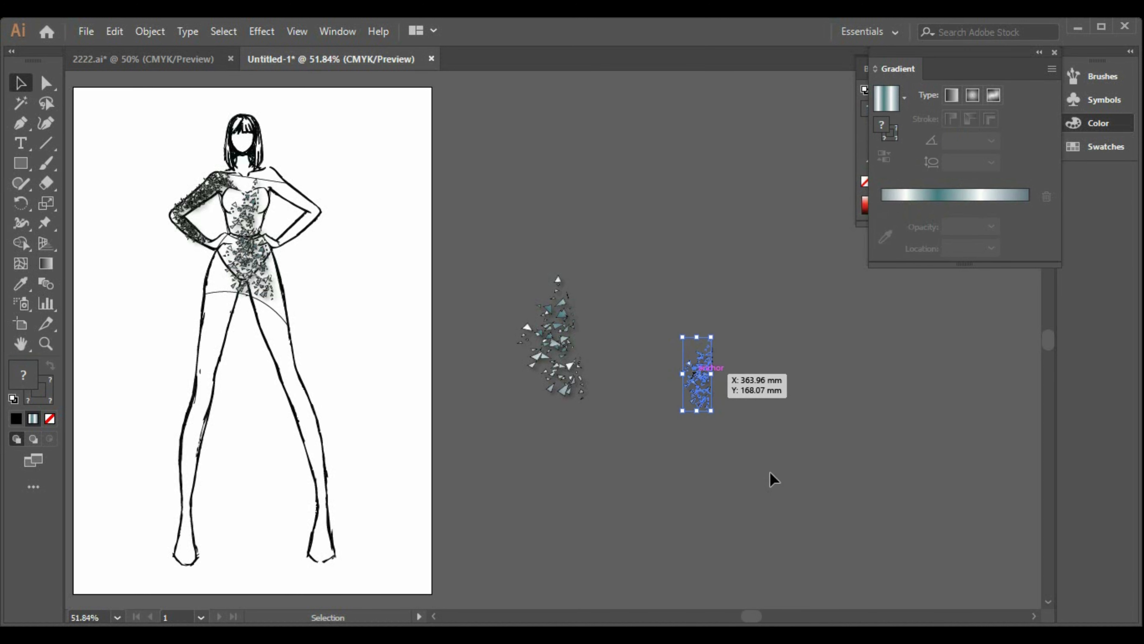
Step: Place the regrouped shard cluster on the skirt over the left-hand hip and adjust it to fit the outline
click(766, 471)
drag(694, 385, 234, 252)
click(152, 146)
click(242, 289)
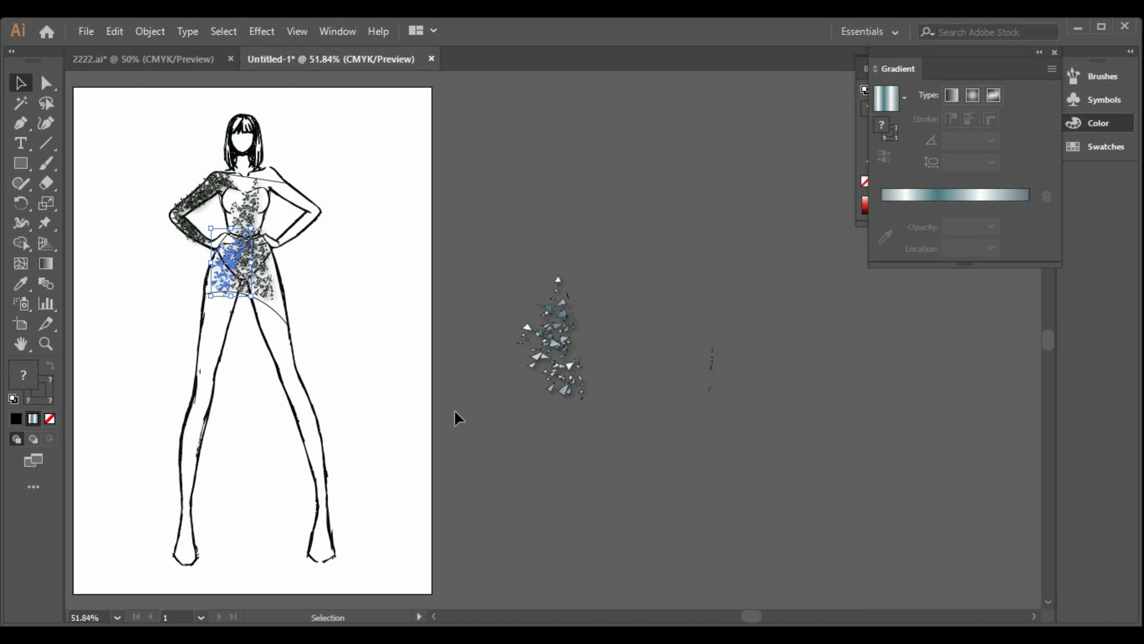
click(382, 454)
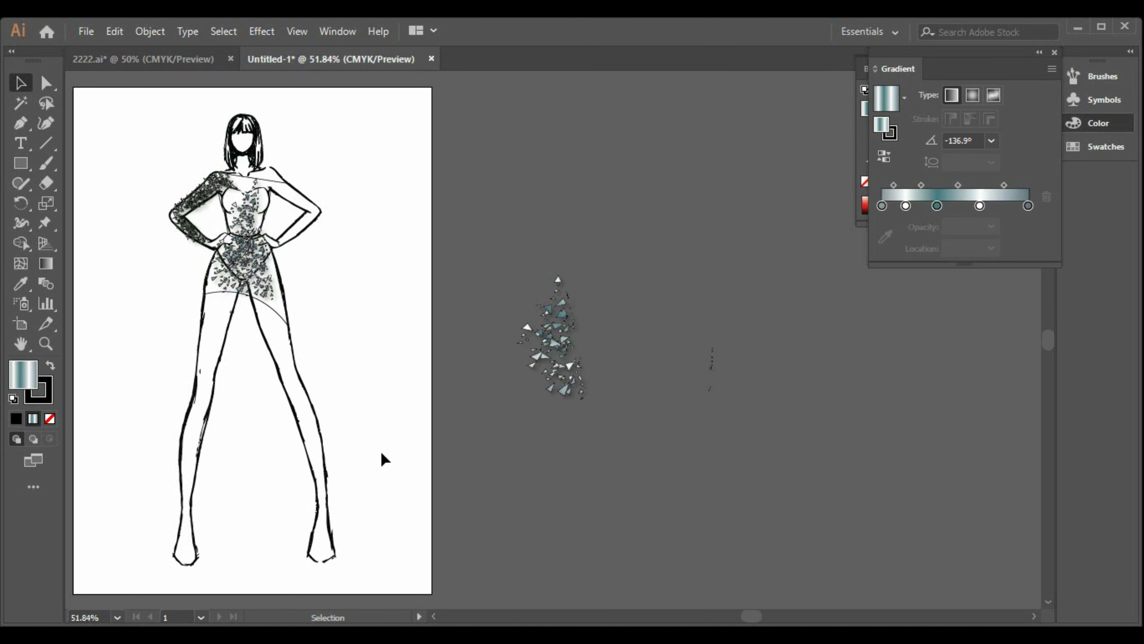
Step: Place another shard copy on the bodice and fit it to the left-hand side of the chest and waist
drag(550, 336, 264, 189)
click(227, 208)
click(232, 207)
mouse_move(253, 213)
mouse_down()
mouse_move(259, 170)
mouse_move(236, 201)
mouse_up()
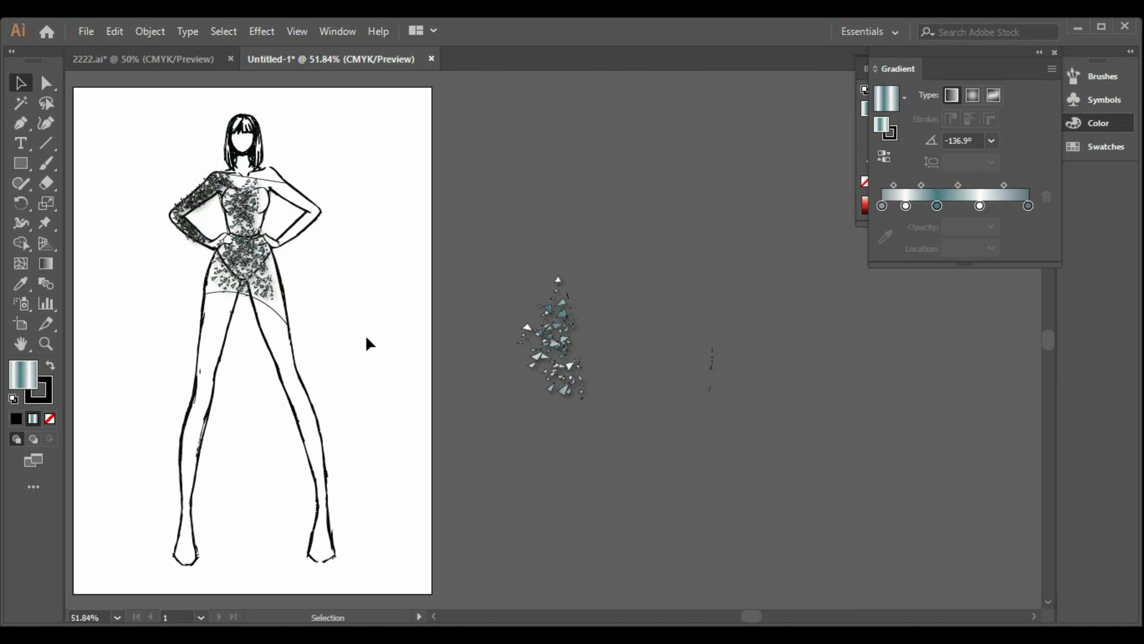
Step: Copy the skirt's right-hand shard cluster, reflect the copy, and lay it sideways beside the figure's right-hand elbow
click(263, 298)
key(ctrl+v)
right_click(543, 356)
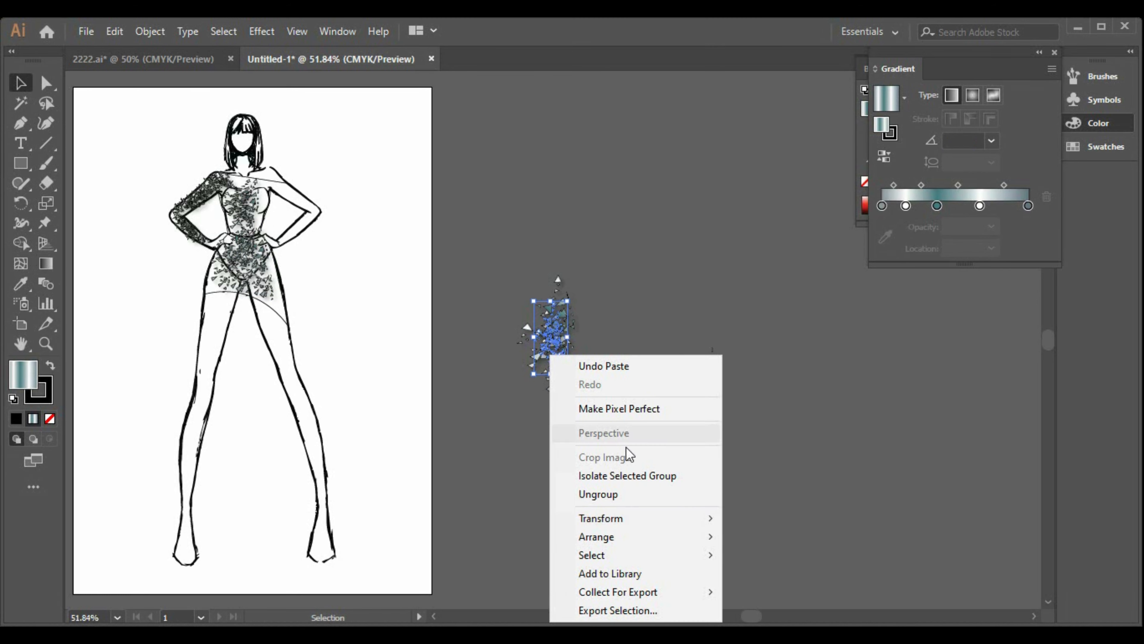
mouse_move(654, 521)
click(756, 451)
click(977, 518)
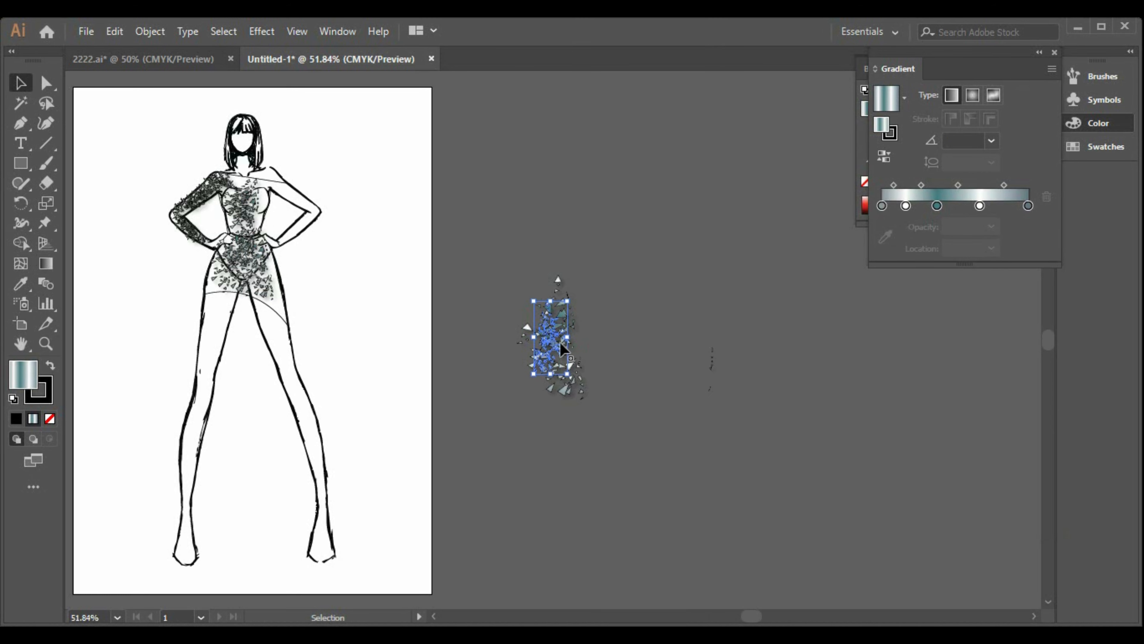
drag(563, 349, 372, 231)
drag(384, 180, 408, 236)
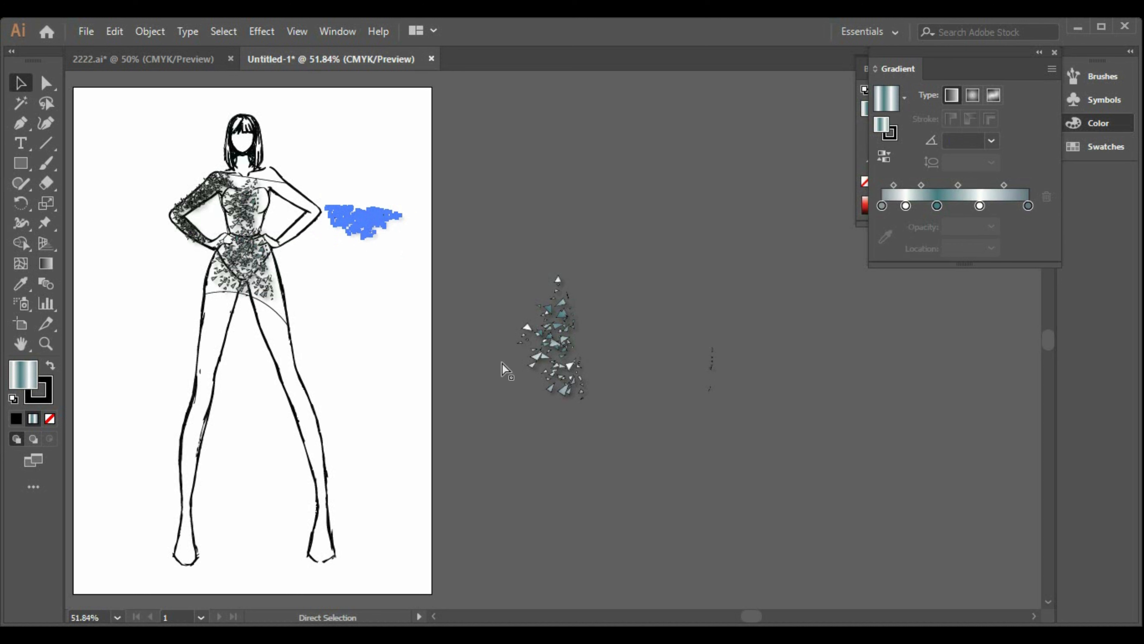
Step: Overlap a second copy on the sideways cluster beside the right-hand elbow and group the two clusters
key(ctrl+v)
drag(552, 338, 366, 198)
click(446, 312)
drag(424, 264, 358, 177)
right_click(355, 185)
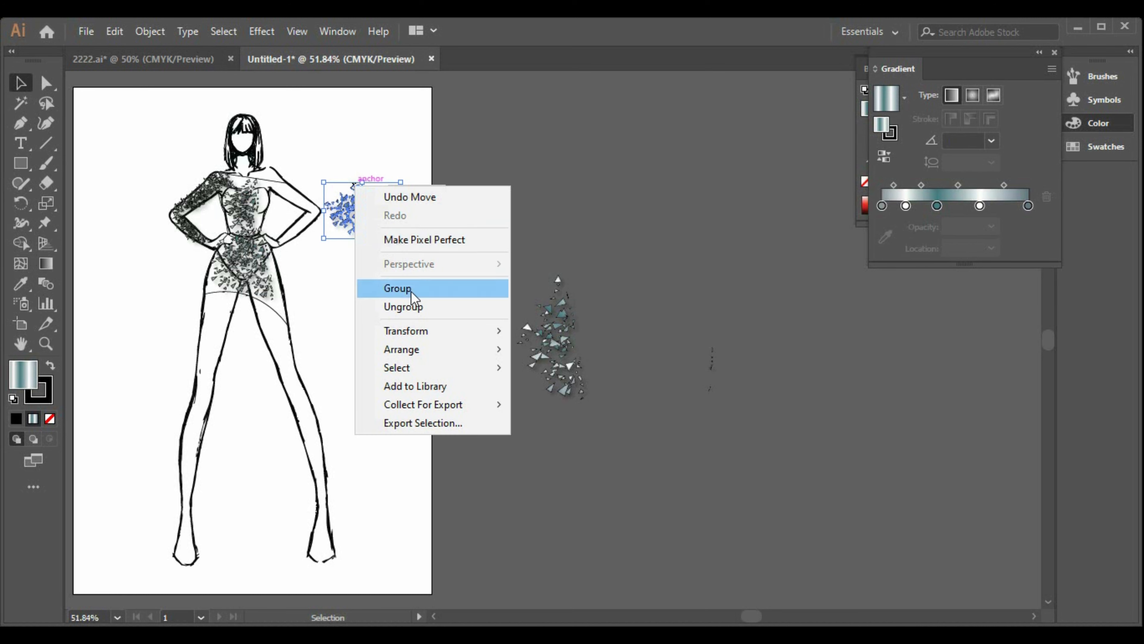
click(412, 291)
Step: Place the grouped dense cluster on the right-hand side of the chest and a copy of it on the left-hand side
drag(420, 265, 262, 206)
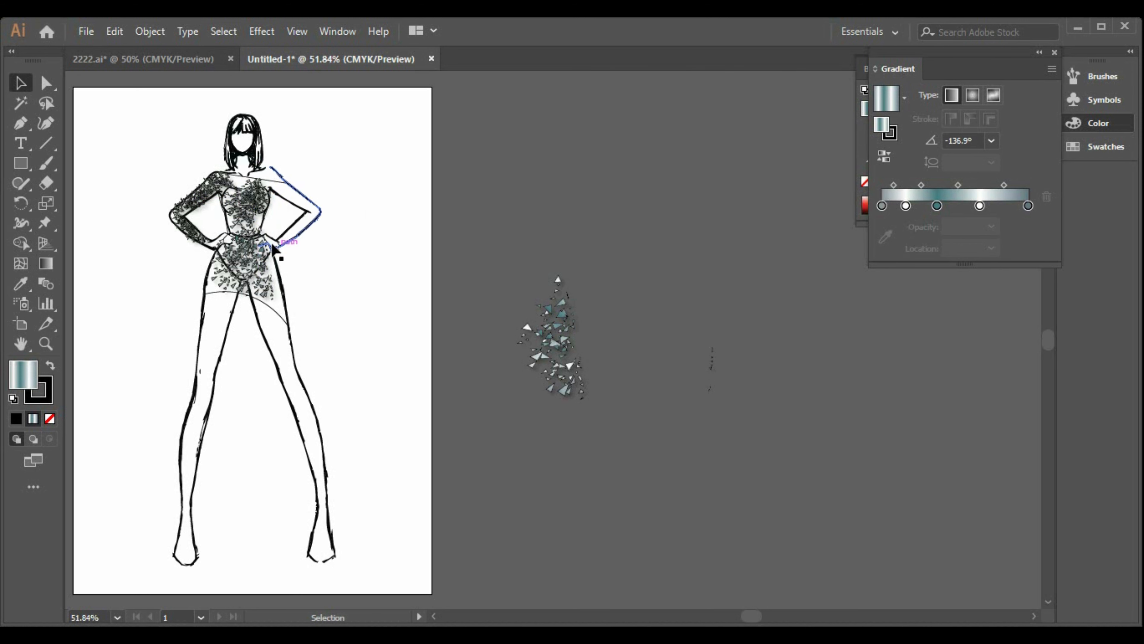
key(ctrl+v)
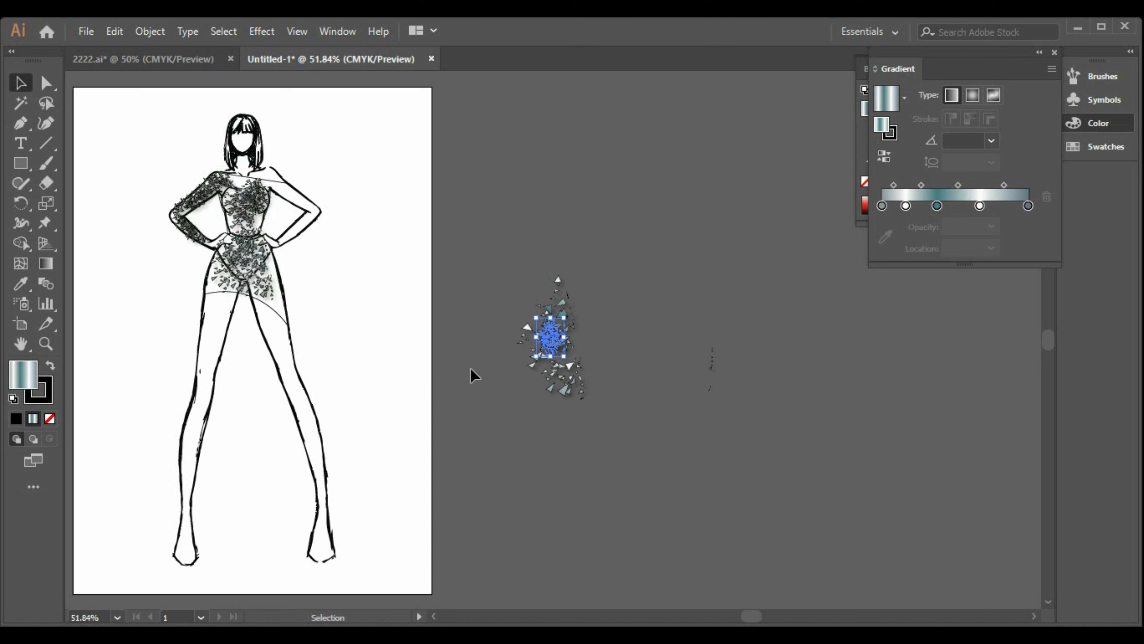
drag(552, 342, 267, 202)
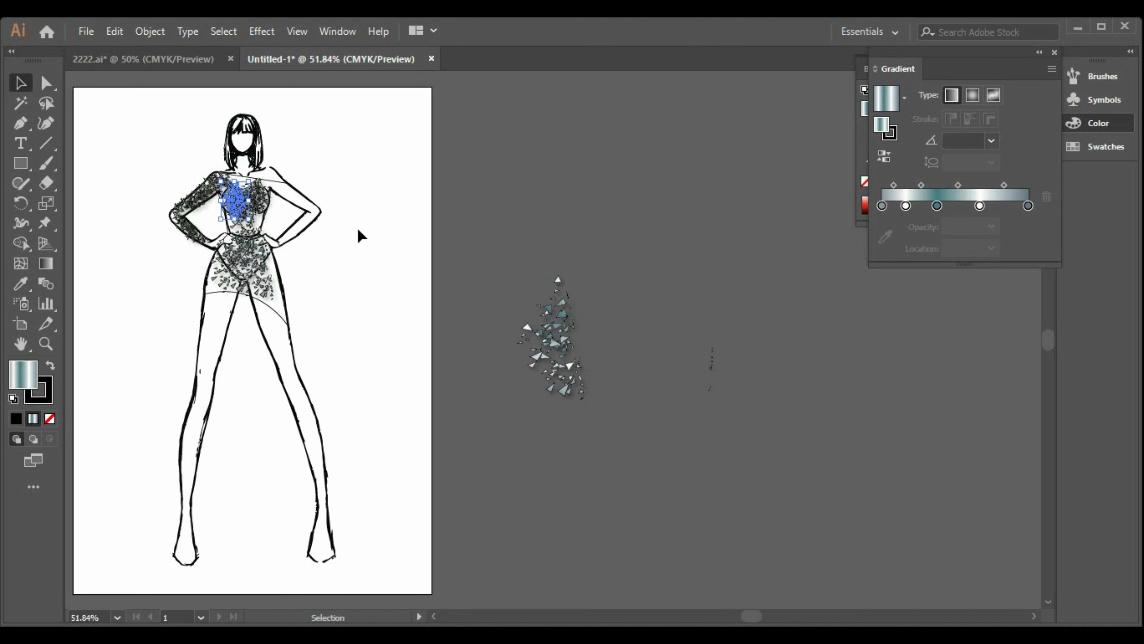
click(357, 226)
Step: Place two more copies of the dense cluster over the waist and midriff to fill the lower bodice
key(ctrl)
key(ctrl+v)
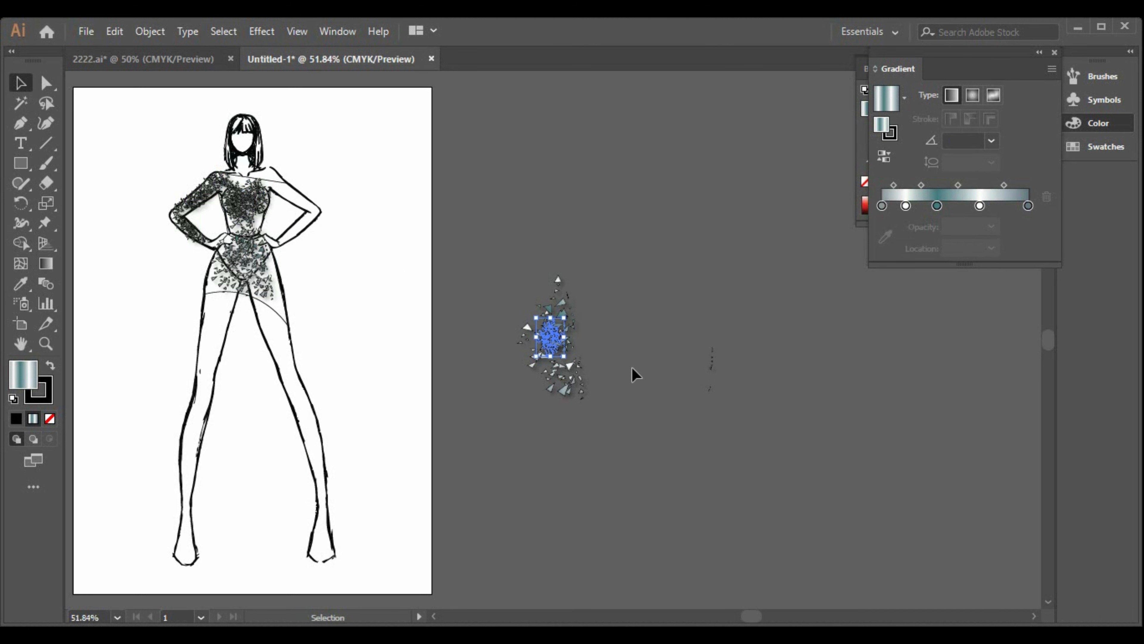
drag(548, 341, 240, 231)
key(ctrl)
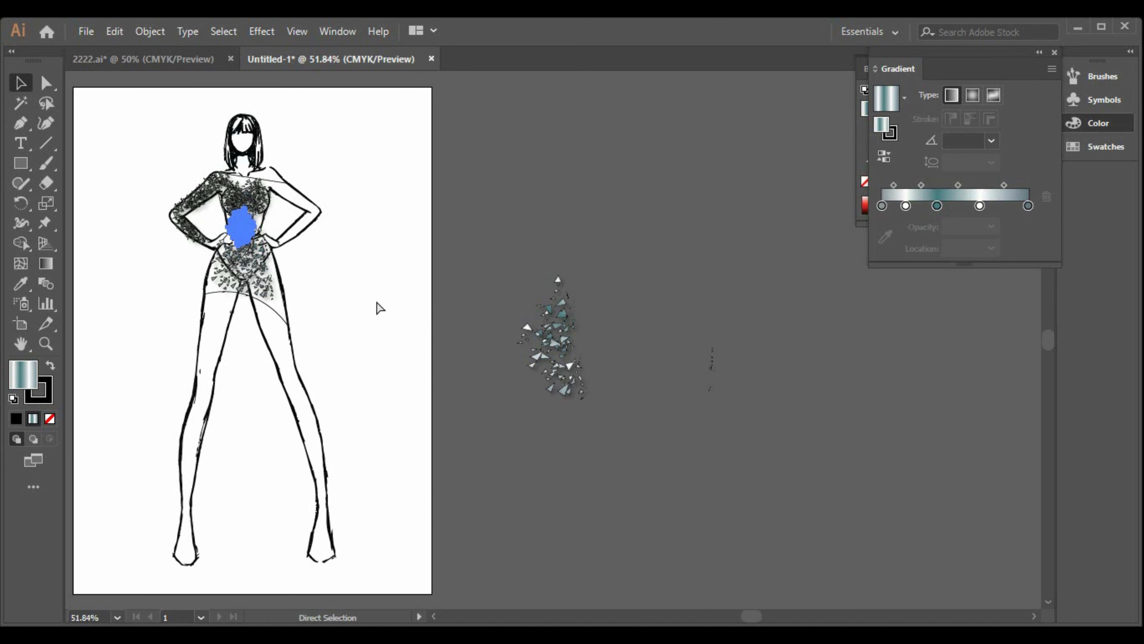
drag(549, 337, 247, 216)
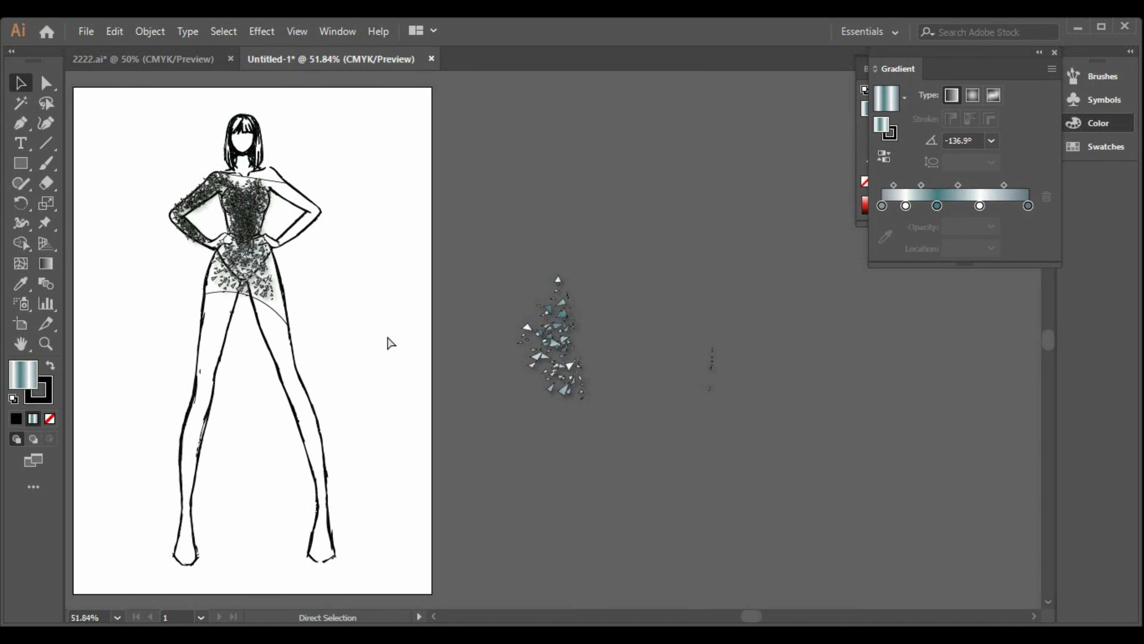
Step: Try copies of the dense cluster on the right-hand forearm and elbow, and delete them
drag(525, 333, 395, 318)
drag(369, 316, 281, 220)
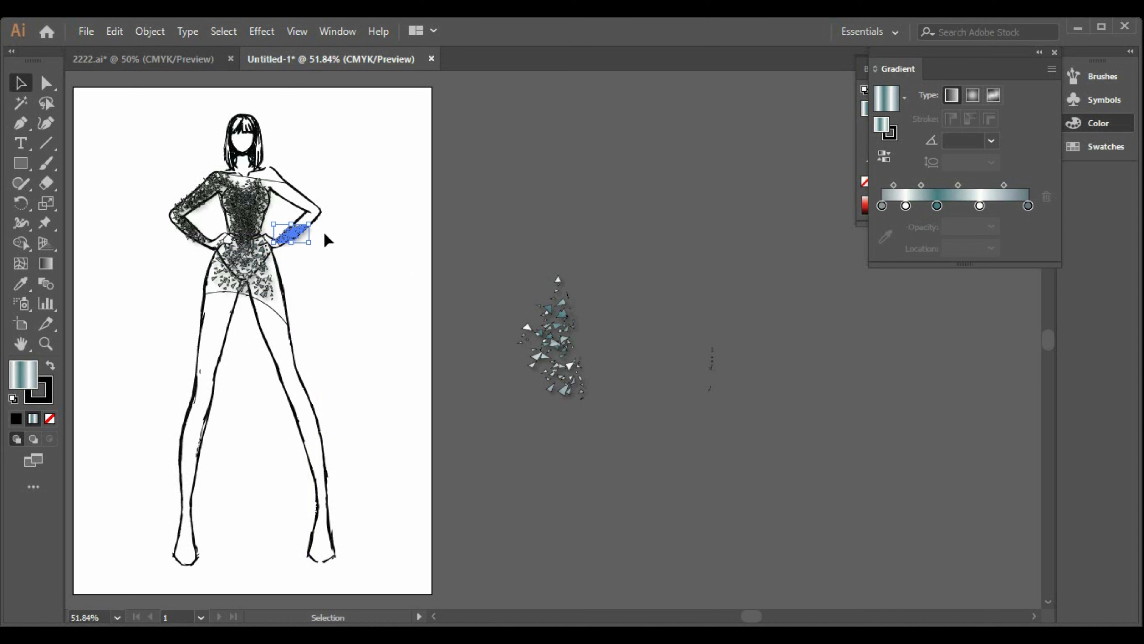
click(307, 234)
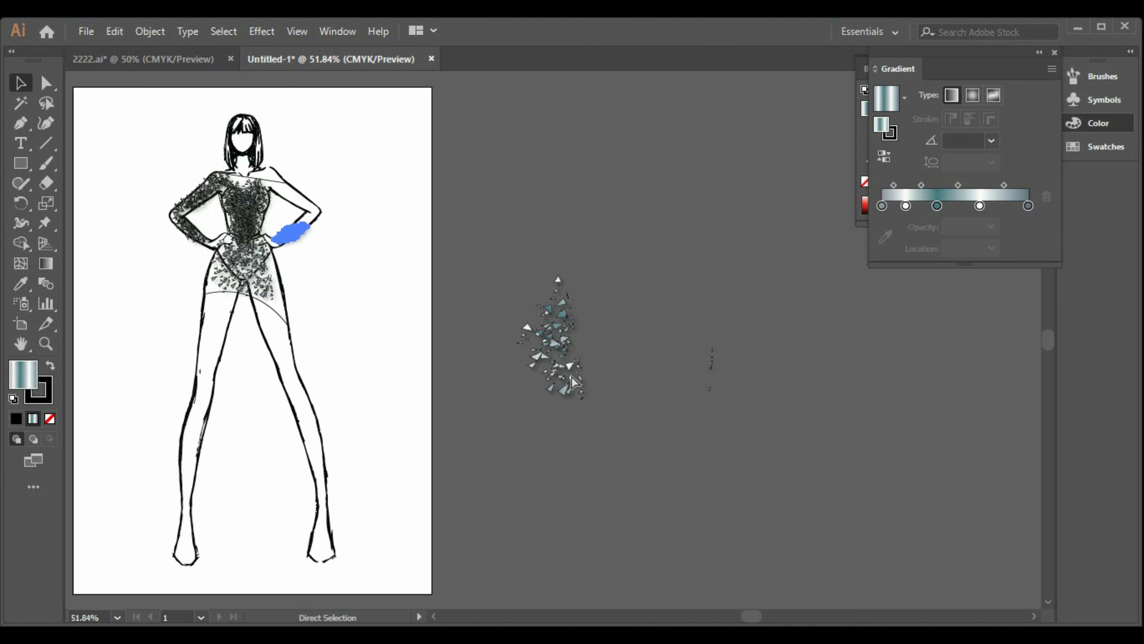
click(563, 336)
drag(561, 333, 291, 213)
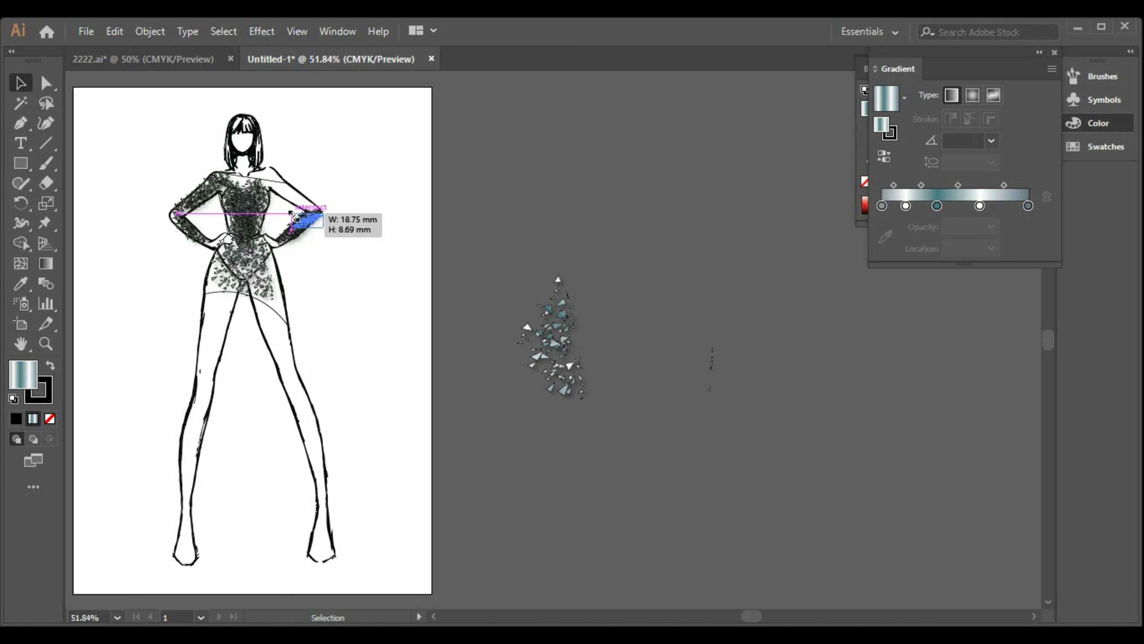
click(339, 258)
click(310, 218)
key(Delete)
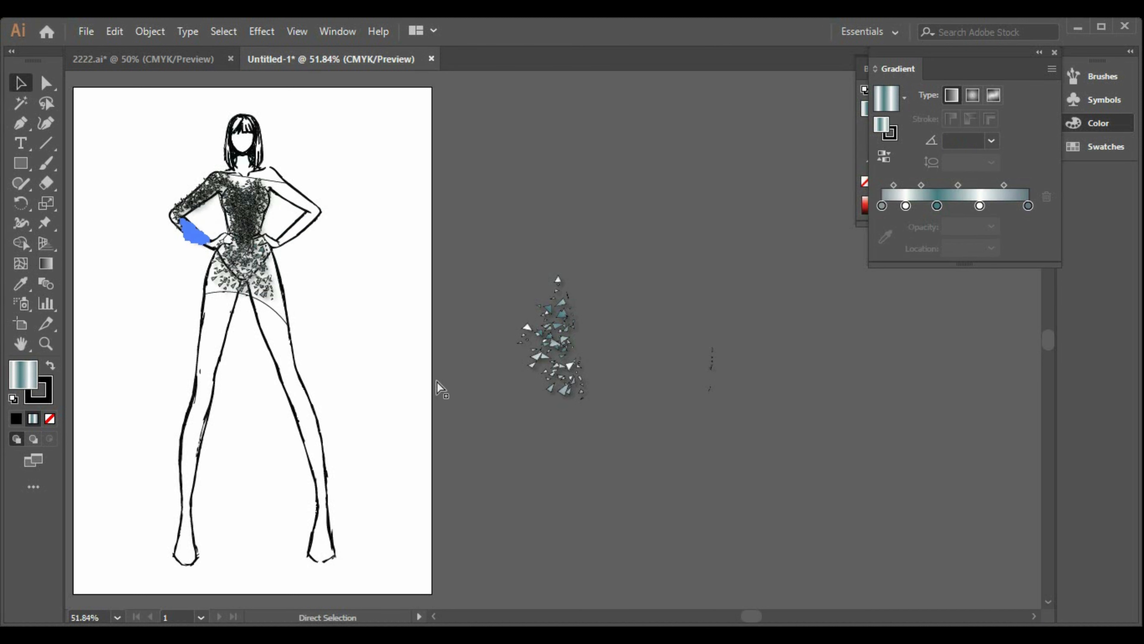
Step: Copy the left-hand forearm's shard cluster, reflect the copy, and place it on the right-hand forearm near the wrist
key(ctrl+x)
key(ctrl+v)
right_click(540, 339)
mouse_move(701, 511)
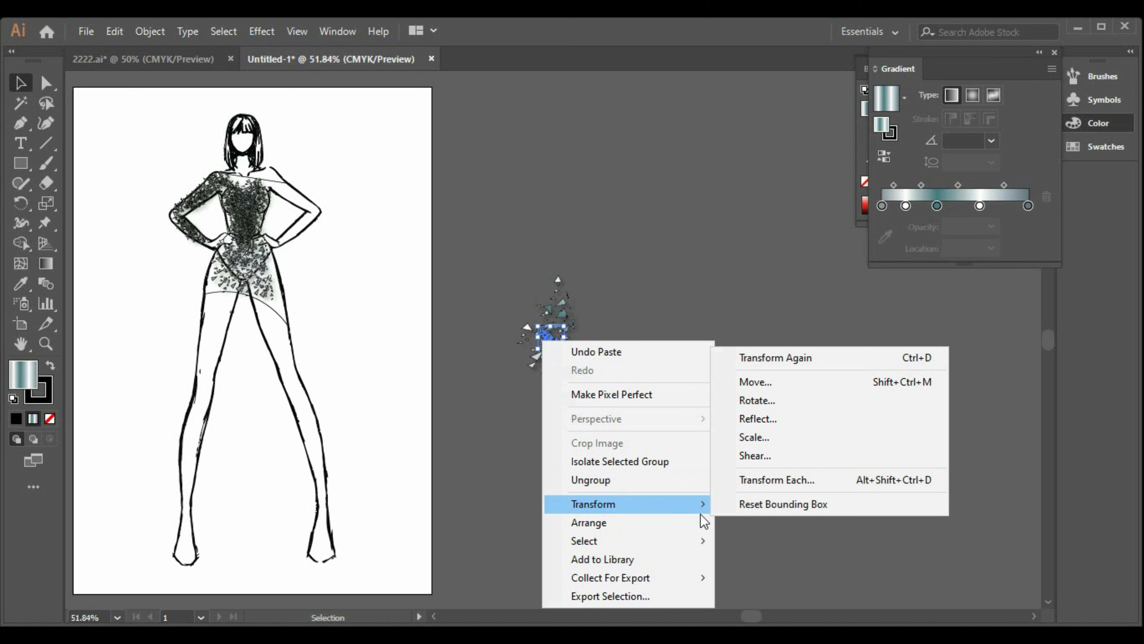
click(785, 415)
click(942, 519)
drag(559, 345, 260, 236)
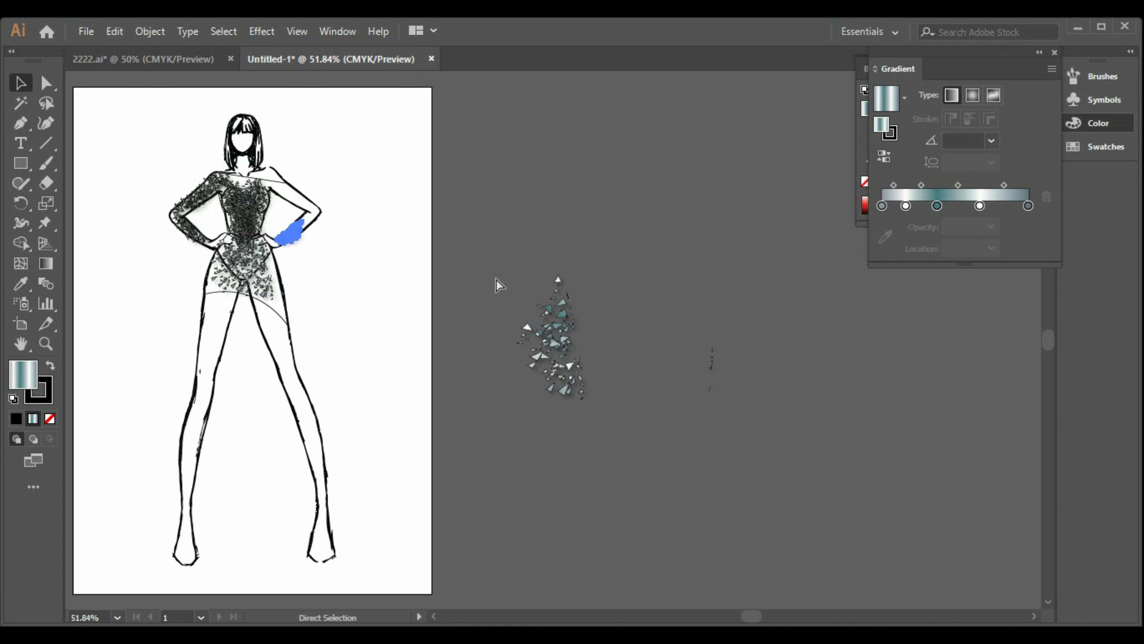
Step: Place further copies of the reflected cluster at the right-hand elbow and just above it on the upper arm
key(ctrl+v)
drag(554, 345, 307, 225)
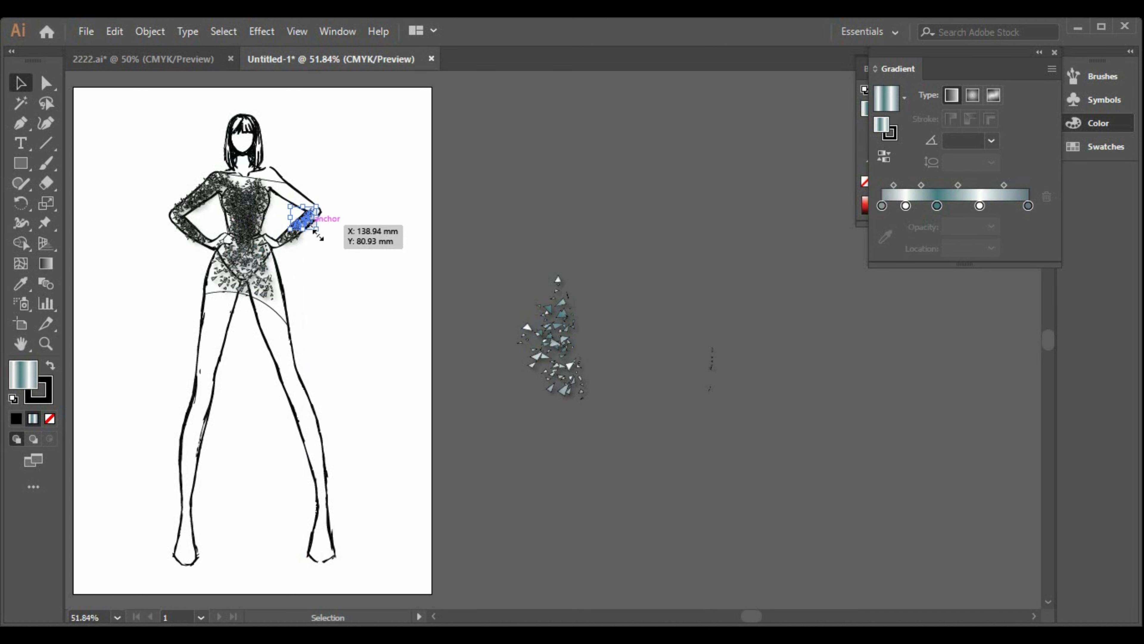
click(368, 257)
key(ctrl+v)
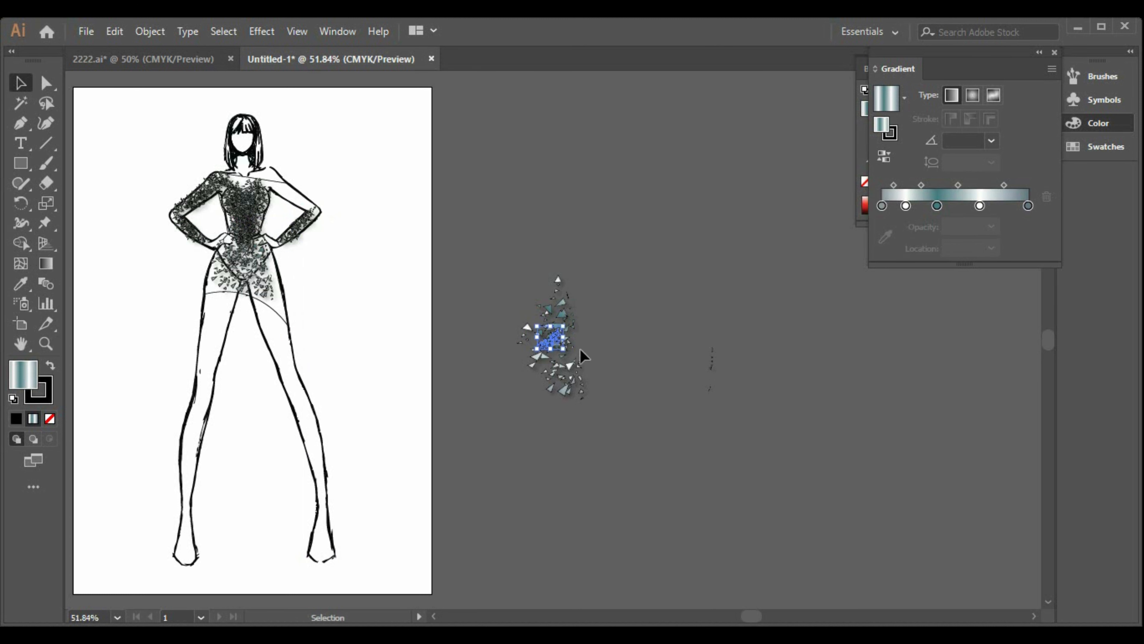
drag(551, 338, 402, 192)
drag(382, 150, 315, 186)
click(409, 187)
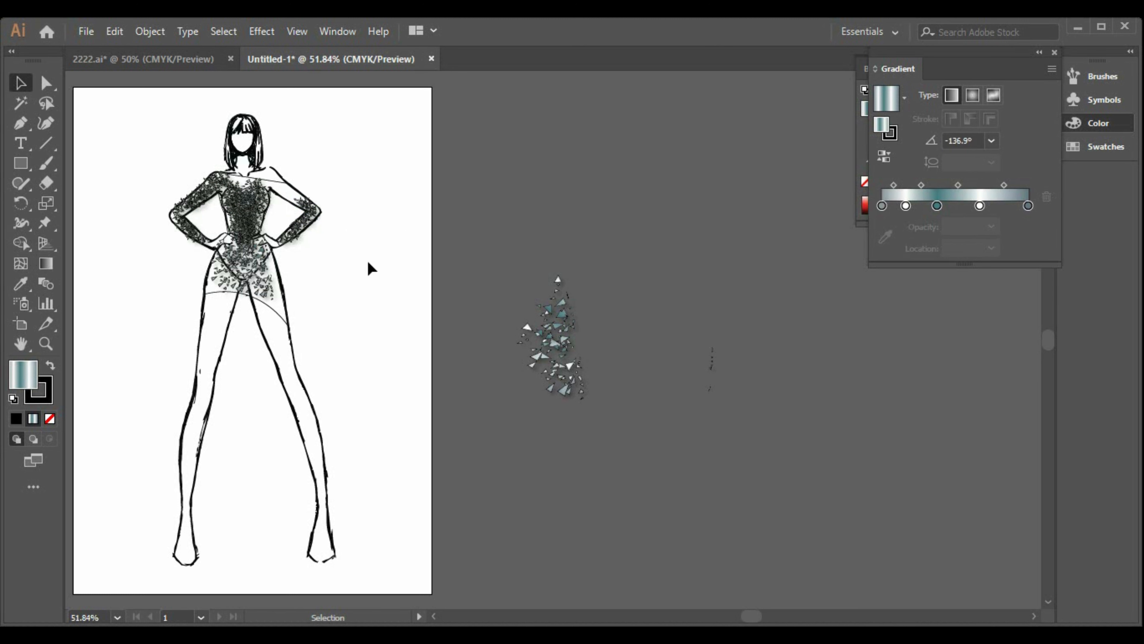
Step: Place more cluster copies along the right-hand upper arm up to the neckline, fitting them to the sleeve
click(550, 336)
drag(550, 335, 291, 188)
key(ctrl+z)
drag(549, 335, 285, 206)
click(390, 194)
drag(394, 176, 318, 183)
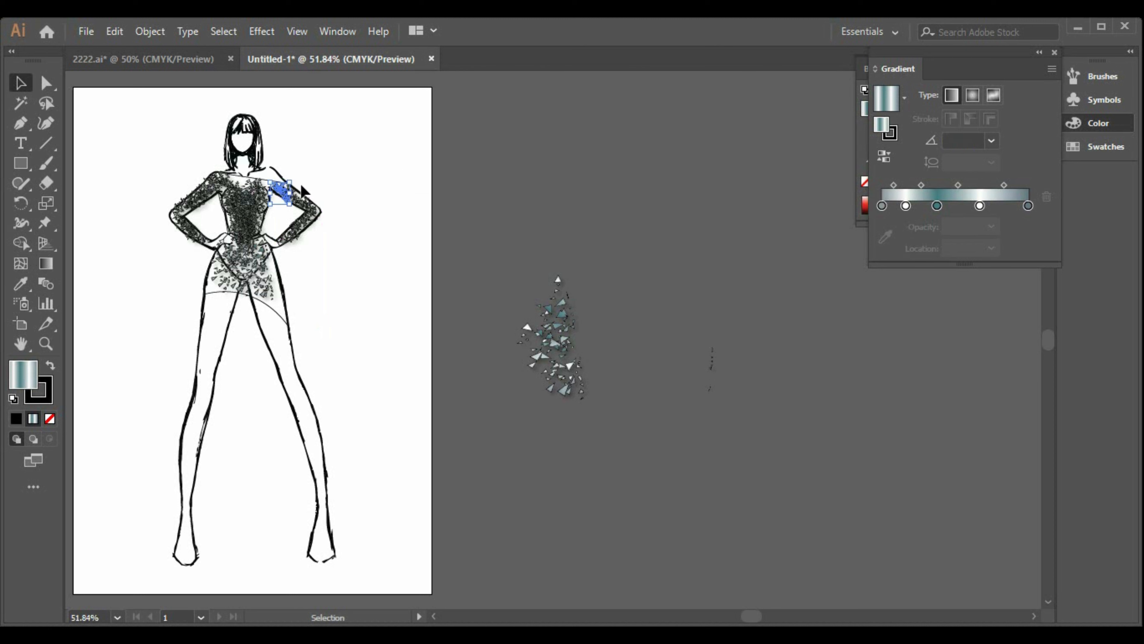
click(348, 175)
click(291, 199)
click(282, 208)
Step: Fill the dress outline with the silver-teal linear gradient and apply an effect to it
click(291, 330)
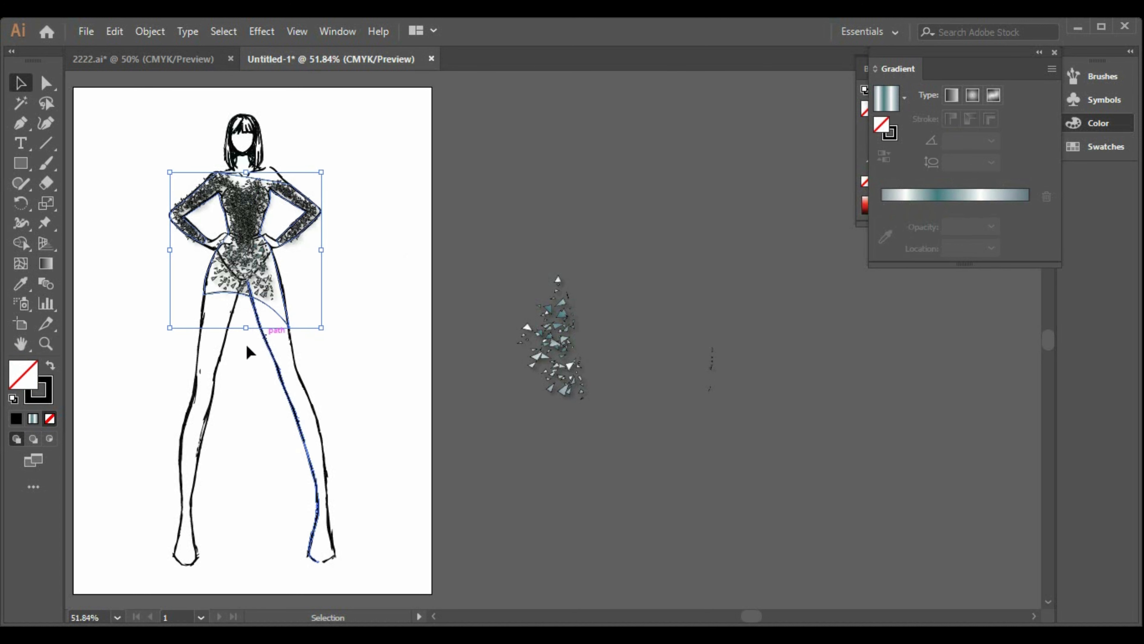
click(32, 418)
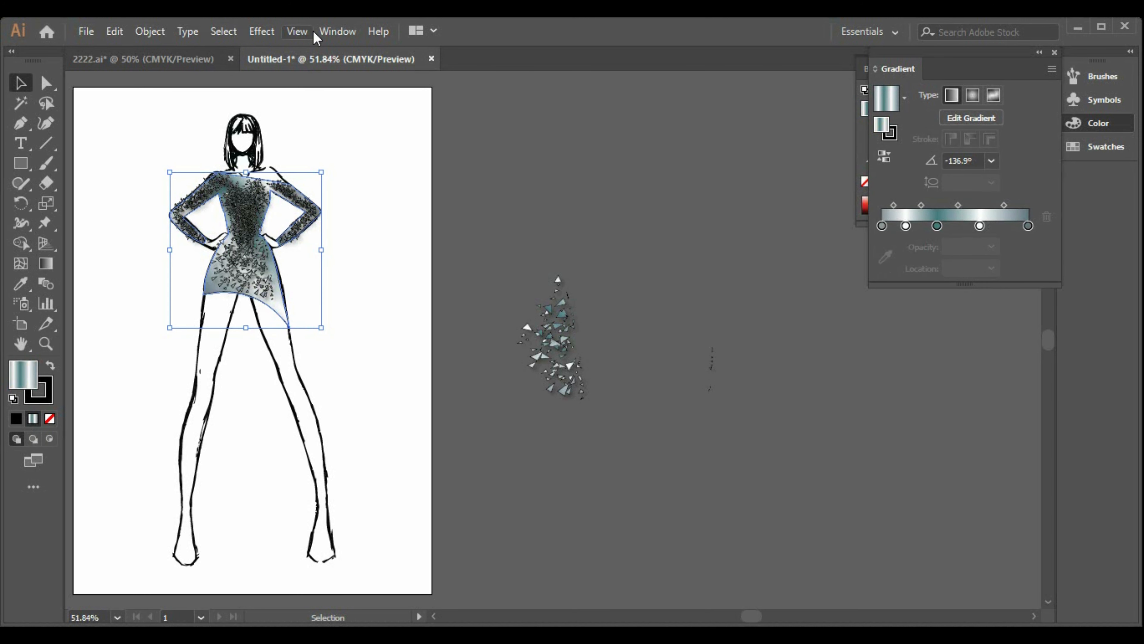
click(261, 31)
click(401, 295)
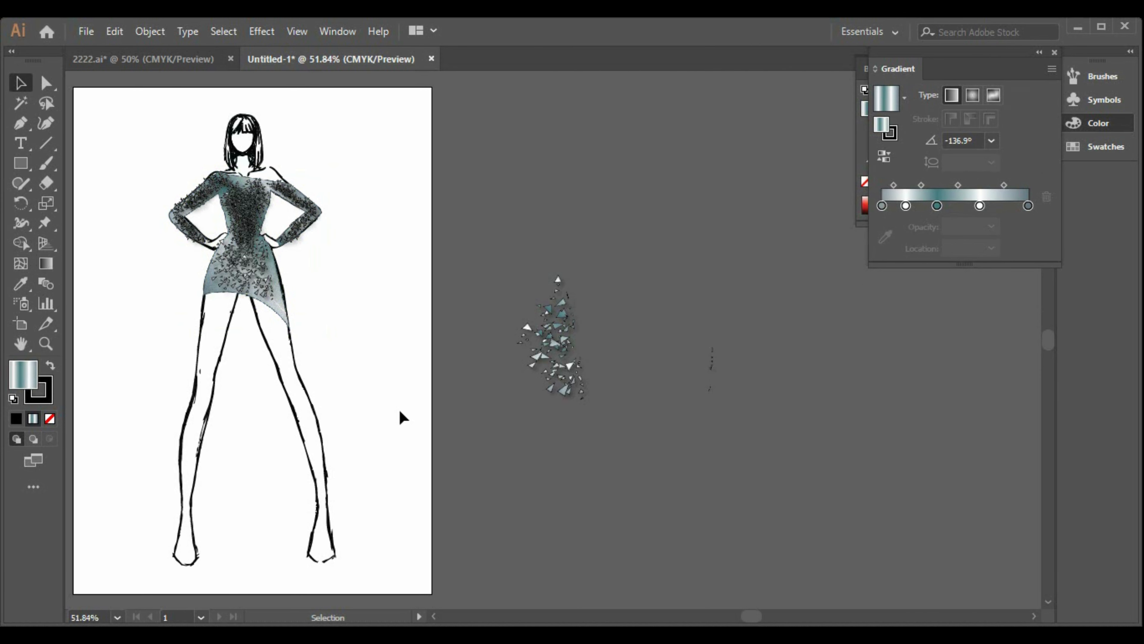
Step: Remove the gradient fill from the dress, keeping its black outline
click(280, 309)
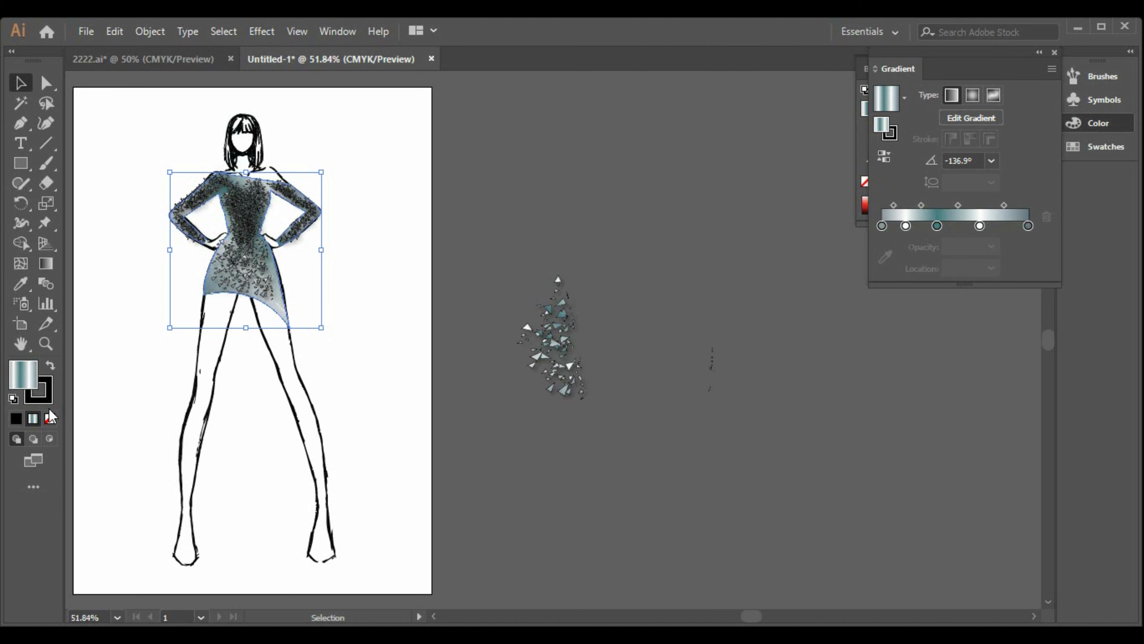
click(50, 419)
click(374, 357)
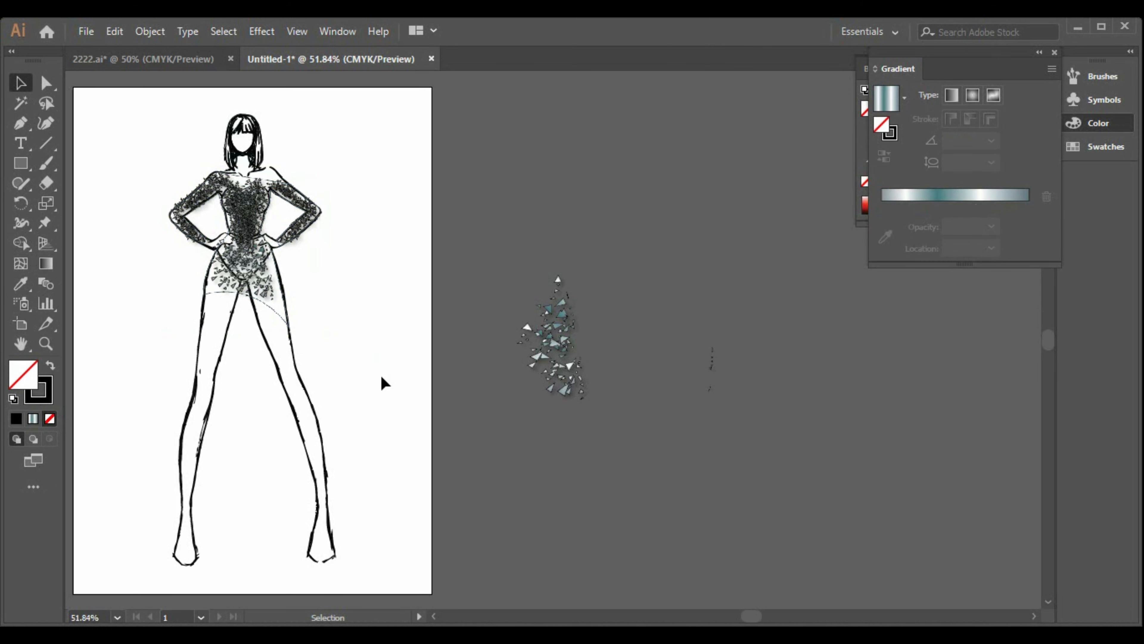
Step: Try swapping the dress's fill and stroke colours, and undo back to the gradient fill
click(257, 198)
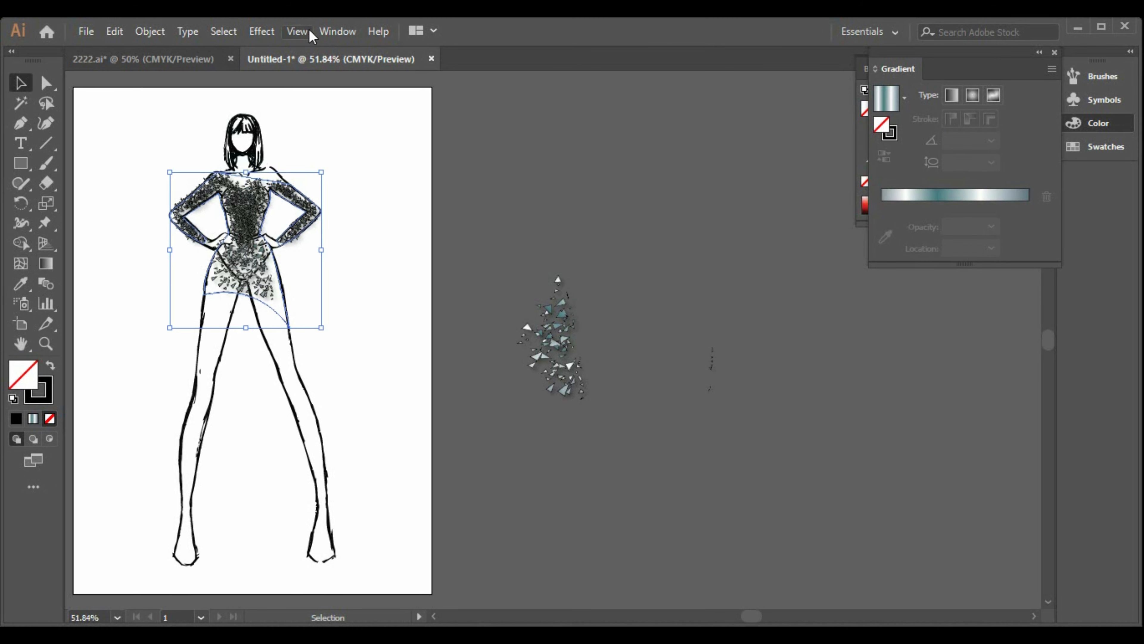
click(50, 366)
click(243, 371)
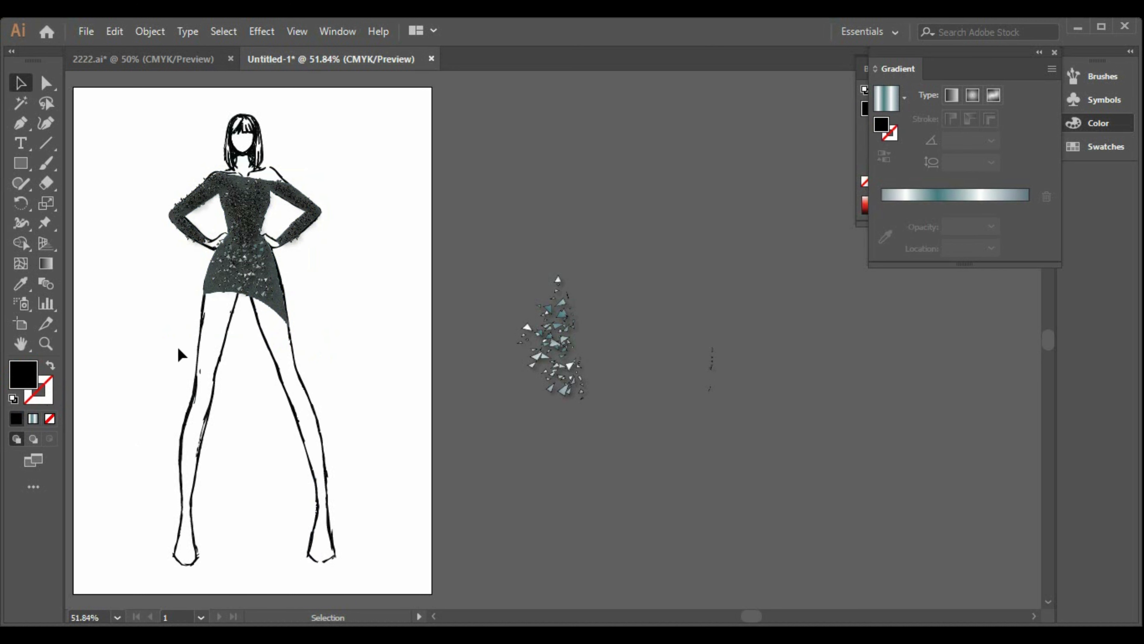
key(ctrl+z)
key(ctrl+z)
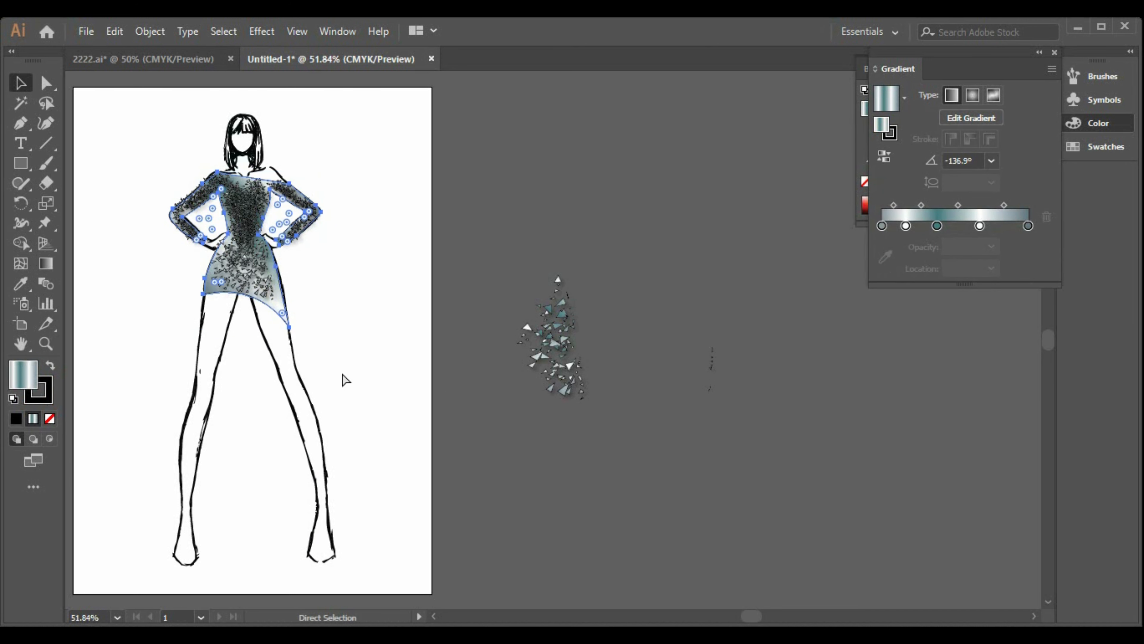
Step: Give the dress a solid black fill by swapping its fill and stroke, and set its stroke to black too
key(ctrl+shift+z)
click(50, 366)
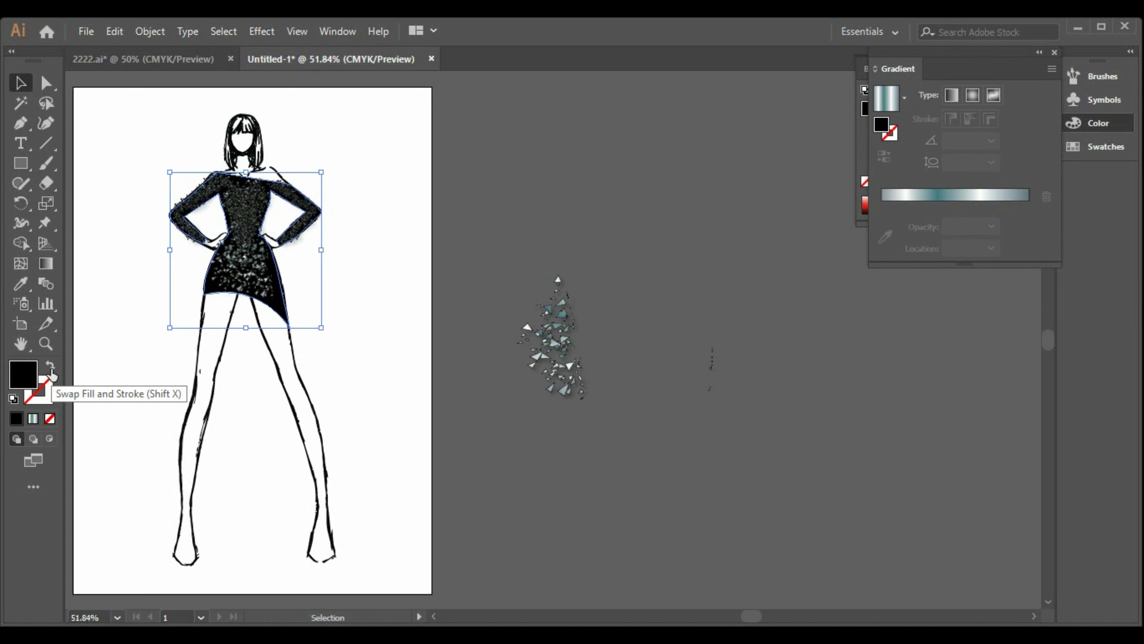
click(44, 397)
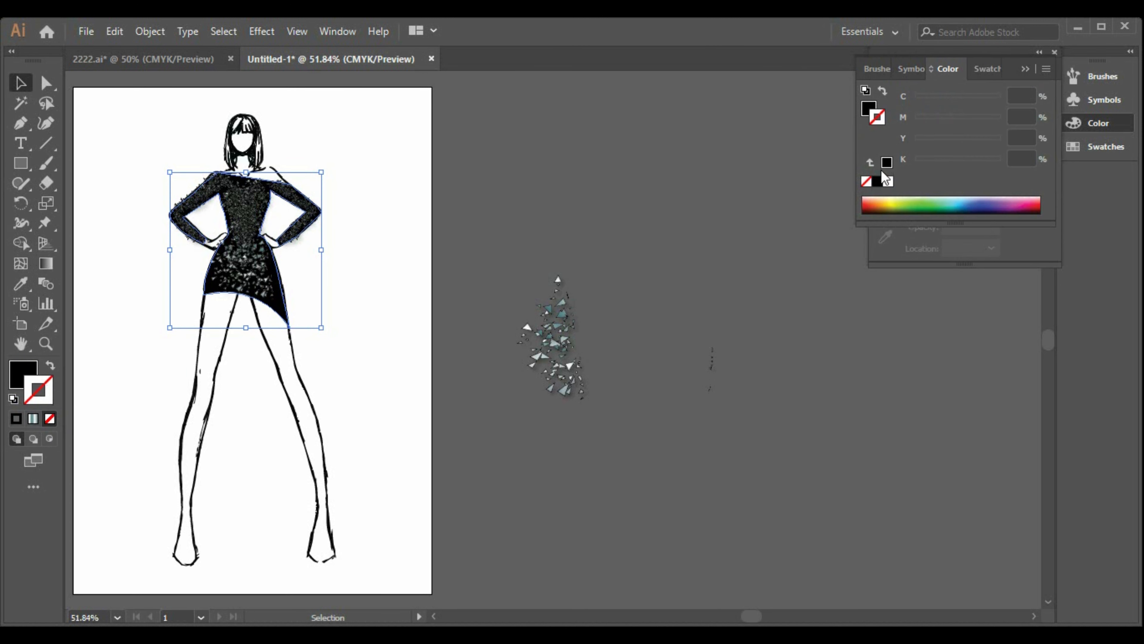
click(876, 182)
click(485, 464)
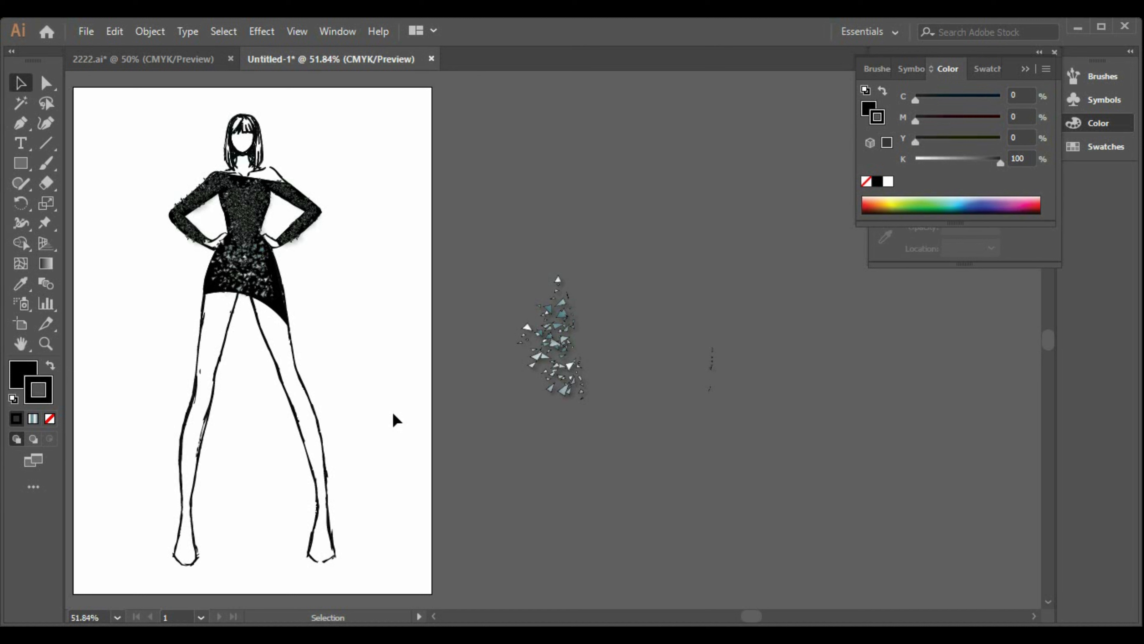
Step: Give the shard cluster on the right-hand side of the skirt a white stroke
click(235, 291)
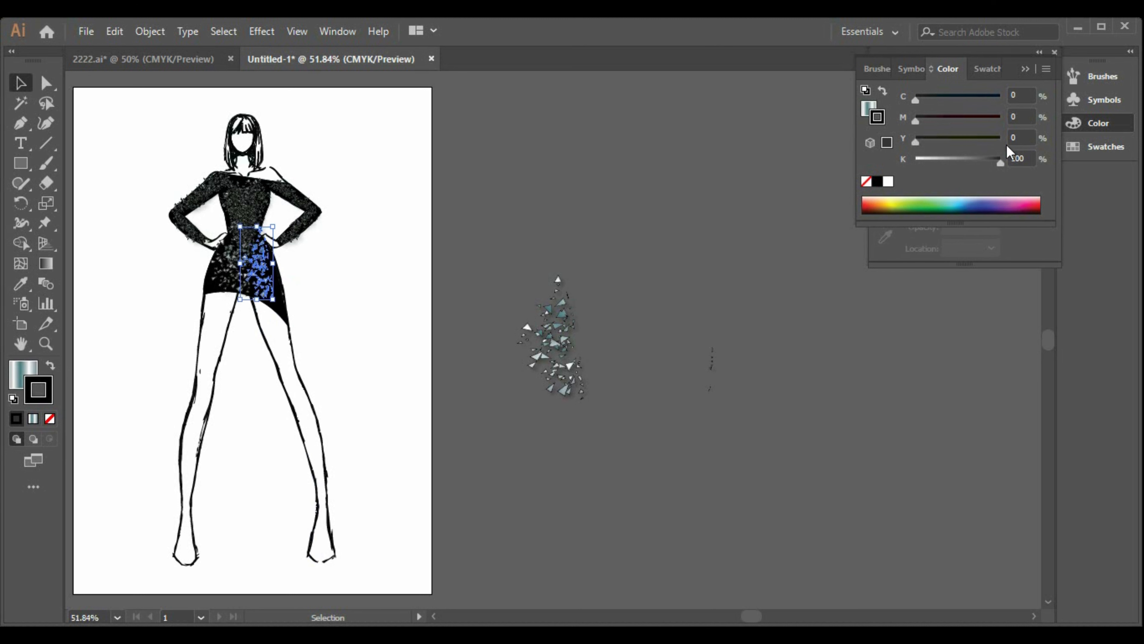
click(477, 321)
click(234, 283)
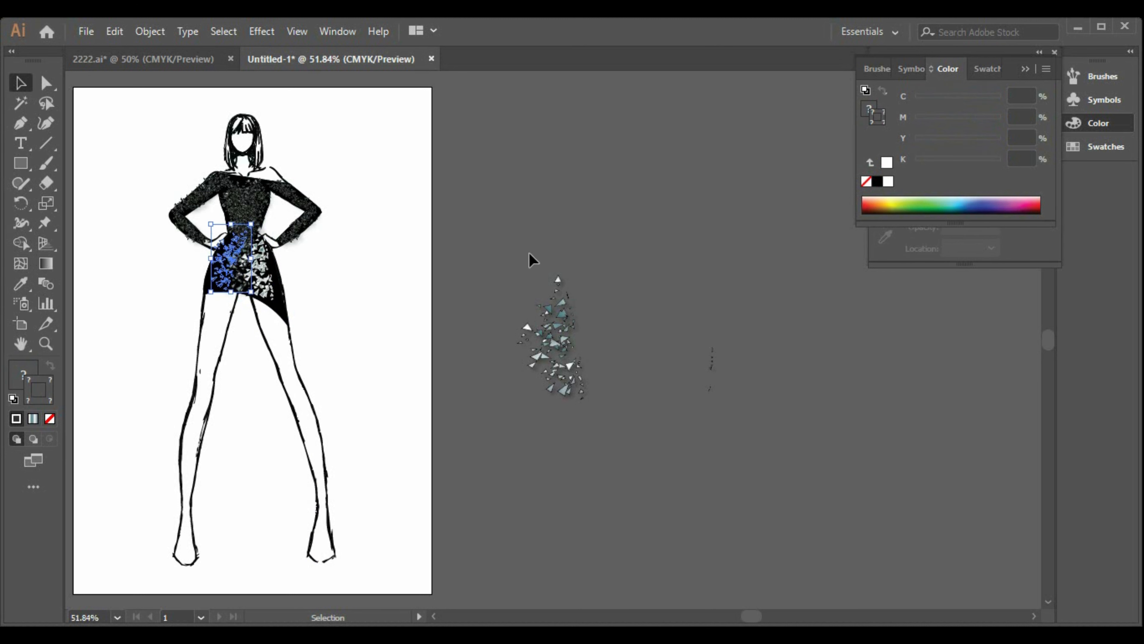
click(320, 331)
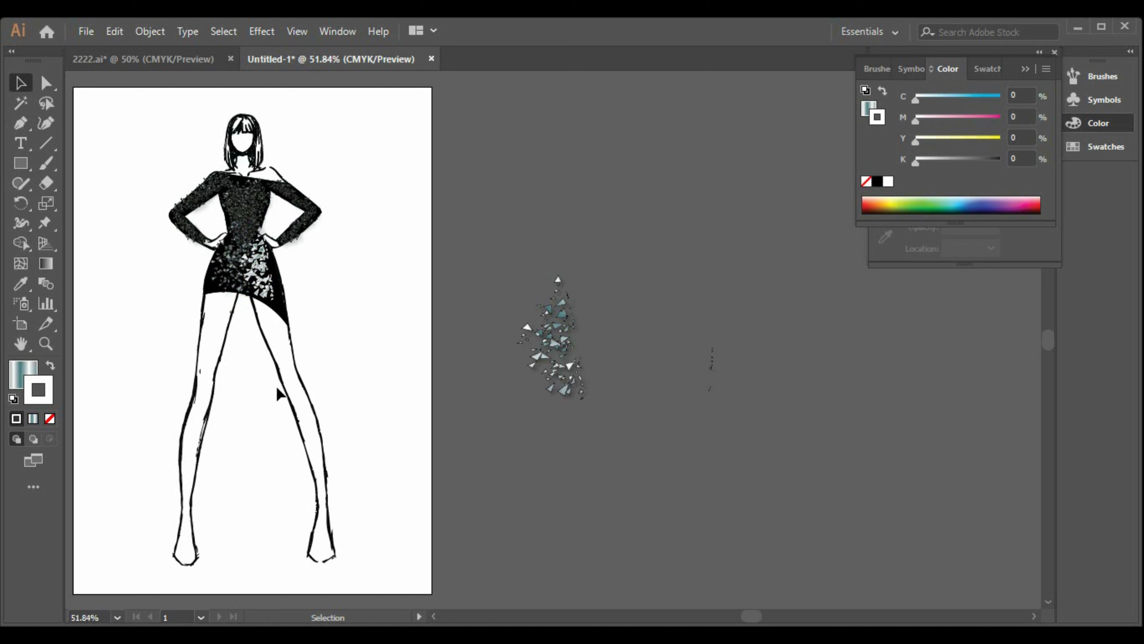
Step: Group the black dress with the figure drawing and move the group to the right, clear of the shard clusters
click(279, 370)
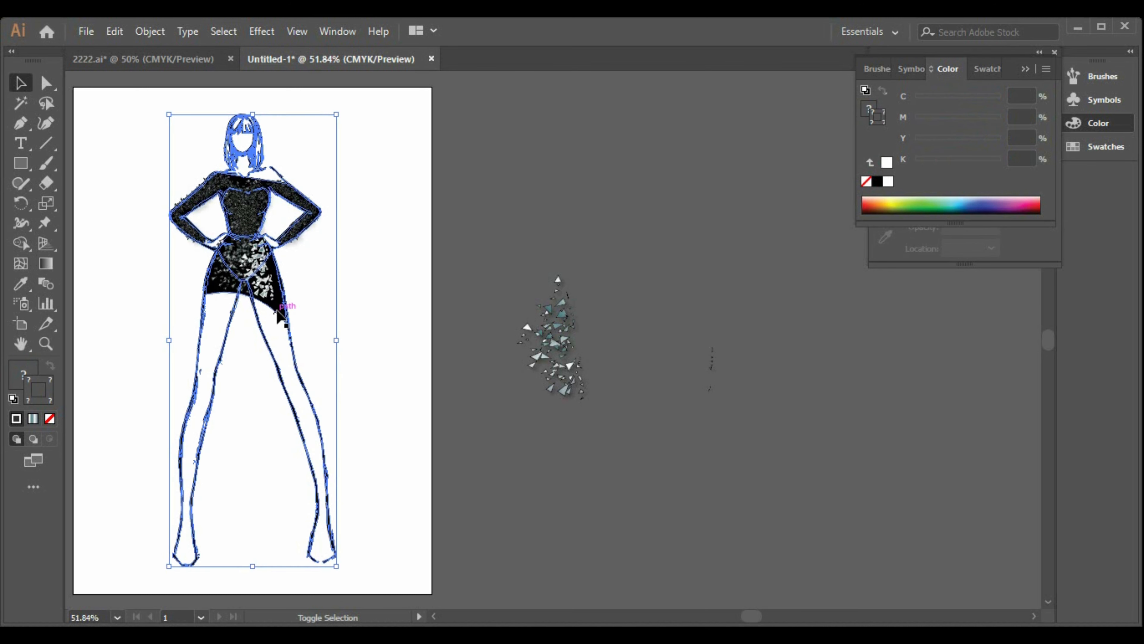
click(351, 358)
click(270, 309)
shift+click(278, 367)
right_click(278, 366)
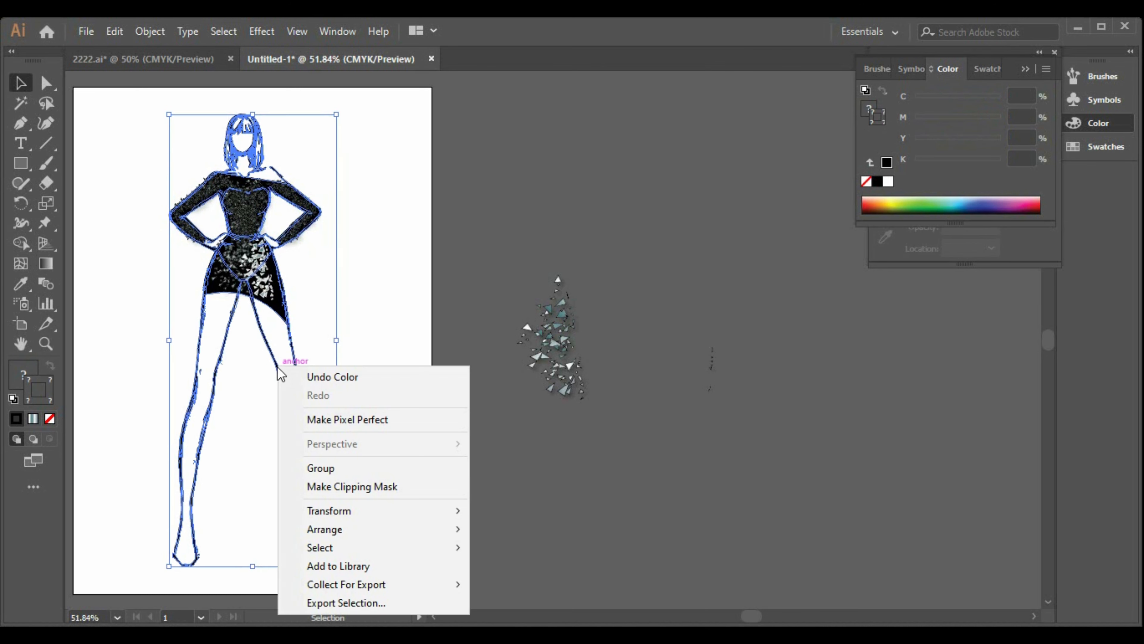
click(350, 469)
drag(285, 389, 444, 401)
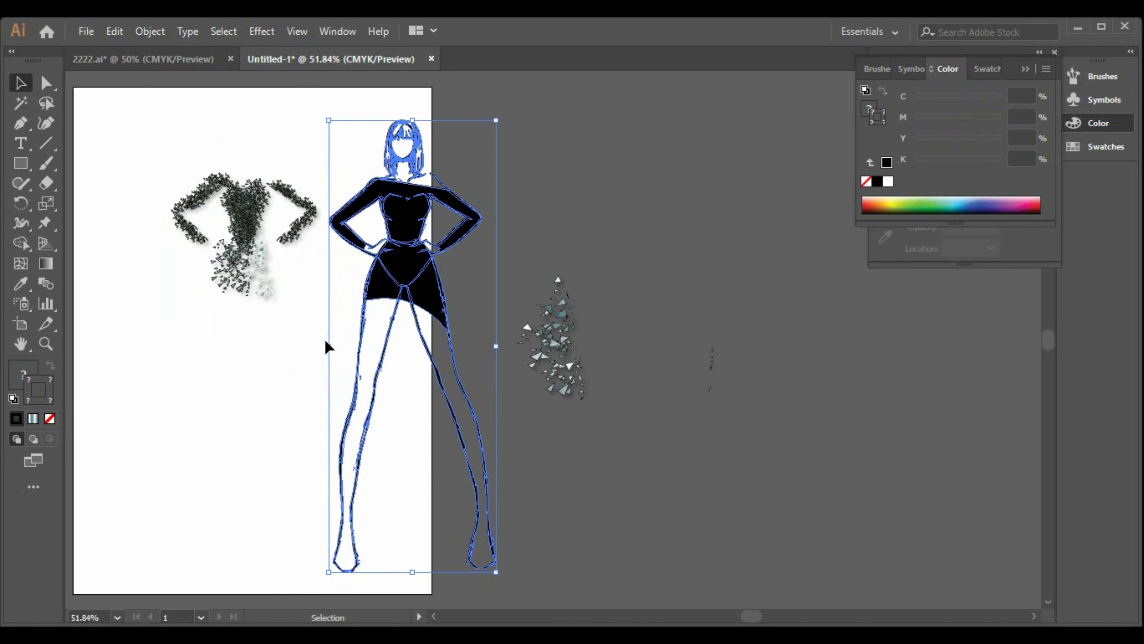
Step: Apply a white stroke to all the dress's shard clusters together
drag(161, 155, 314, 323)
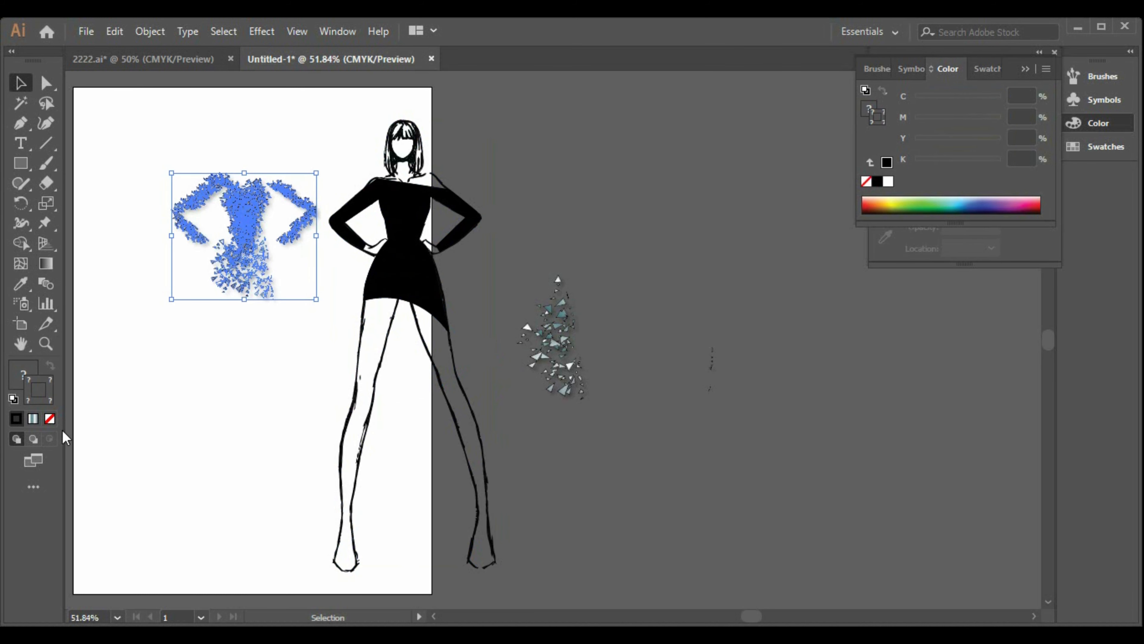
click(887, 183)
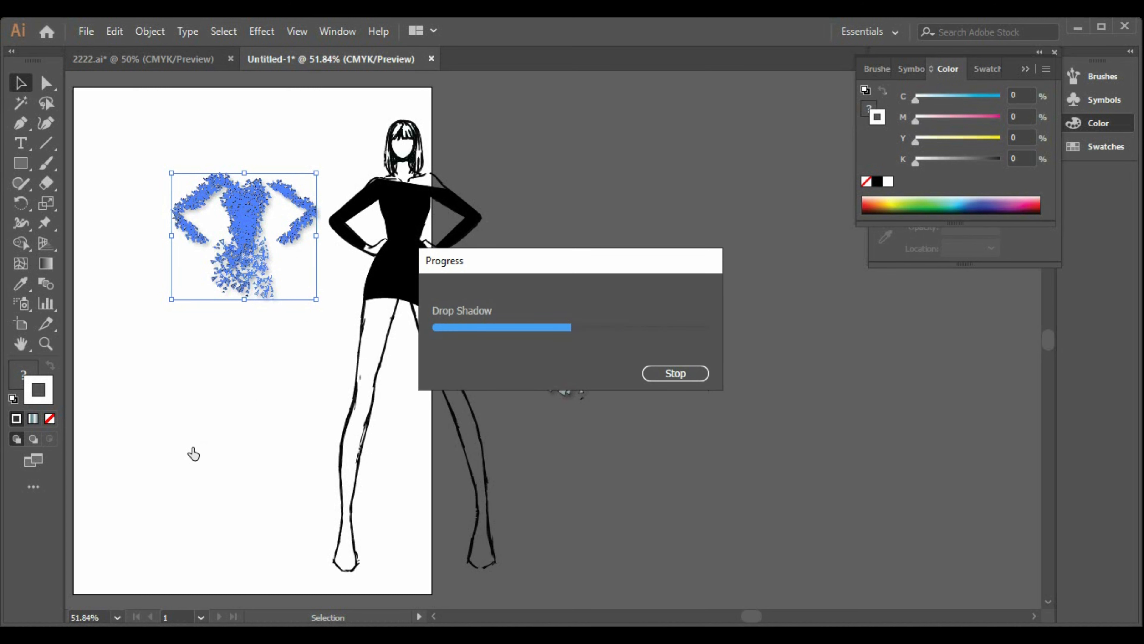
click(173, 403)
Step: Move the grouped figure and dress back beneath the shard clusters and fine-tune its alignment with them
drag(417, 150, 254, 137)
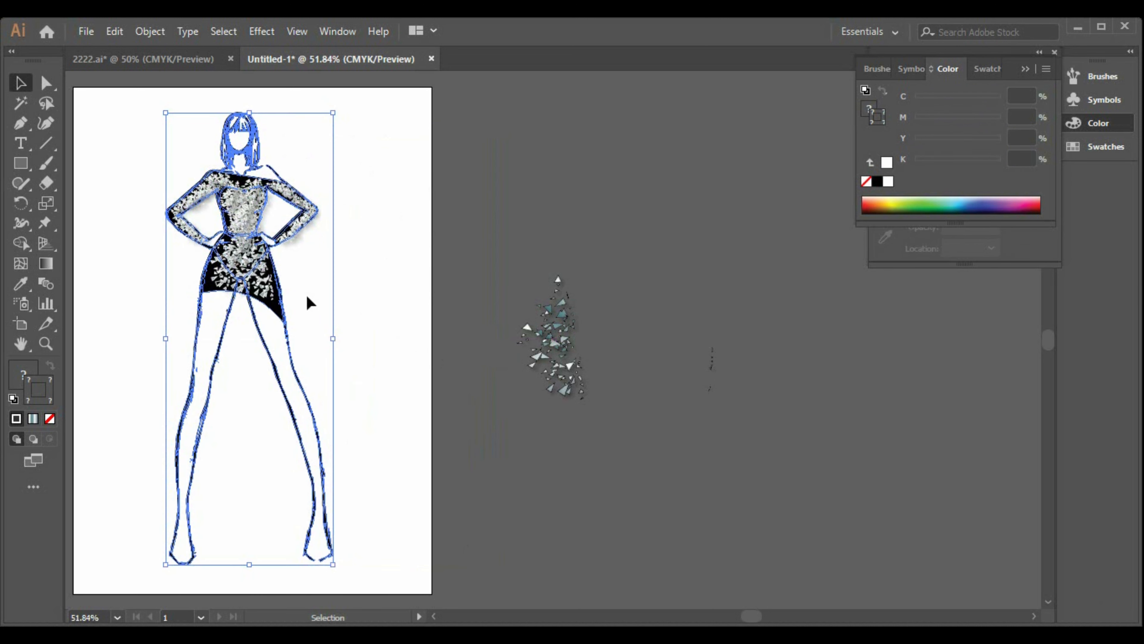
click(357, 371)
click(279, 378)
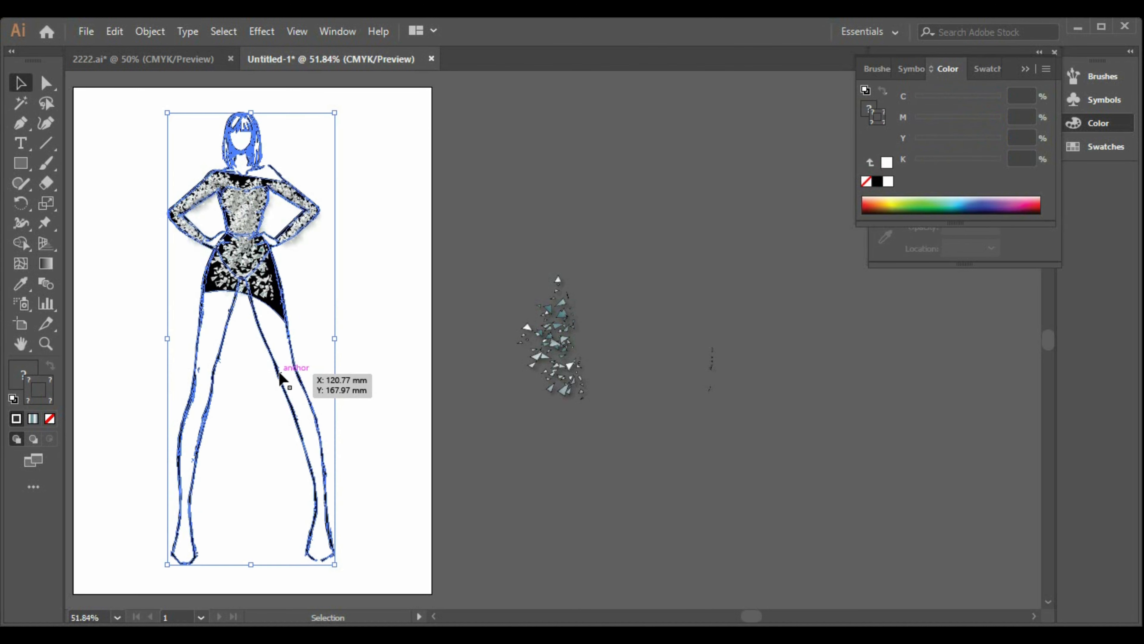
click(336, 325)
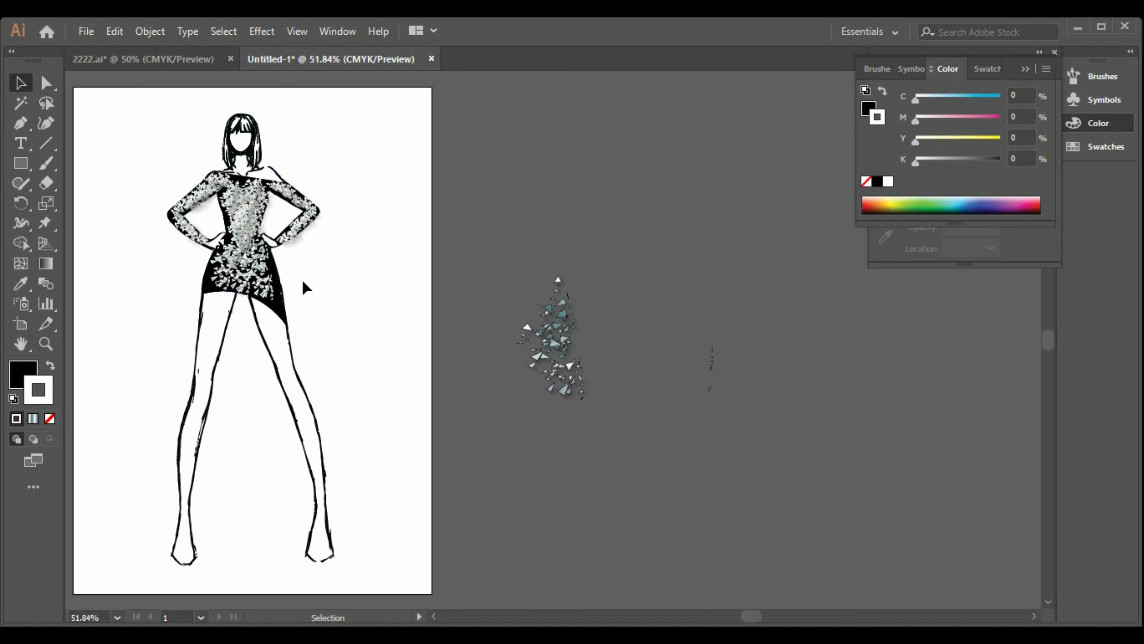
click(284, 304)
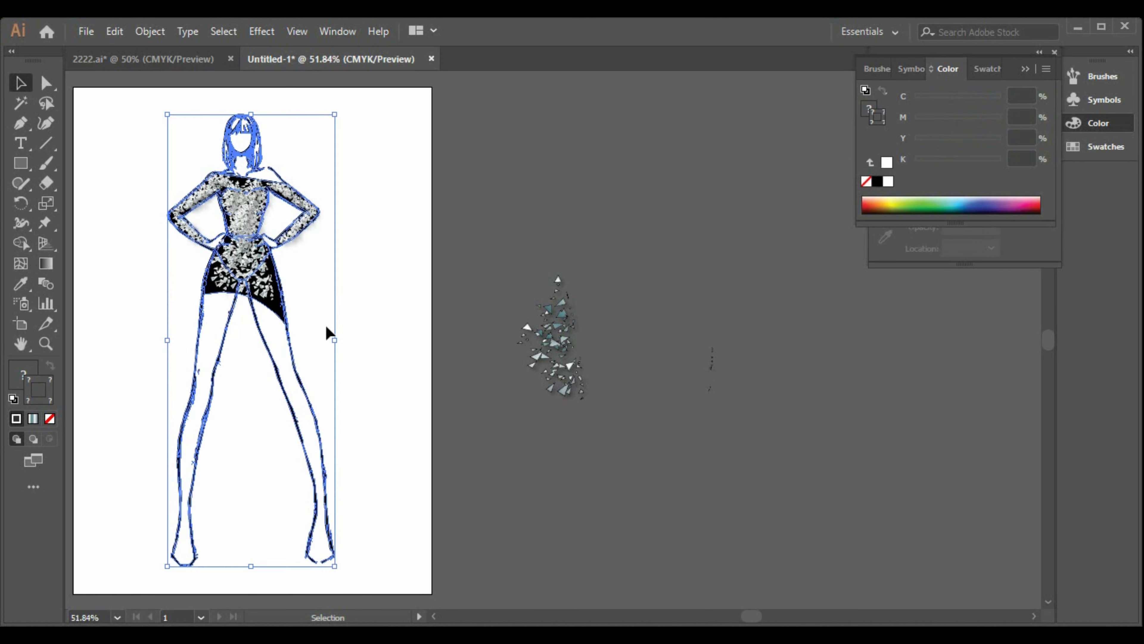
click(277, 309)
click(173, 555)
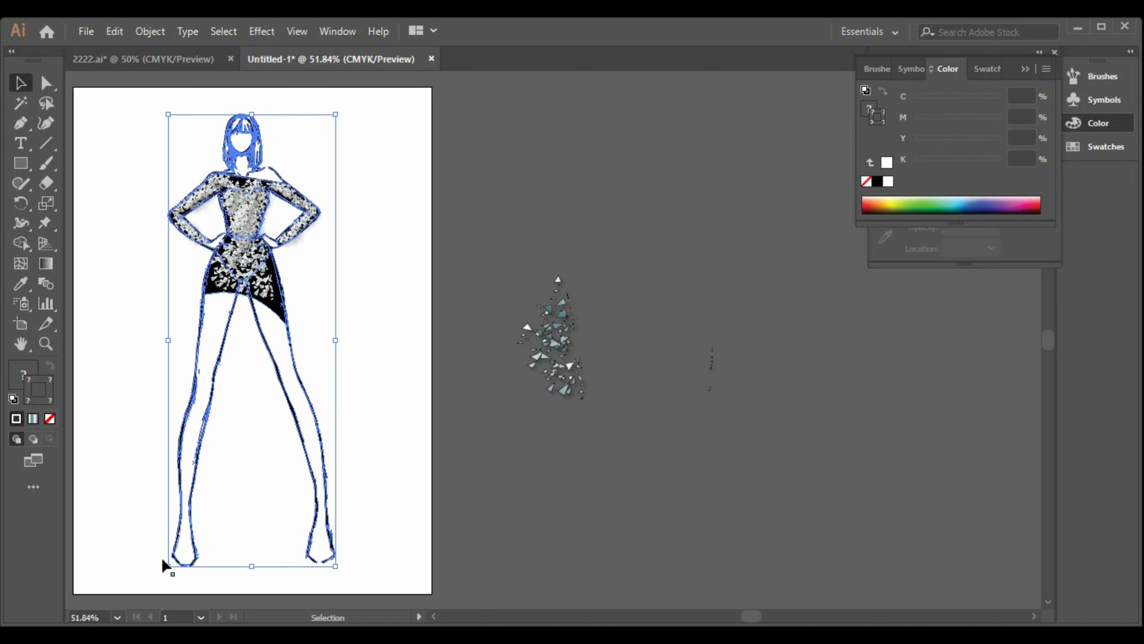
click(368, 363)
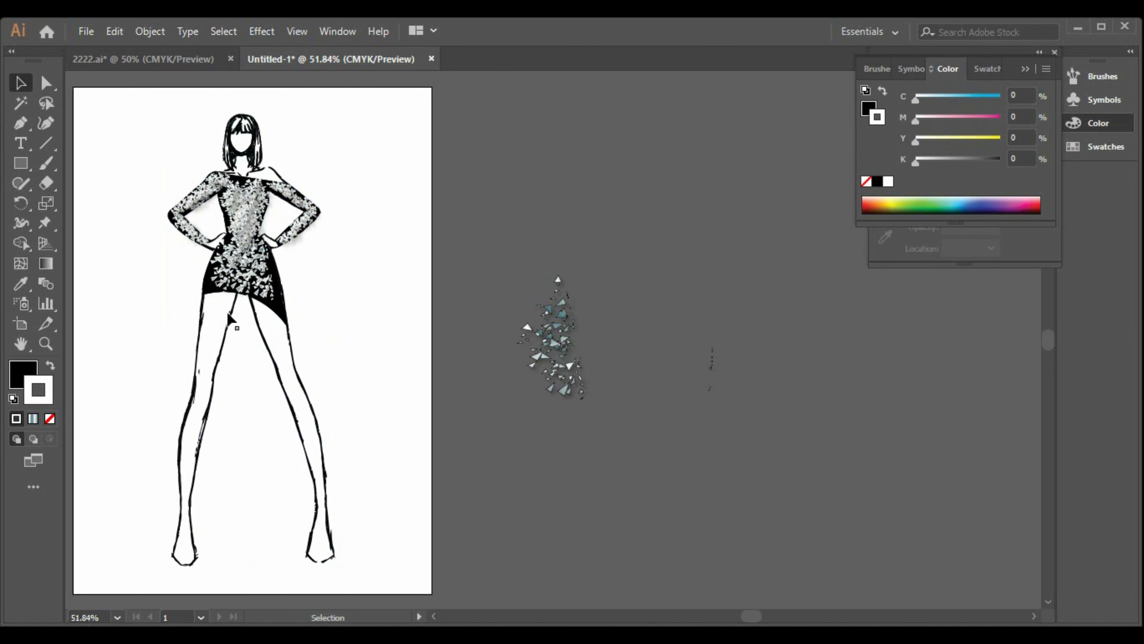
Step: Delete the overlapping shard cluster at the centre of the skirt, keeping one cluster on each side
click(256, 221)
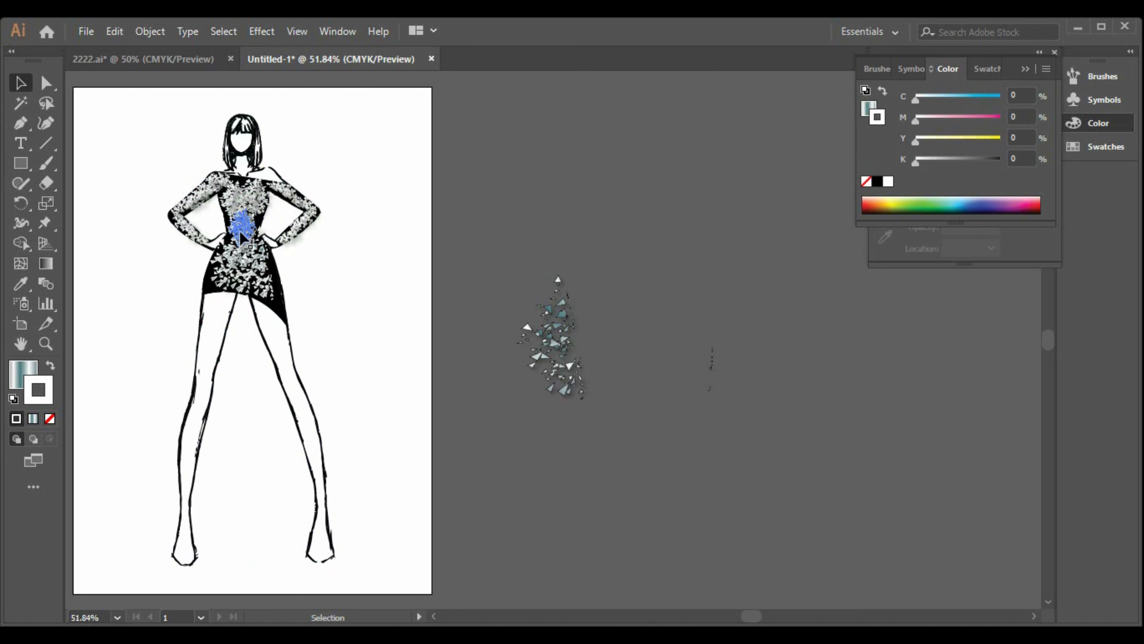
click(243, 259)
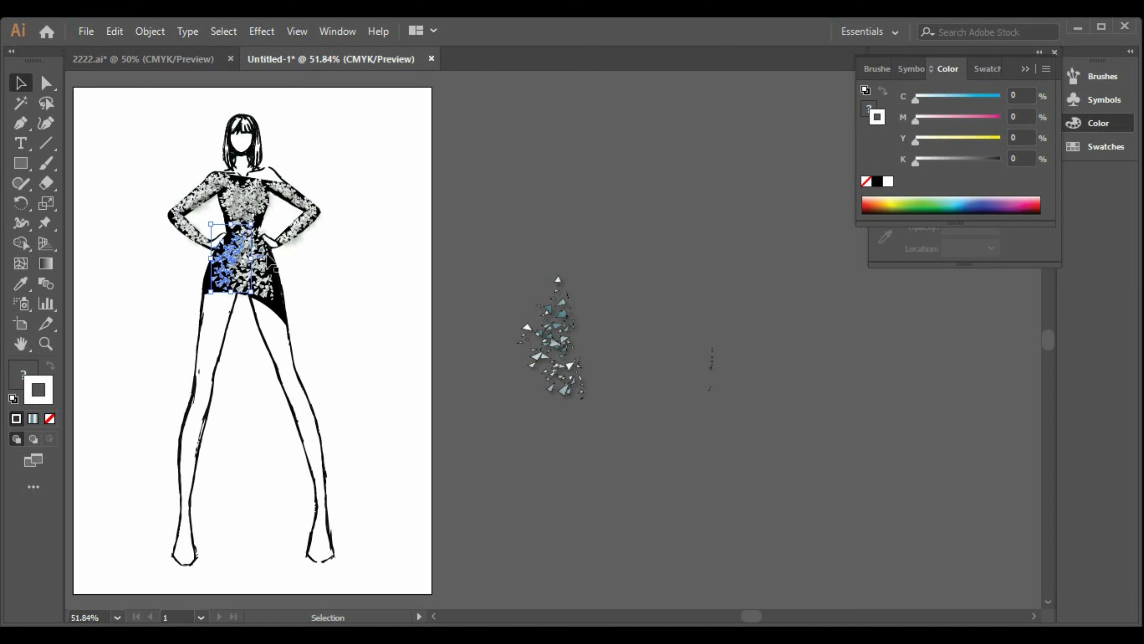
click(367, 264)
click(260, 253)
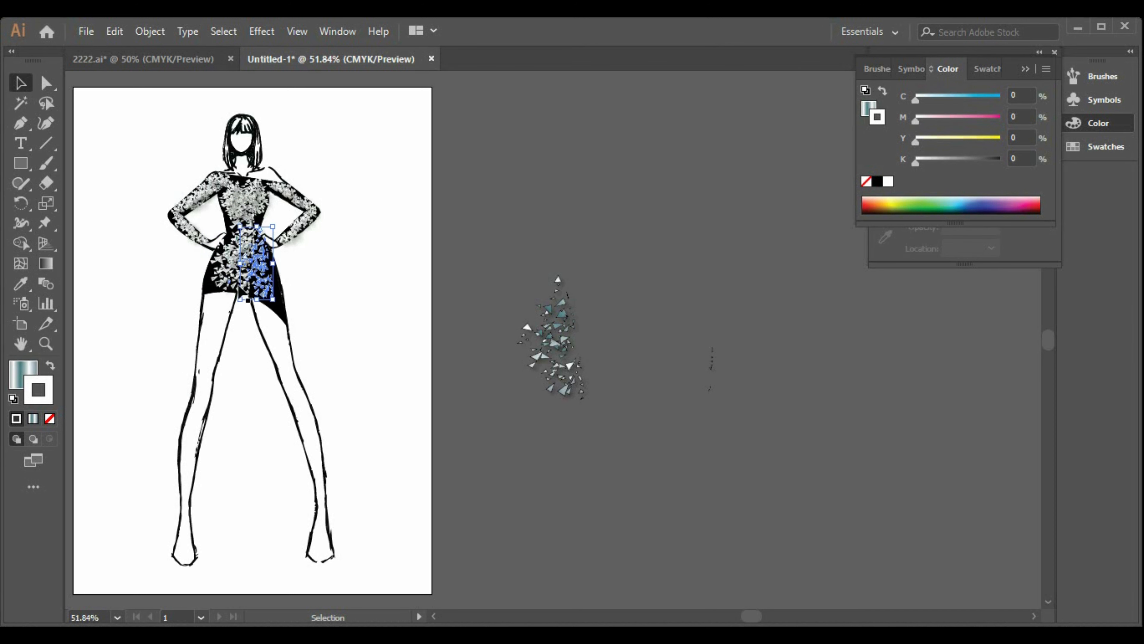
click(248, 289)
key(Delete)
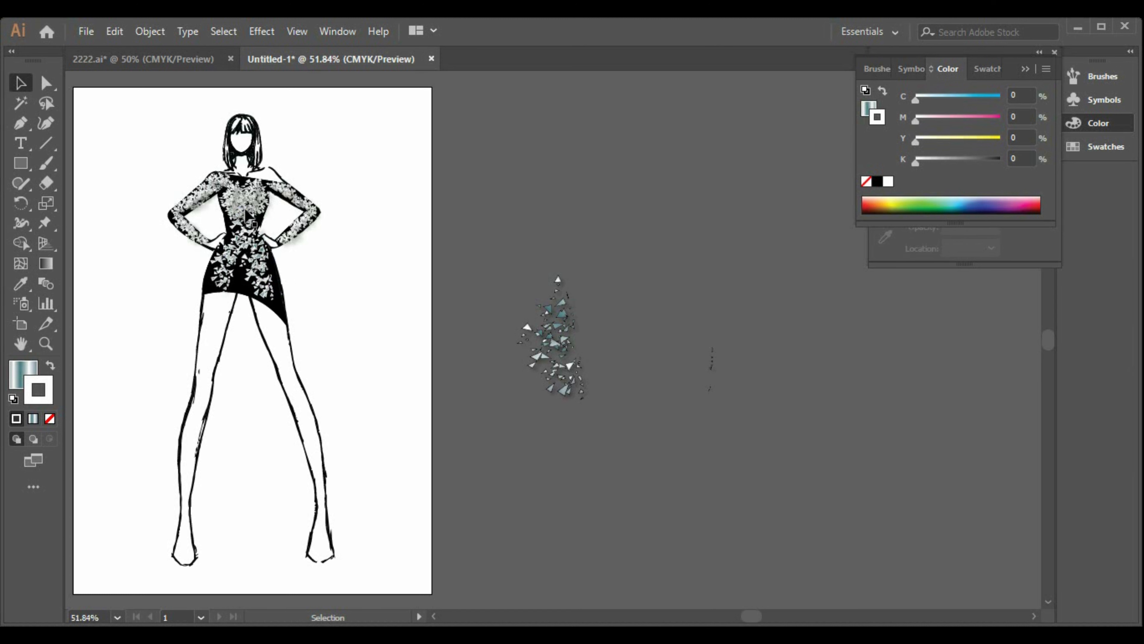
Step: Thin out the bodice texture by deleting overlapping shard clusters across the chest
click(246, 208)
click(347, 233)
click(237, 203)
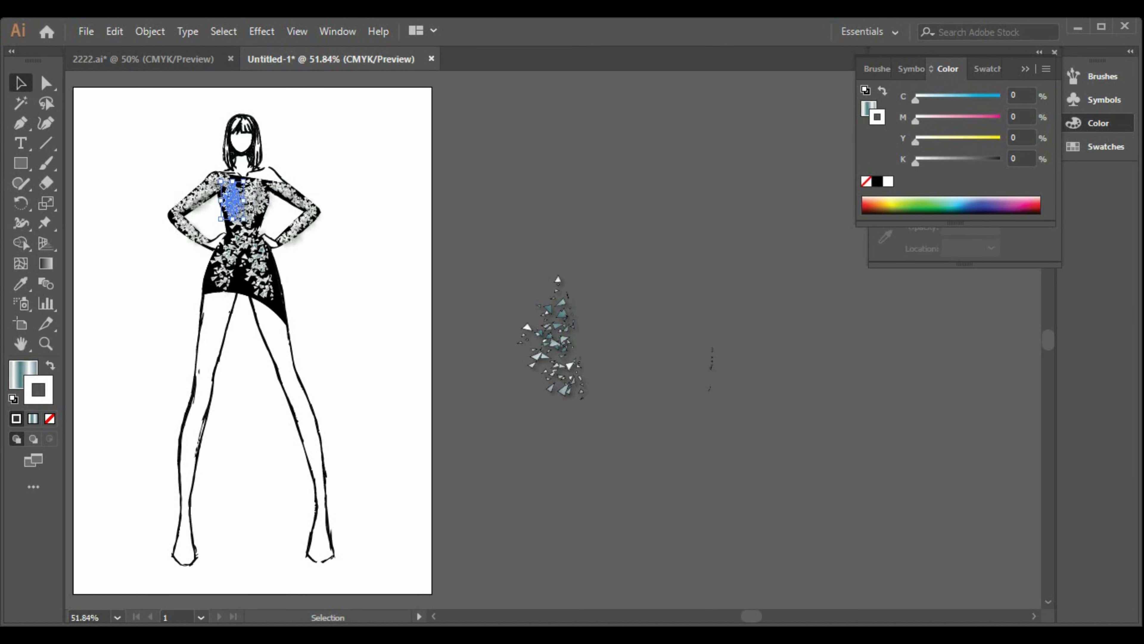
click(259, 197)
click(243, 201)
click(274, 210)
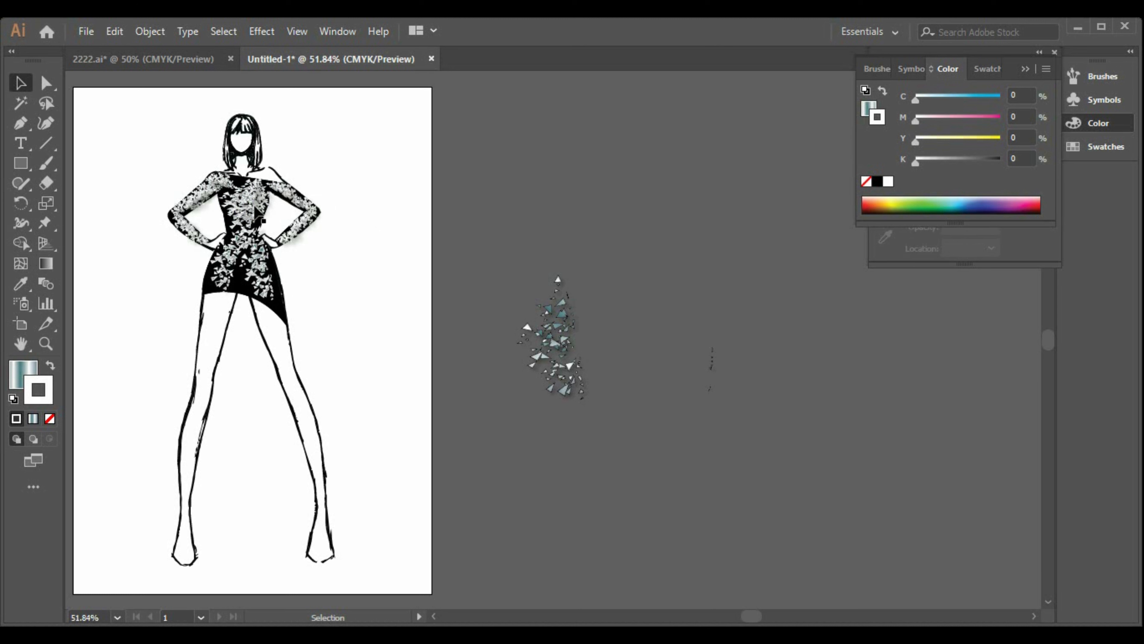
key(Delete)
Step: Delete the shard clusters on the right-hand sleeve, leaving it plain black
click(278, 207)
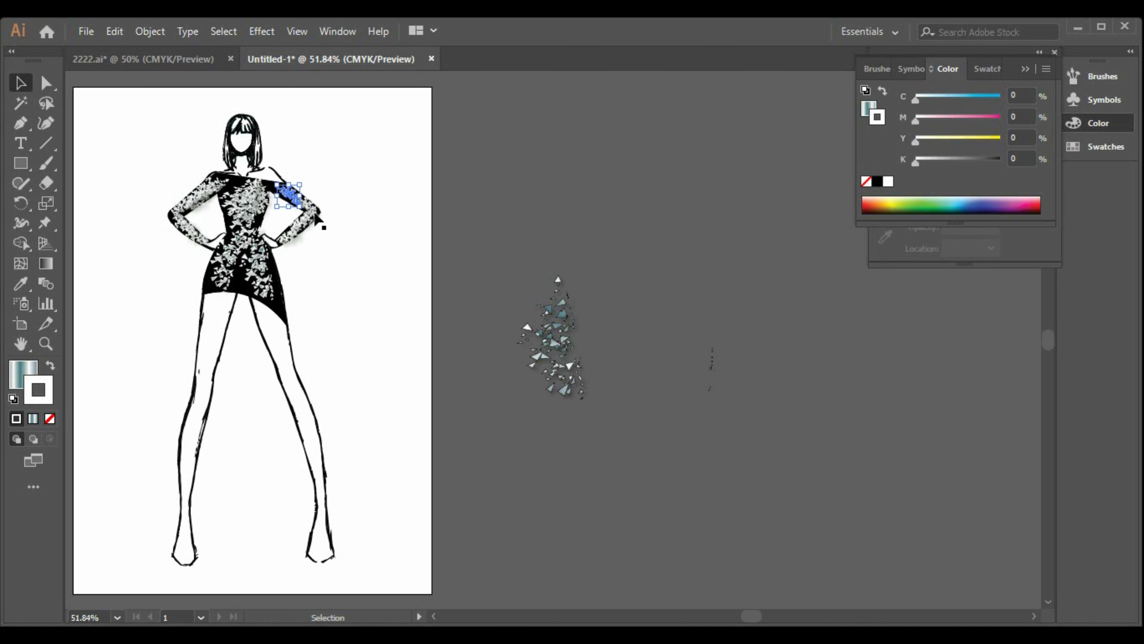
key(Delete)
click(295, 231)
key(Delete)
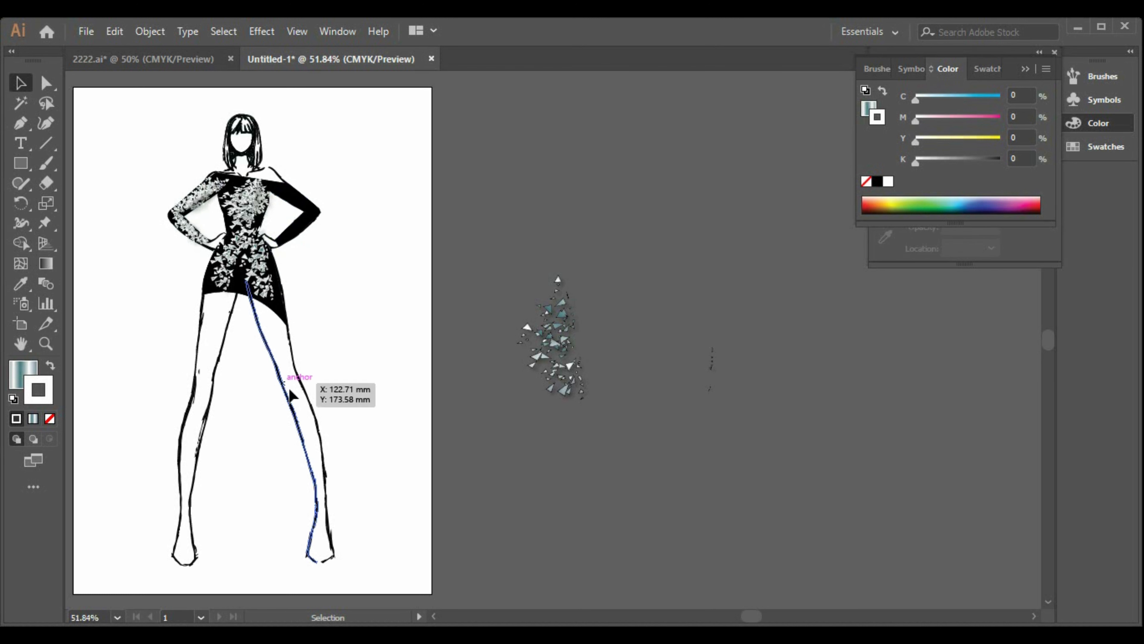
Step: Delete the shard cluster at the waist between the bodice and the skirt
click(249, 234)
key(Delete)
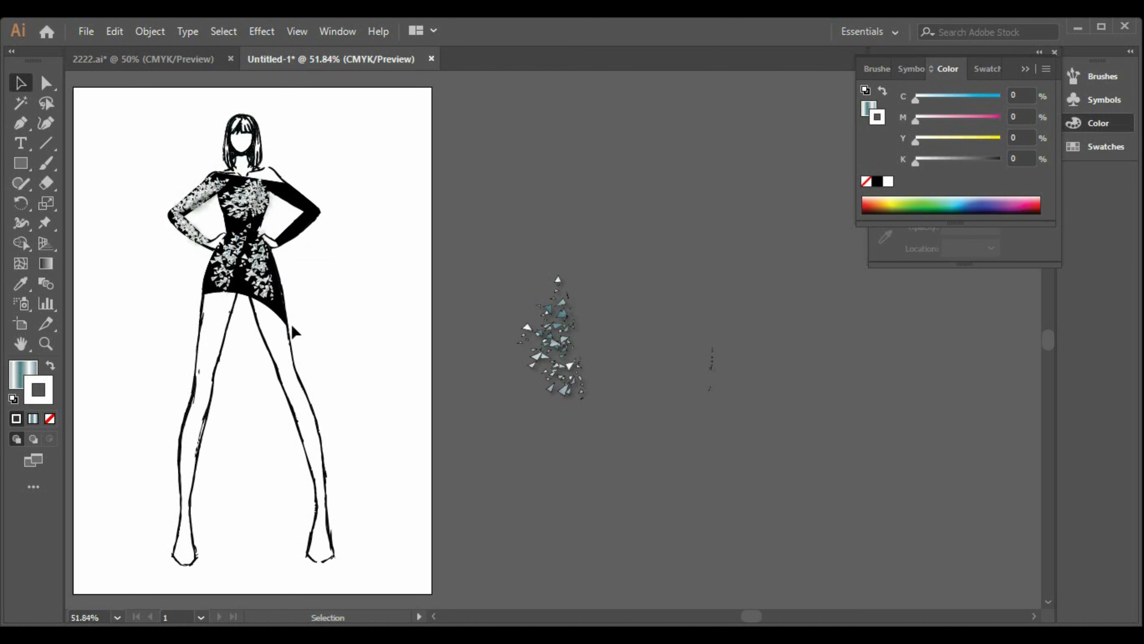
click(243, 228)
click(322, 307)
Step: Move and rotate the two skirt clusters so they spread outward along the hips and the slanted hem
click(265, 289)
drag(256, 274, 269, 278)
drag(293, 237, 291, 227)
click(334, 294)
click(261, 288)
click(230, 254)
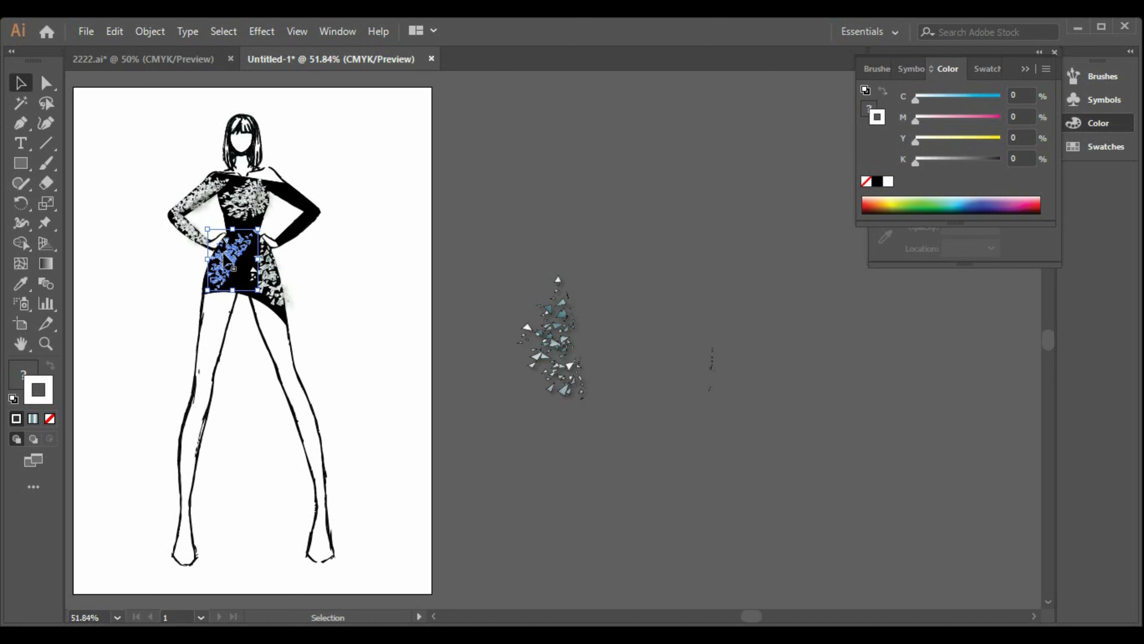
click(340, 297)
Step: Rearrange the remaining shard clusters on the bodice, leaving more black at the neckline
click(242, 210)
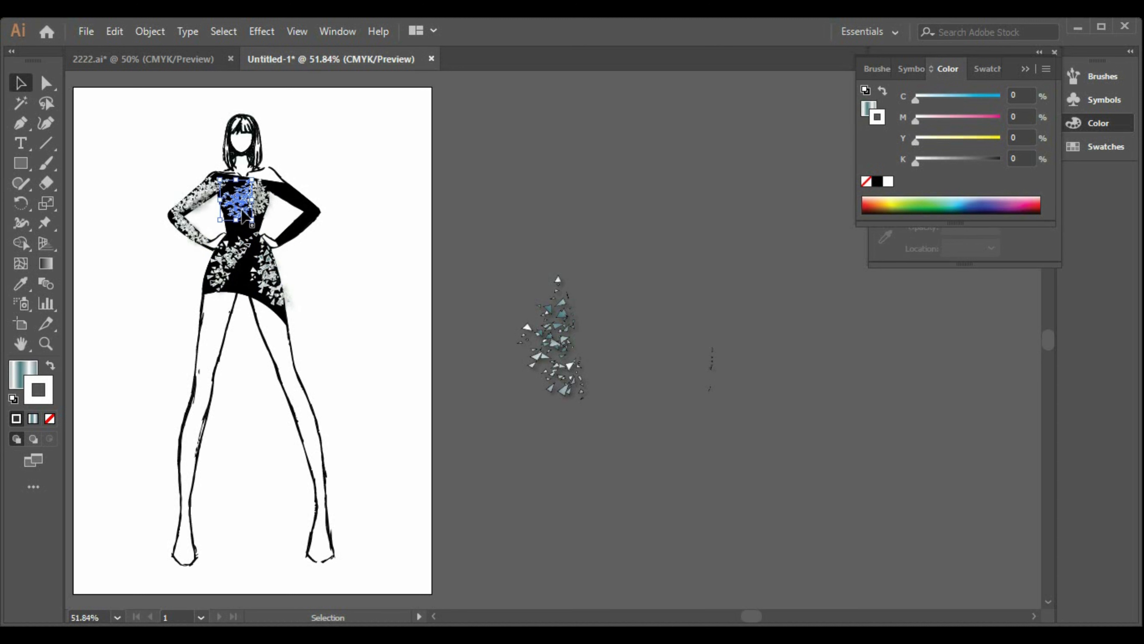
drag(241, 210, 228, 182)
click(455, 304)
click(379, 163)
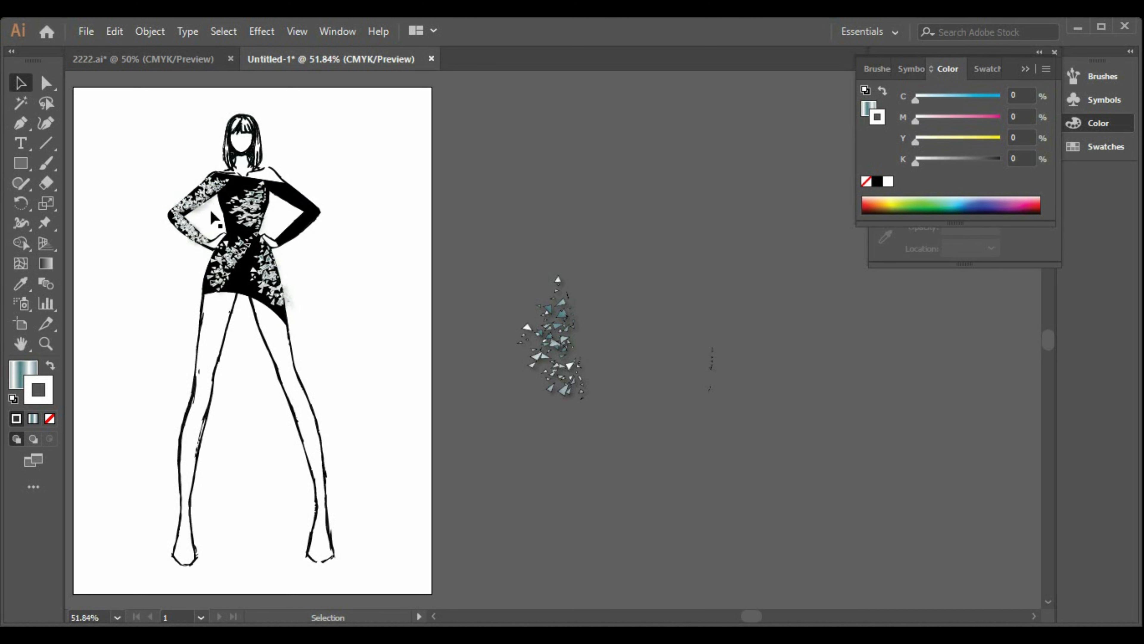
Step: Delete the shard clusters along the left-hand forearm and elbow
key(Delete)
click(194, 231)
key(Delete)
click(182, 222)
key(Delete)
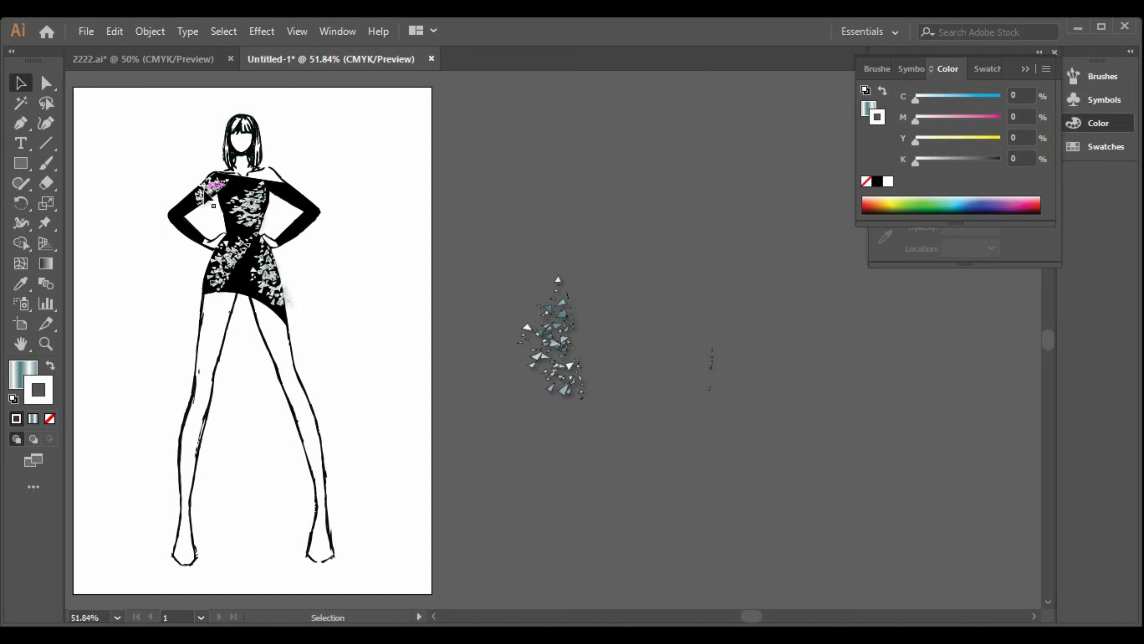
Step: Delete the shard cluster on the left-hand shoulder and upper arm
click(204, 191)
key(Delete)
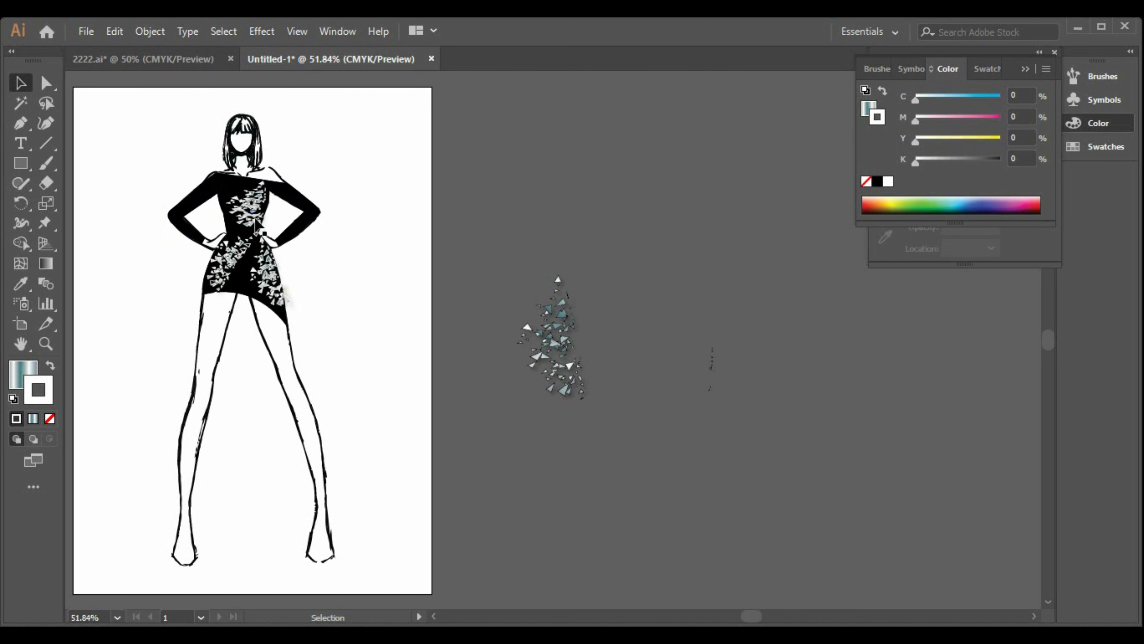
Step: Ungroup the fashion figure artwork so the dress is a separate object
click(239, 287)
click(866, 73)
click(361, 301)
right_click(264, 341)
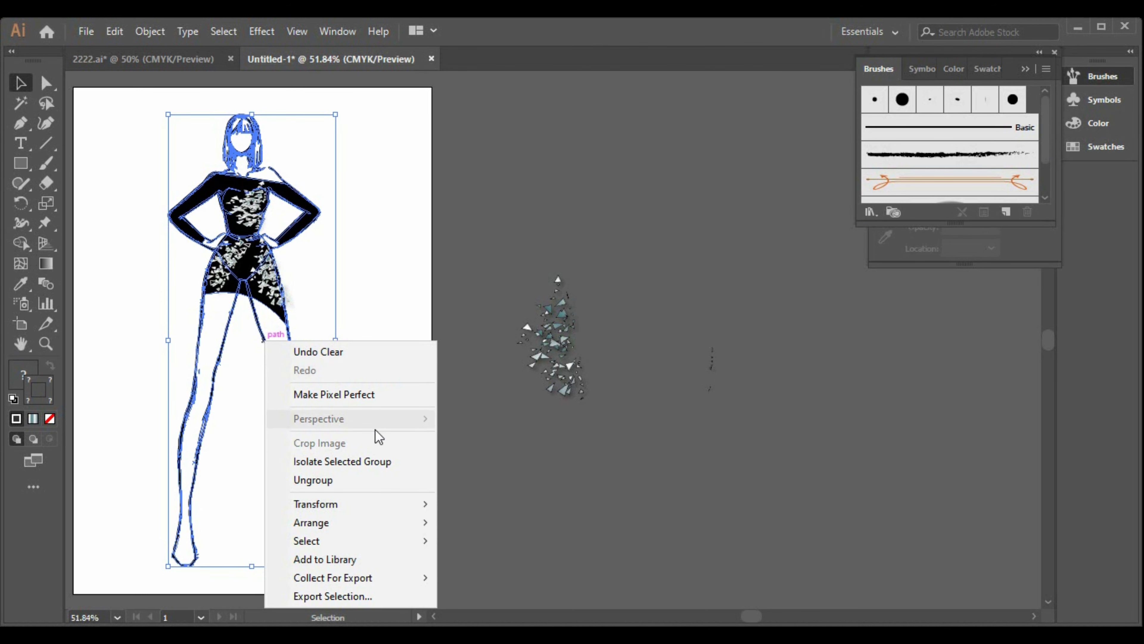
click(328, 480)
click(361, 383)
Step: Try an outlined double-arrow brush from the Arrows_Special library on the dress outline
click(271, 305)
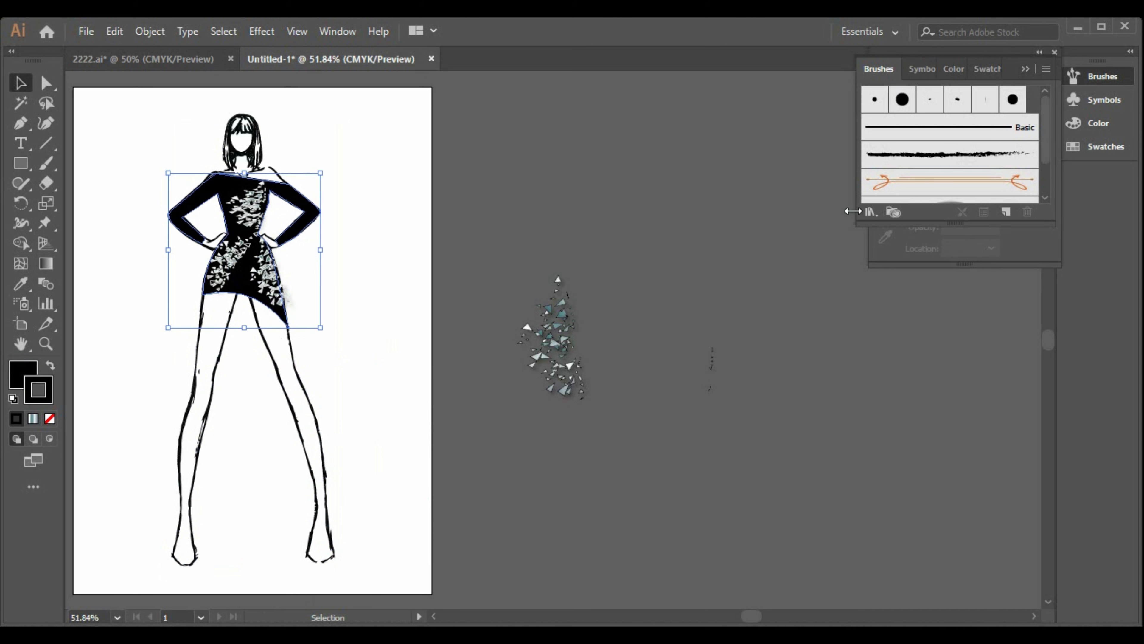
click(870, 211)
mouse_move(933, 261)
click(810, 273)
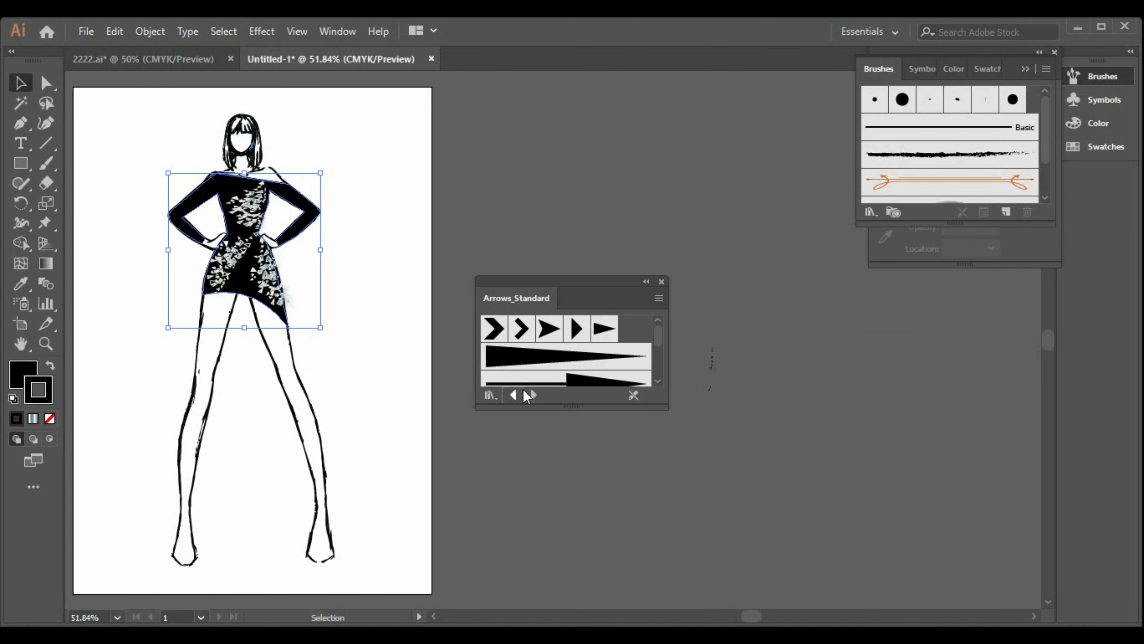
click(533, 395)
drag(600, 409, 600, 593)
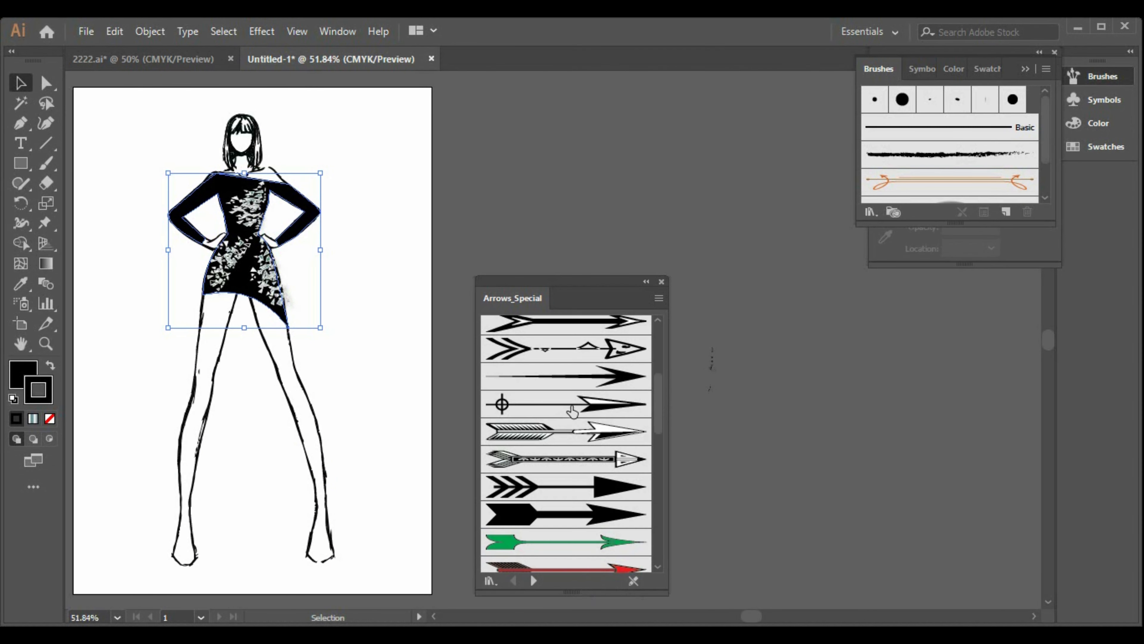
scroll(576, 410, down, 3)
click(581, 397)
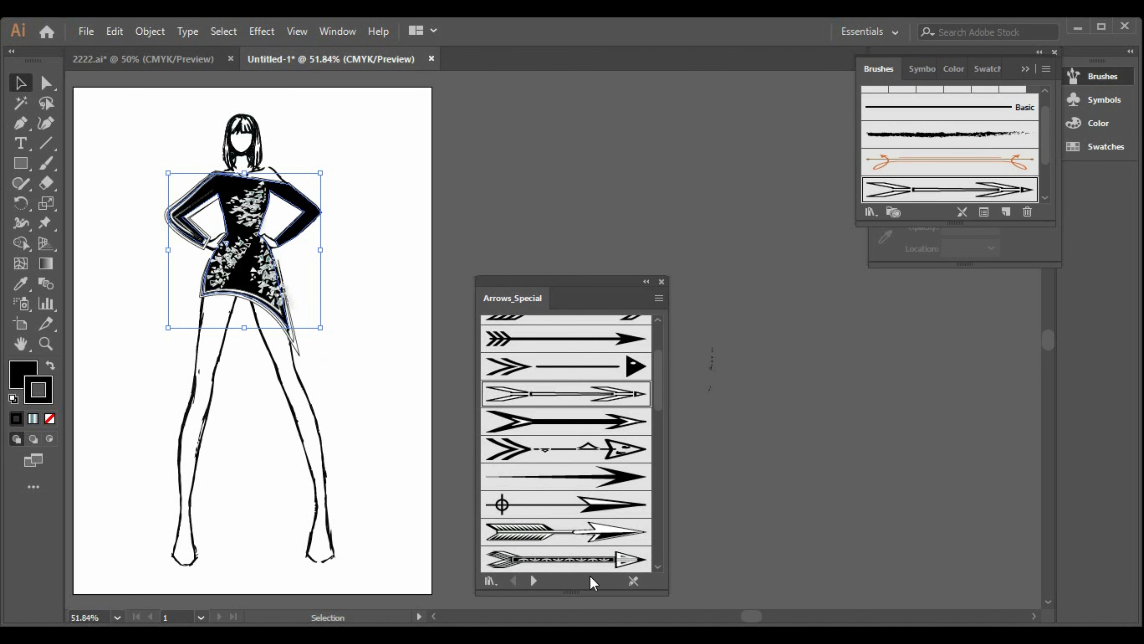
Step: Try Text Divider 18 on the dress outline, then settle on the first brush of the Decorative_Text Dividers library
click(490, 580)
mouse_move(585, 462)
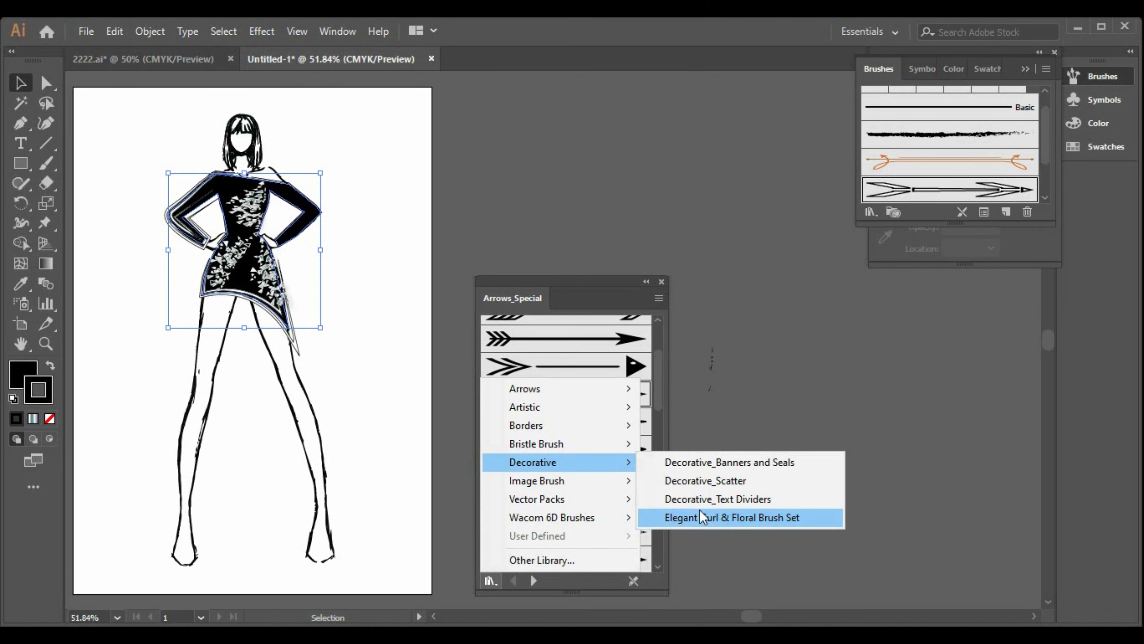
click(703, 498)
click(588, 329)
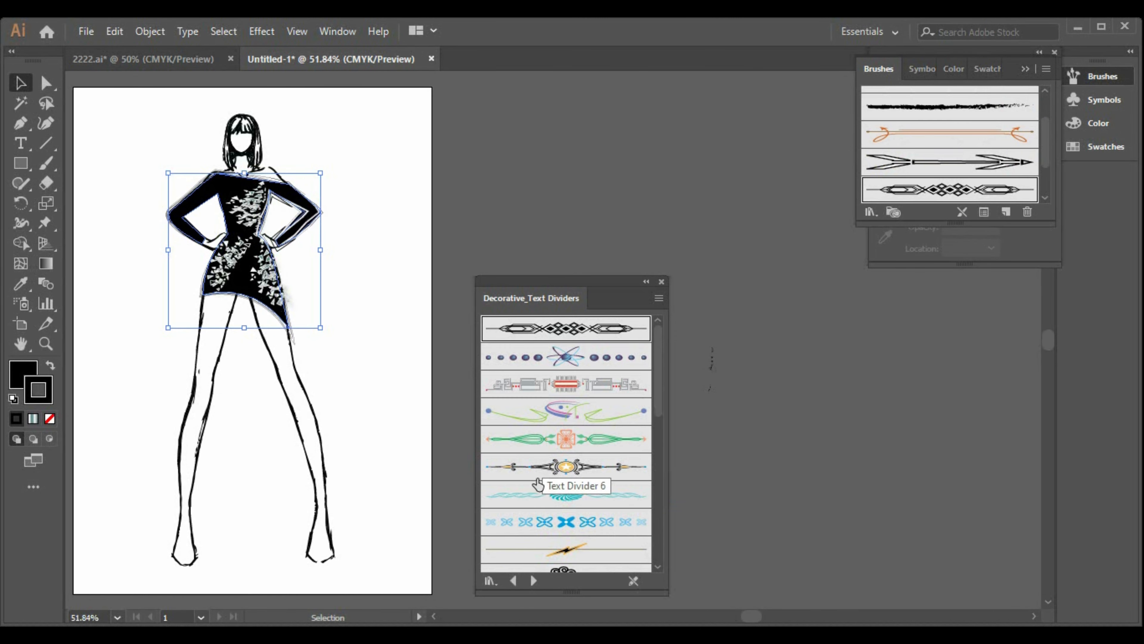
scroll(545, 487, down, 3)
click(545, 498)
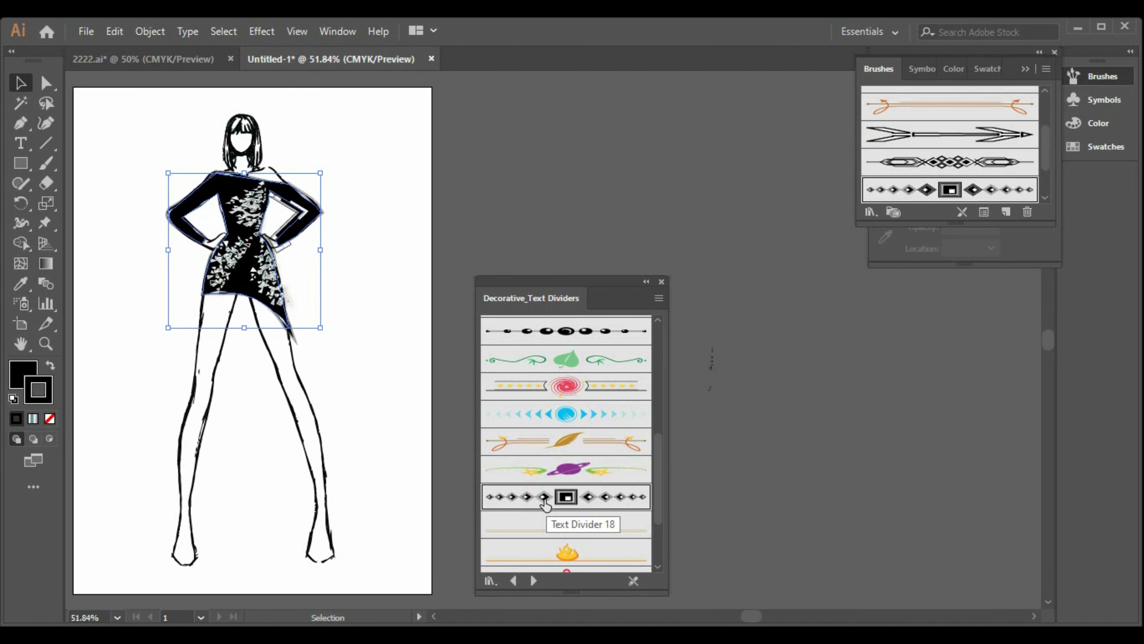
scroll(518, 409, up, 5)
click(563, 327)
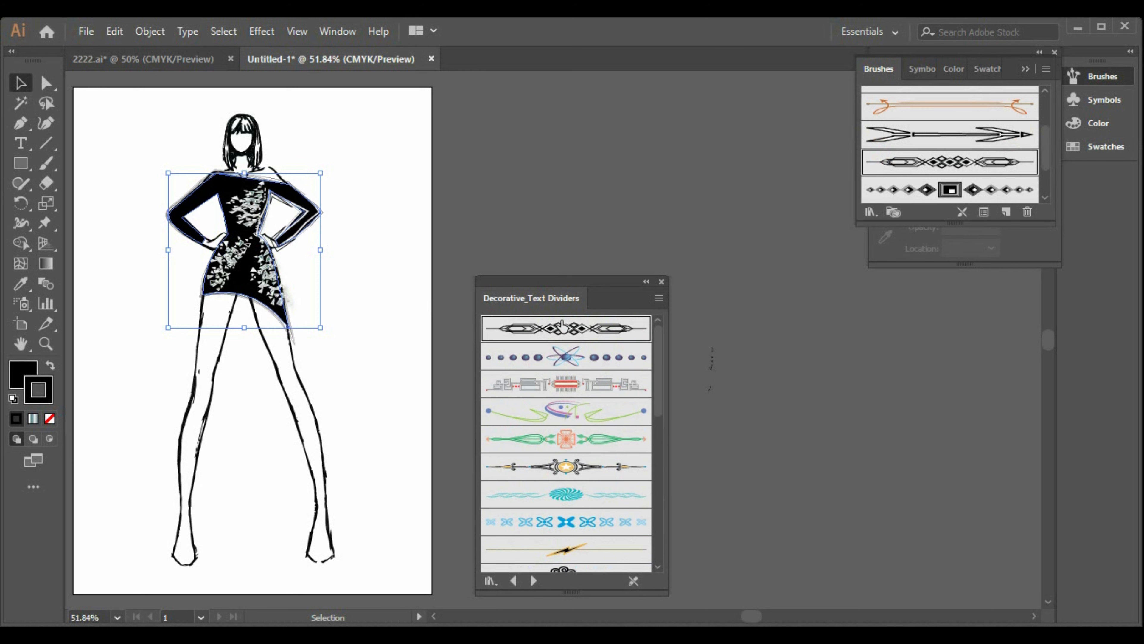
click(661, 282)
Step: Set the dress outline's stroke weight to 0.75 pt
click(337, 31)
scroll(450, 598, down, 3)
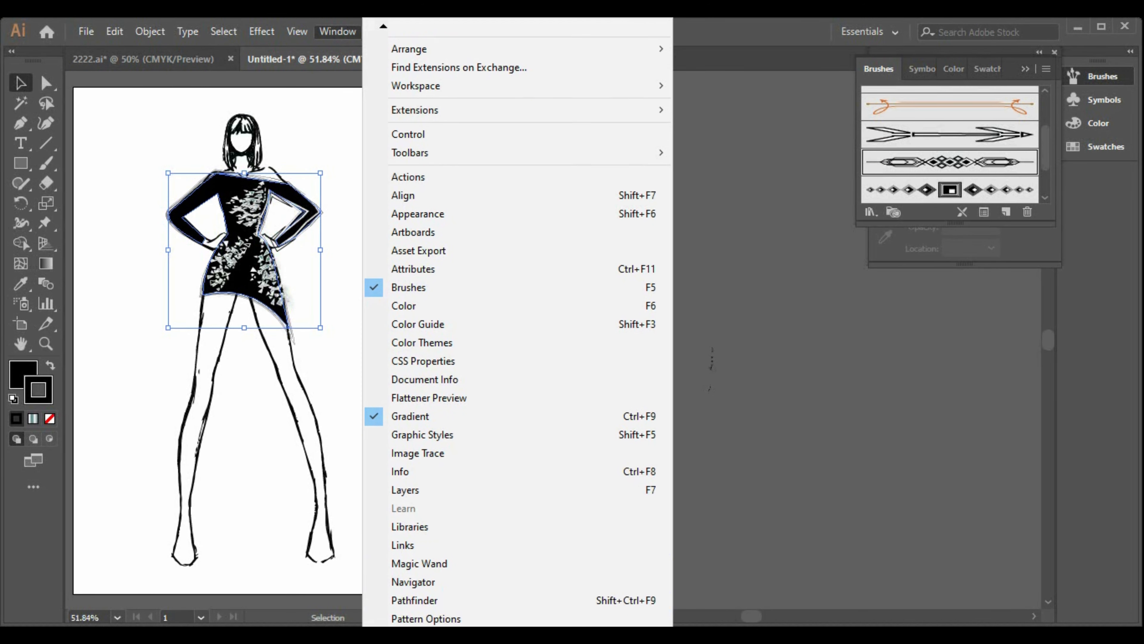
scroll(428, 604, down, 3)
click(408, 614)
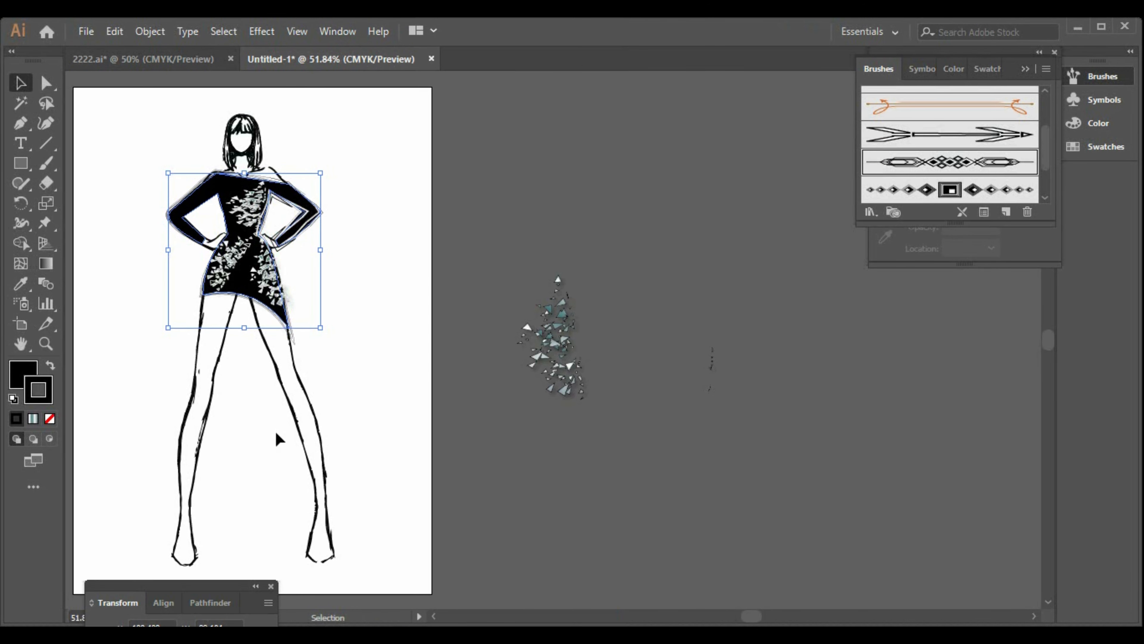
click(270, 587)
click(349, 31)
click(459, 546)
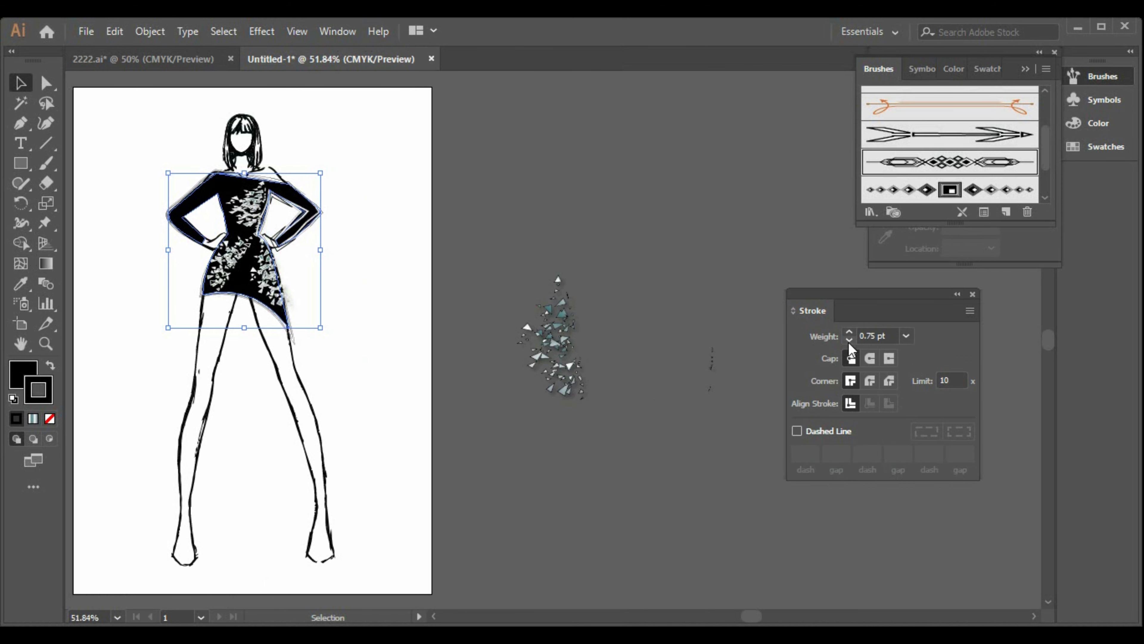
click(683, 420)
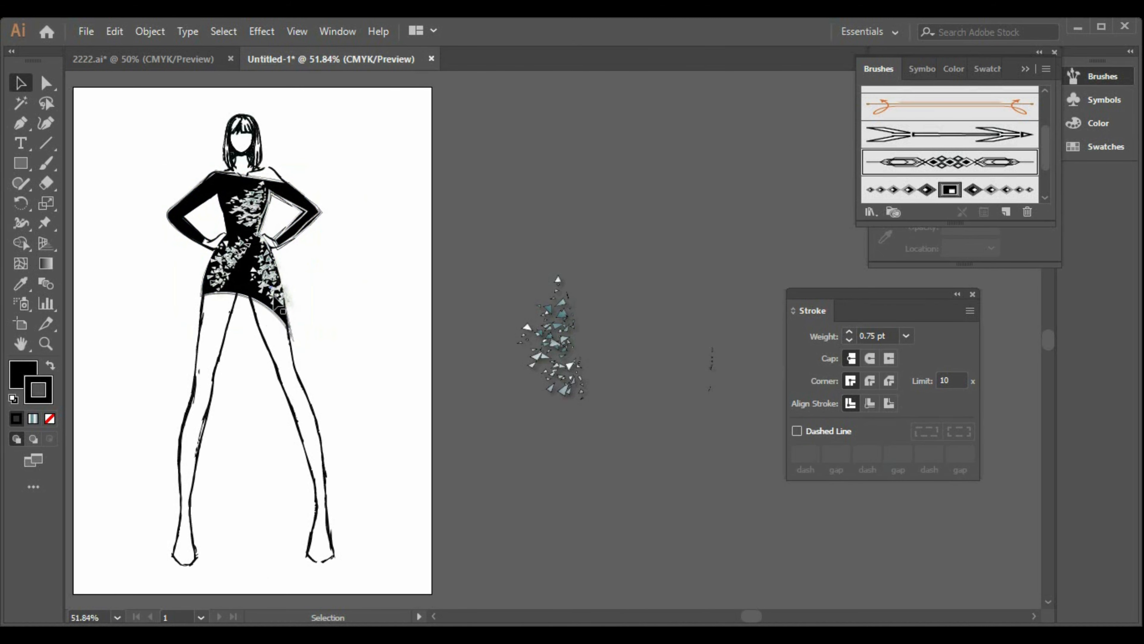
click(972, 295)
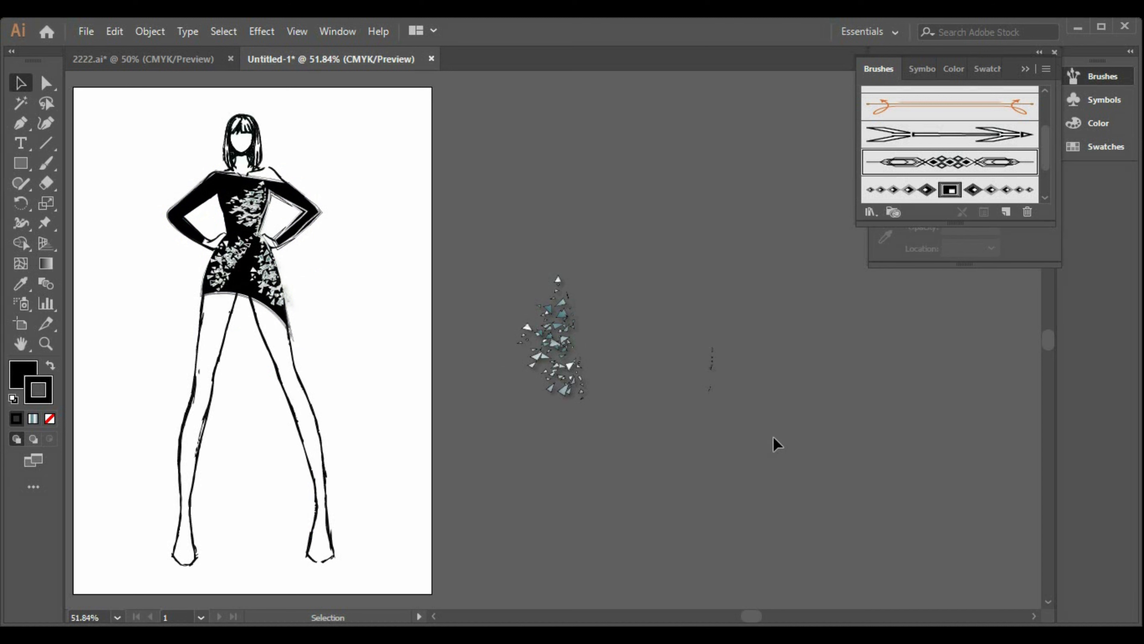
Step: Open the Earthtones gradient swatch library
click(261, 280)
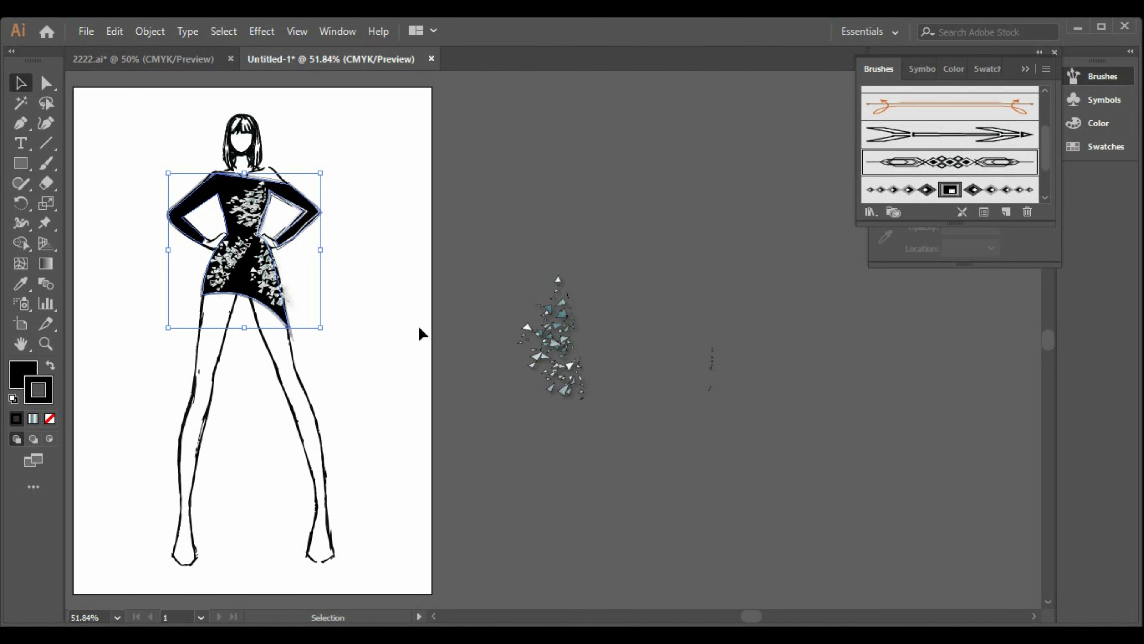
click(272, 291)
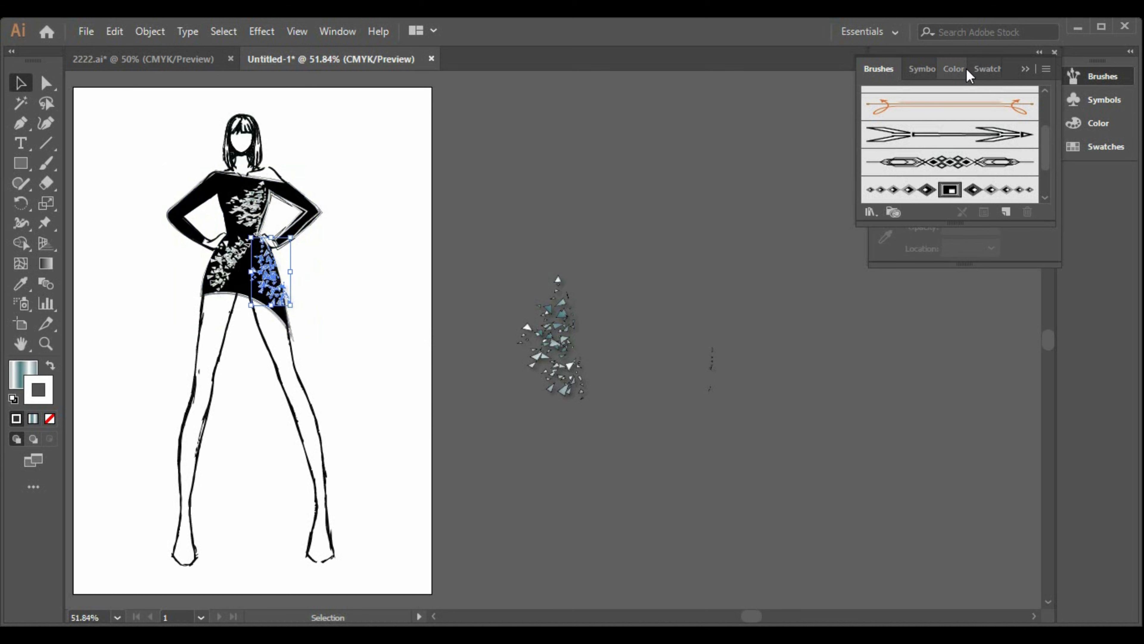
click(986, 69)
click(871, 212)
mouse_move(973, 351)
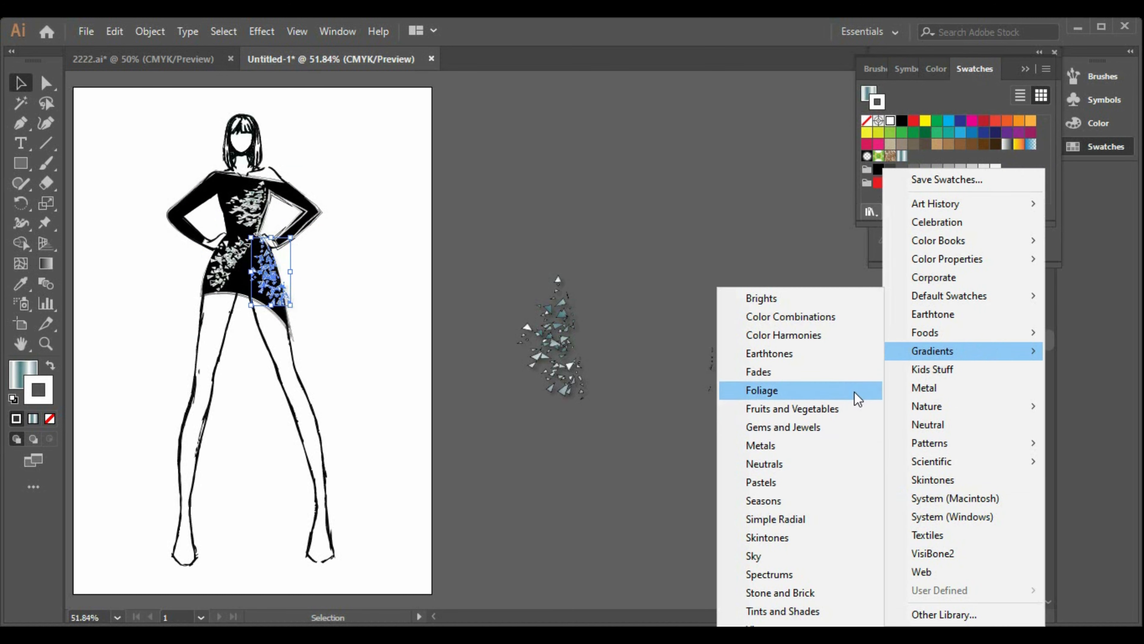
click(807, 354)
click(718, 390)
click(697, 389)
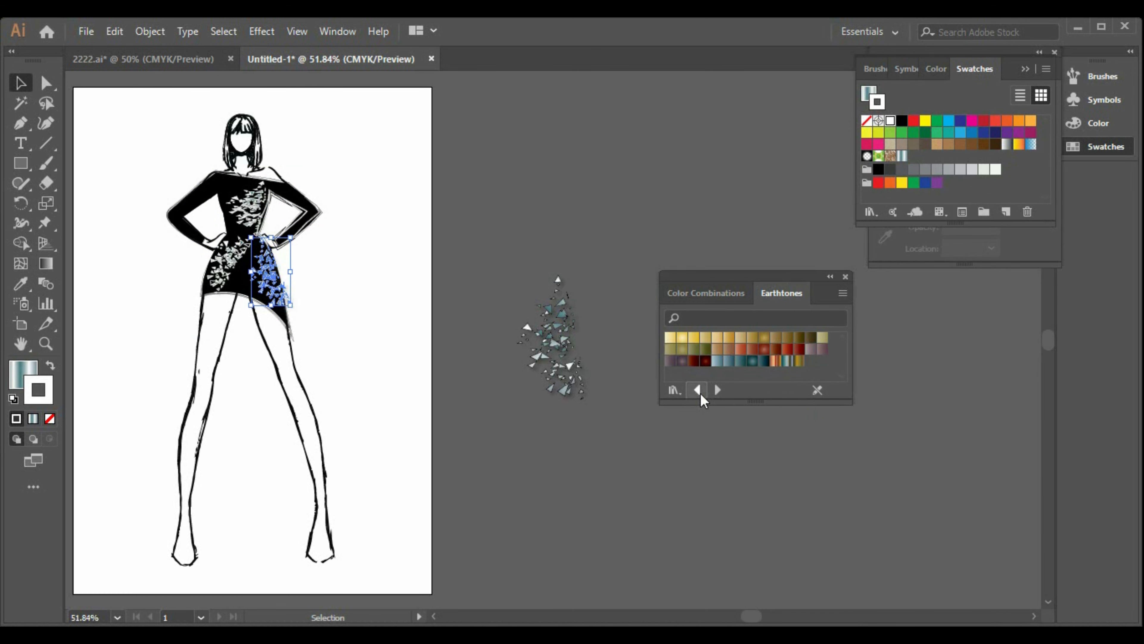
Step: Browse the gradient libraries to Metals and apply its blue metallic gradient to the dress's stroke
click(717, 390)
click(718, 389)
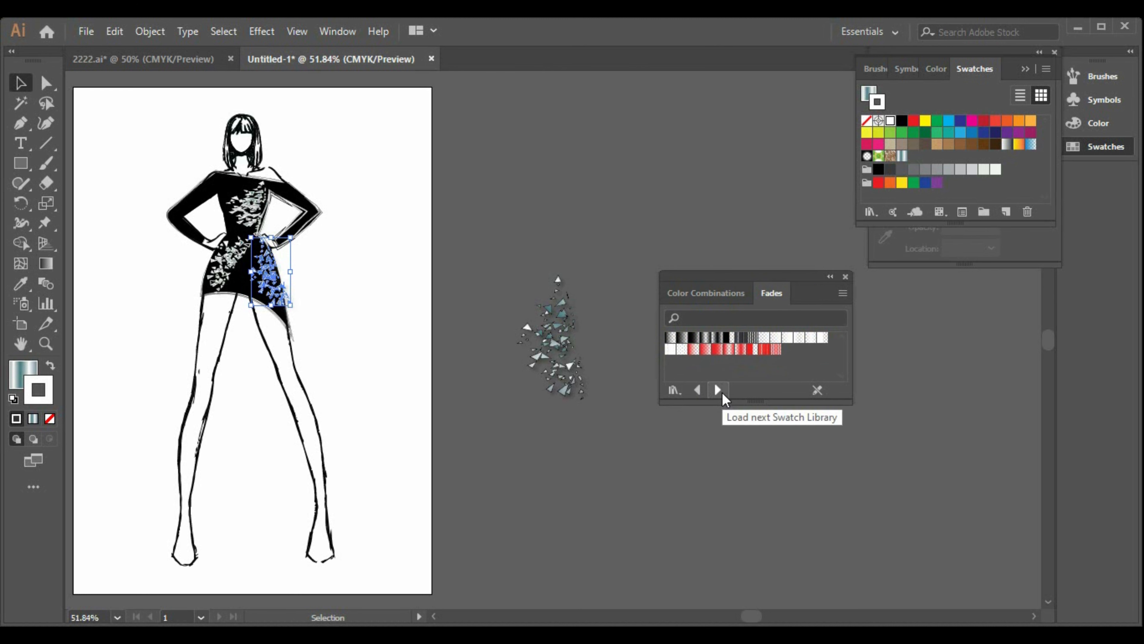
click(718, 389)
click(718, 390)
click(697, 389)
click(717, 389)
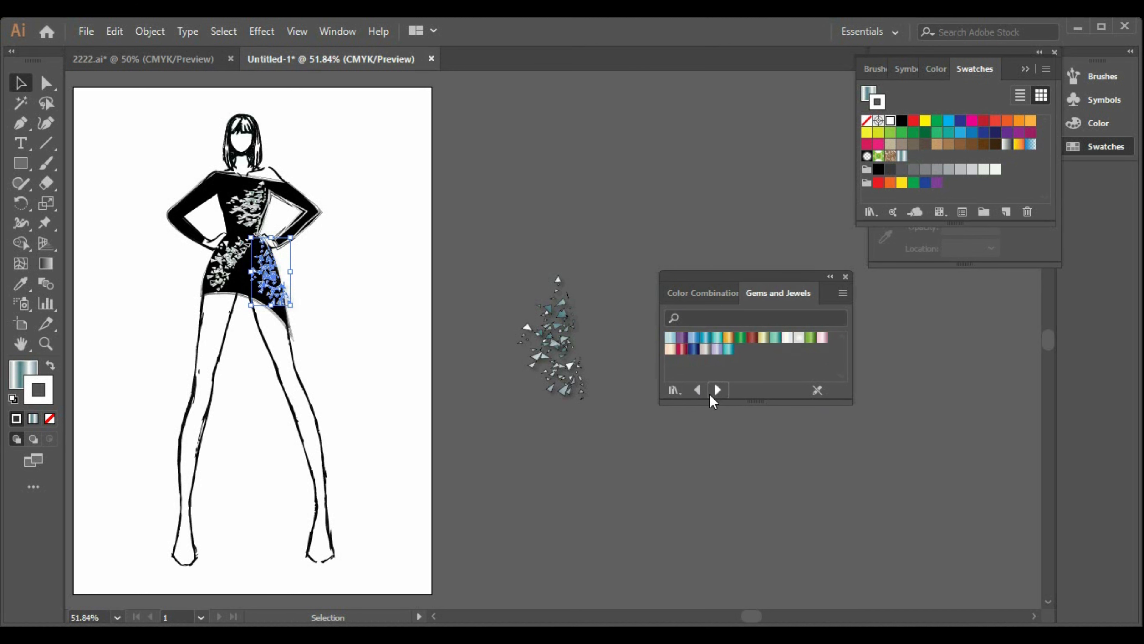
click(232, 184)
click(740, 345)
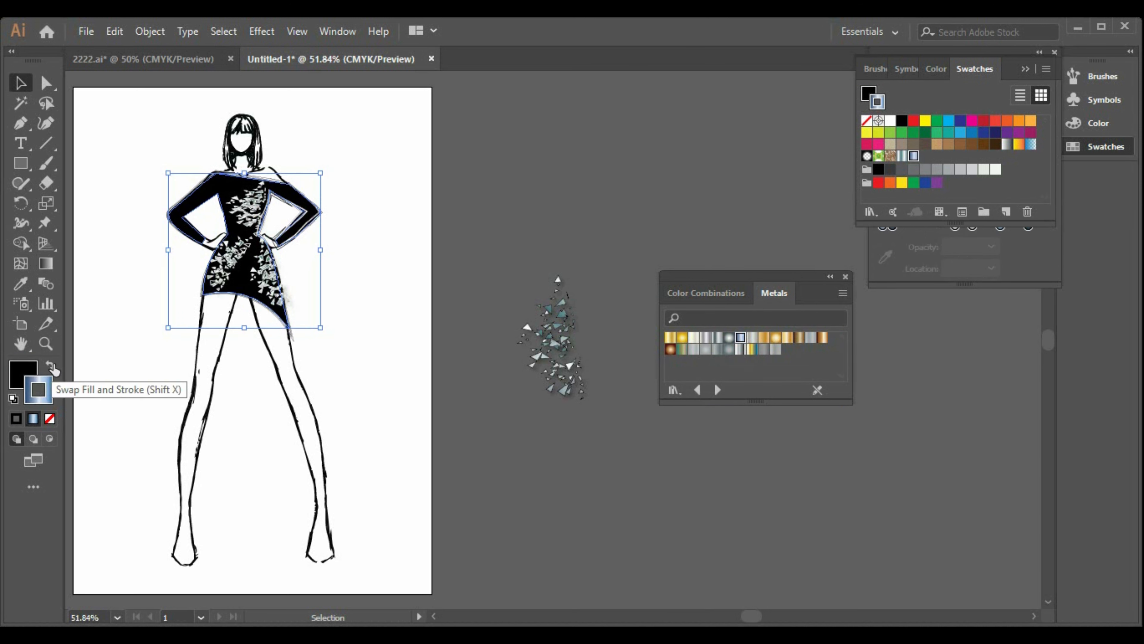
Step: Swap the dress's fill and stroke, and try a pale cream gradient from the Metals library as its fill
click(50, 366)
click(30, 376)
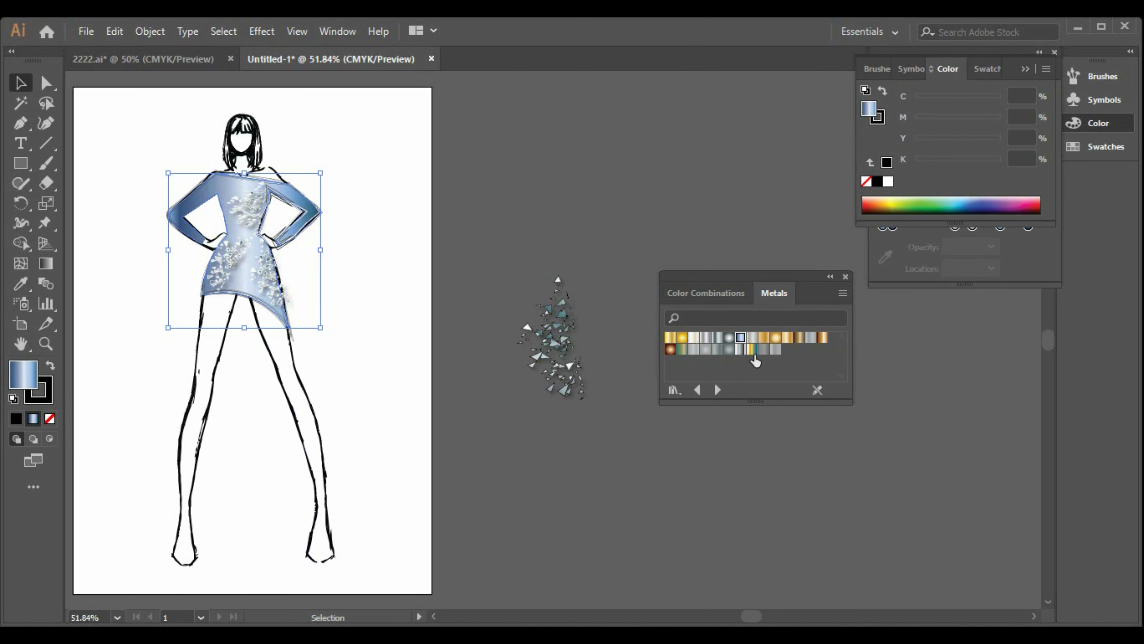
click(720, 339)
click(696, 340)
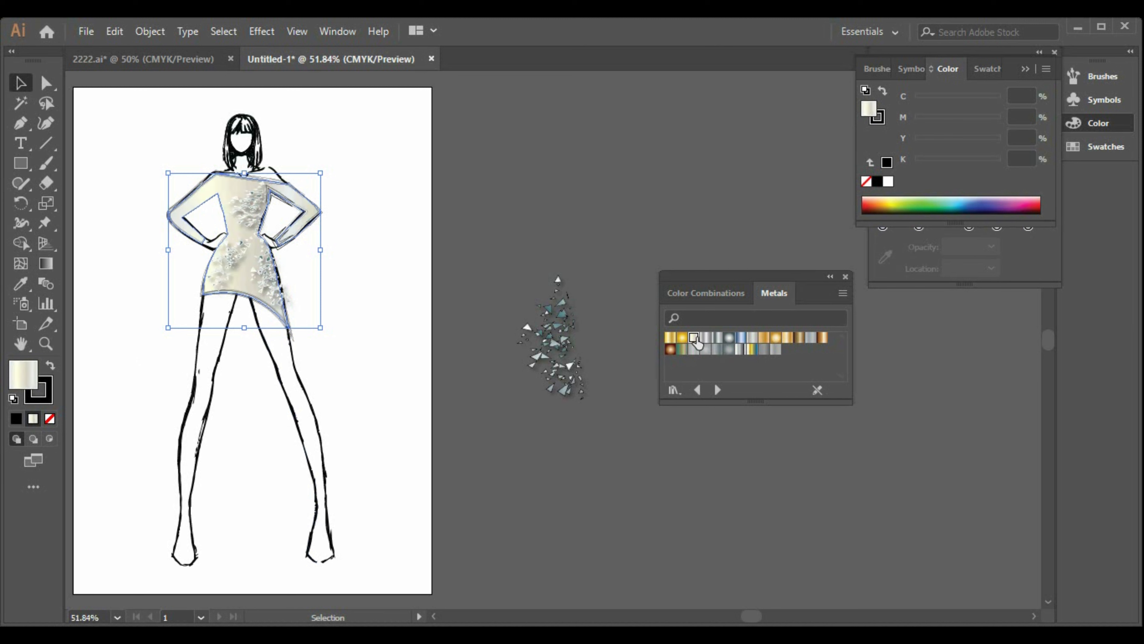
Step: Try the Pearl gradient and the neighbouring iridescent white gradient from the Gems and Jewels library as the dress fill
click(697, 390)
click(798, 339)
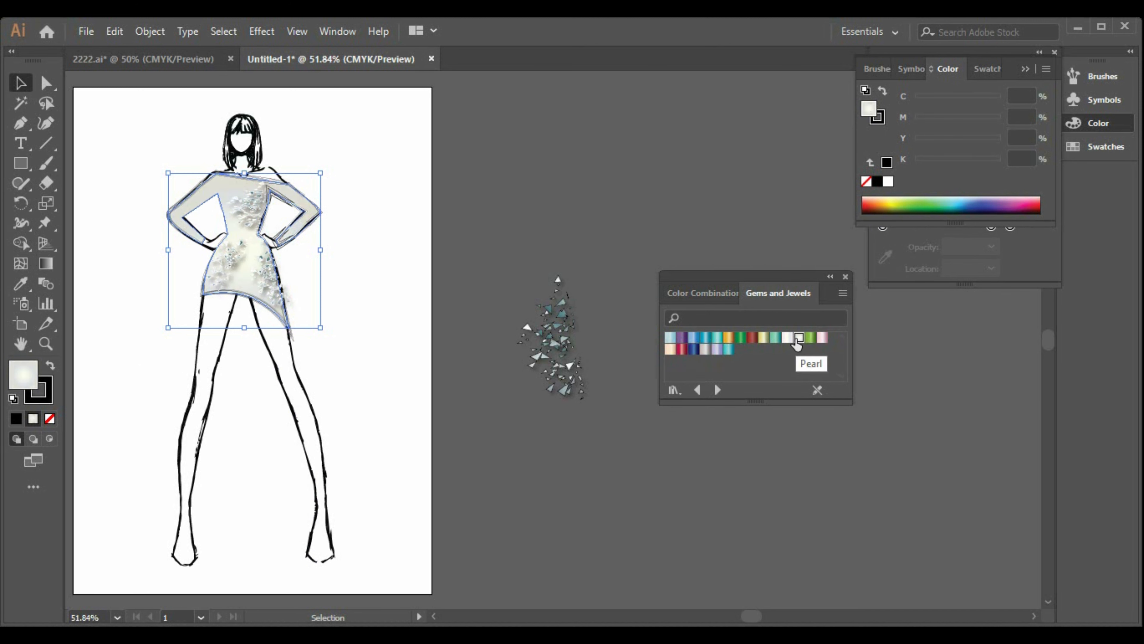
click(789, 341)
click(788, 342)
click(559, 440)
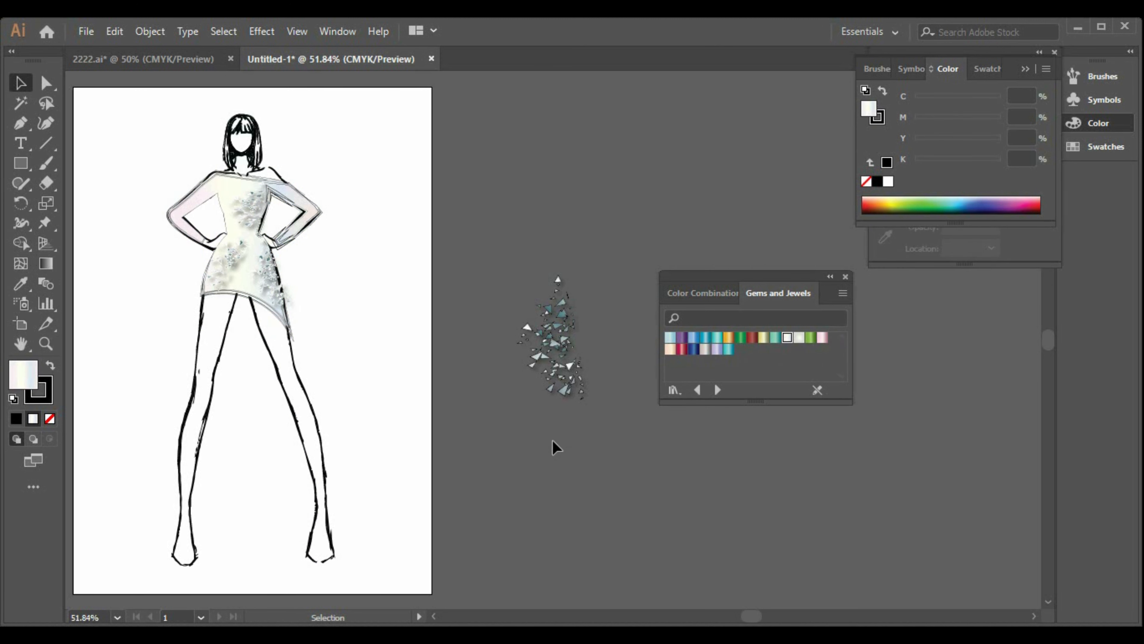
Step: Change the strokes of the bodice cluster and both skirt shard clusters to black
click(268, 273)
click(44, 397)
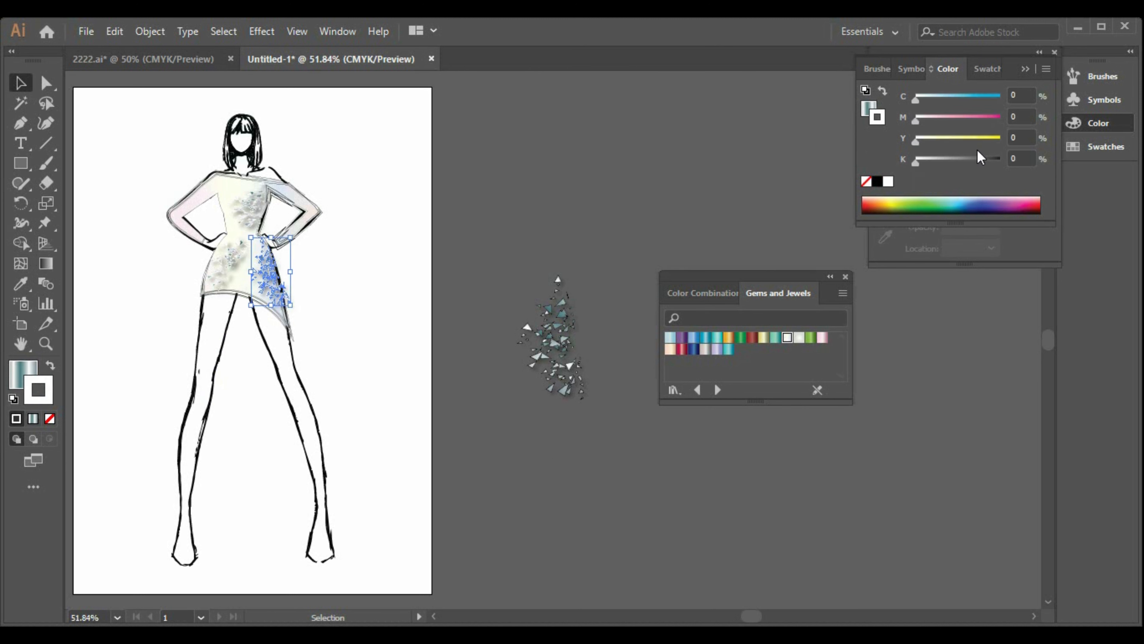
click(877, 181)
click(471, 431)
click(255, 214)
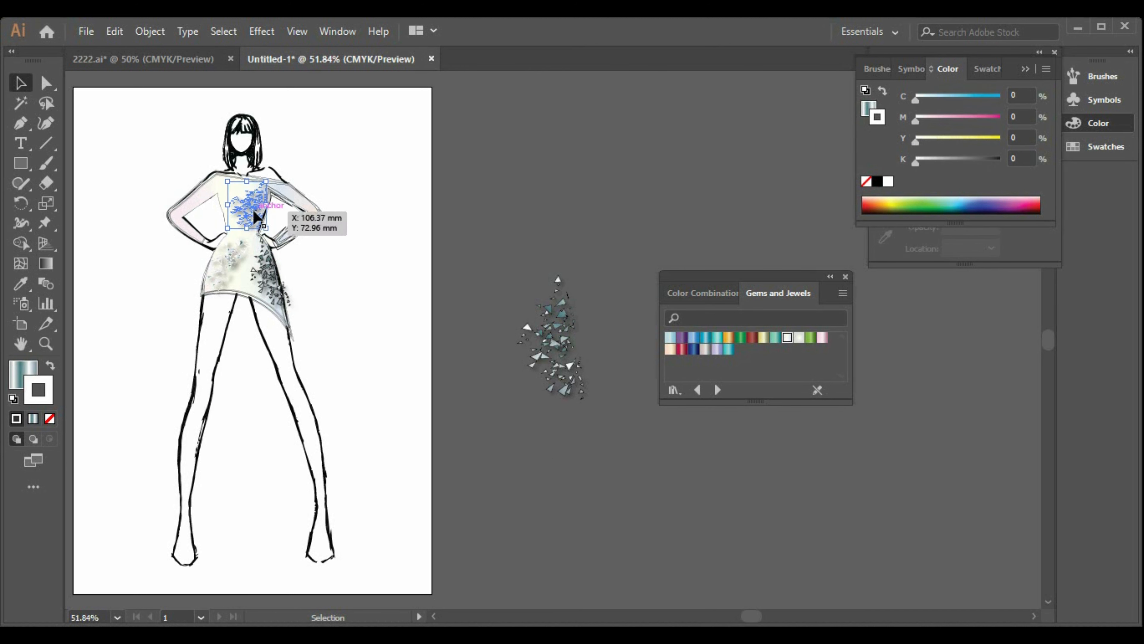
click(877, 182)
click(250, 275)
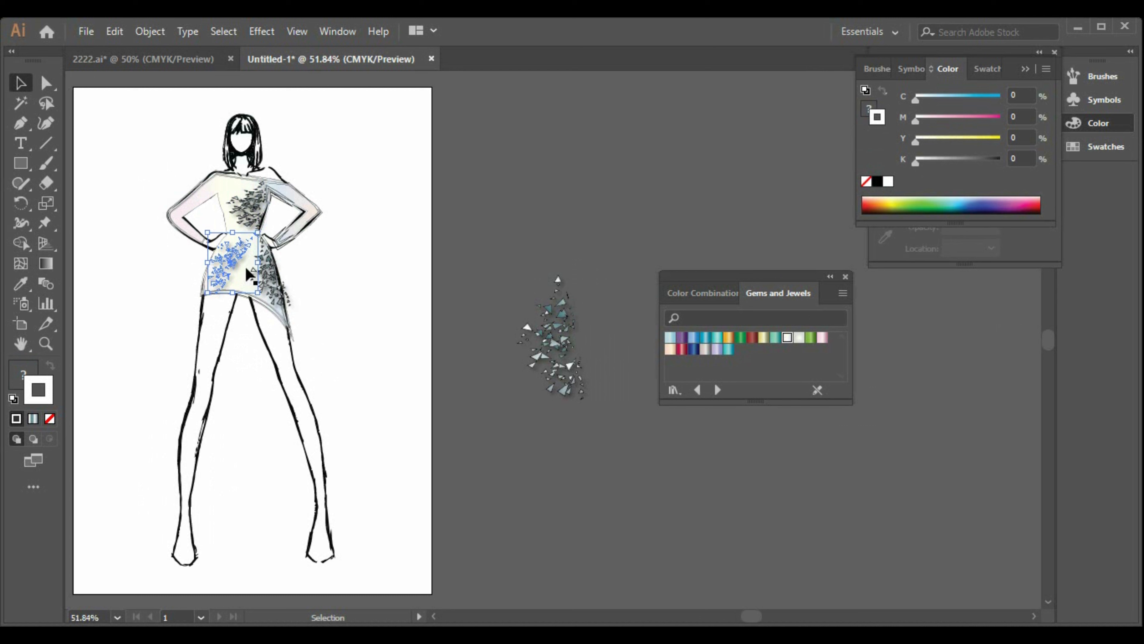
click(876, 183)
click(332, 342)
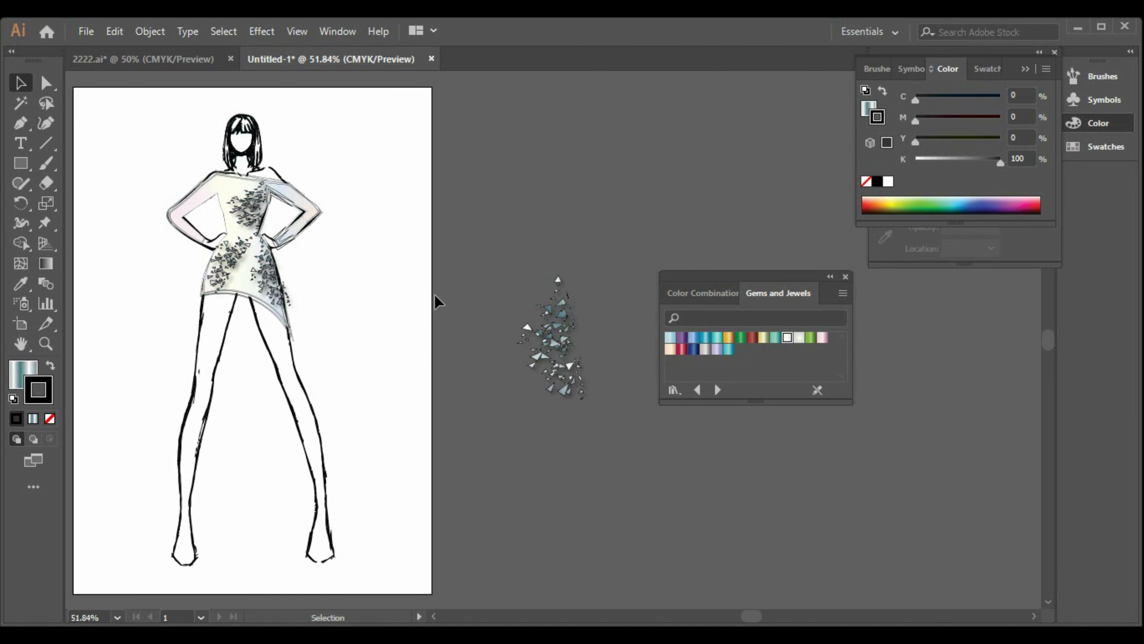
Step: Undo the black shard strokes and the gradient fills, back to the black dress with the blue metallic stroke
key(ctrl+z)
key(ctrl+z)
key(ctrl+z)
key(ctrl+z)
key(ctrl+z)
key(ctrl+z)
key(ctrl+z)
key(ctrl+z)
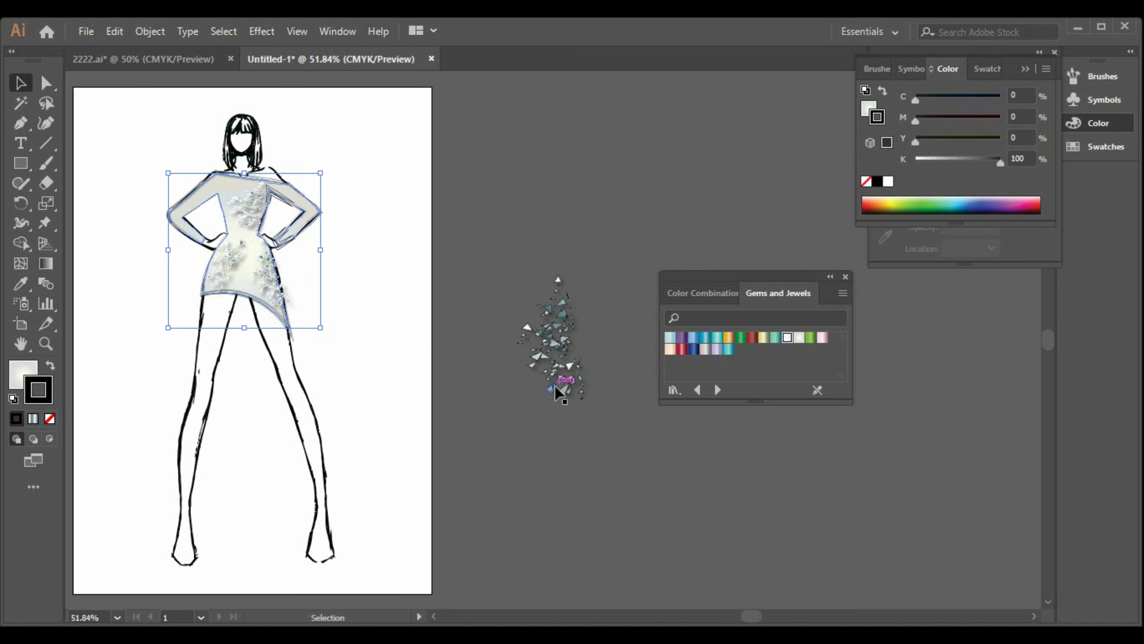
key(ctrl+z)
key(ctrl+z)
key(ctrl+z)
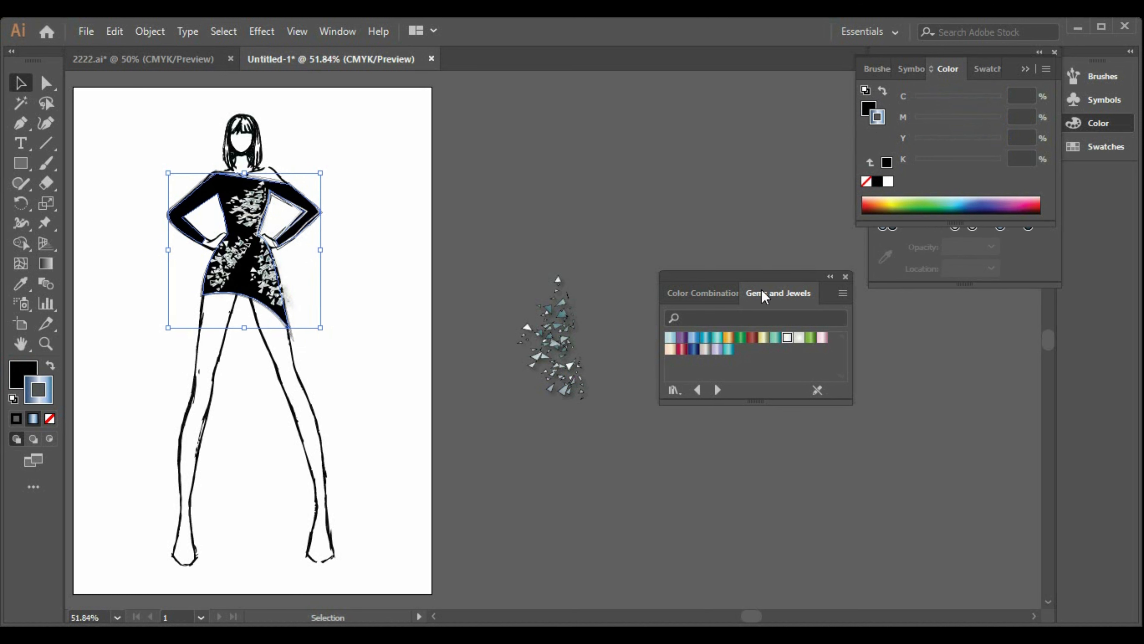
Step: Put away the gradient library and delete the spare shard cluster beside the artboard
click(830, 276)
click(776, 276)
drag(504, 270, 615, 460)
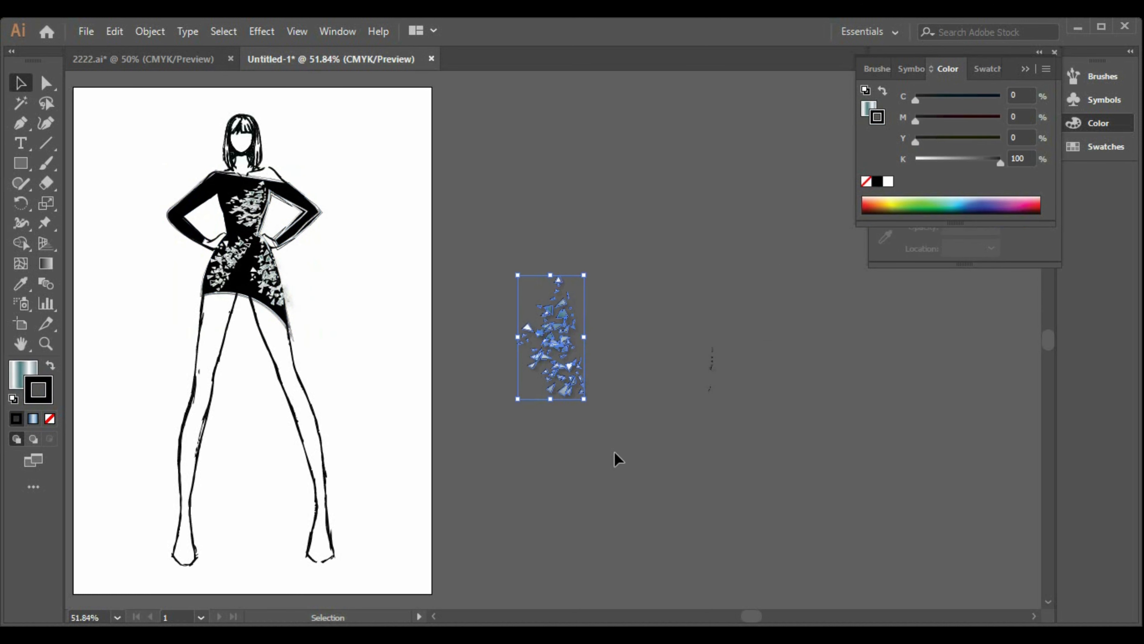
key(Delete)
Step: Change the stroke of the black dress from the metallic gradient to solid black
click(240, 208)
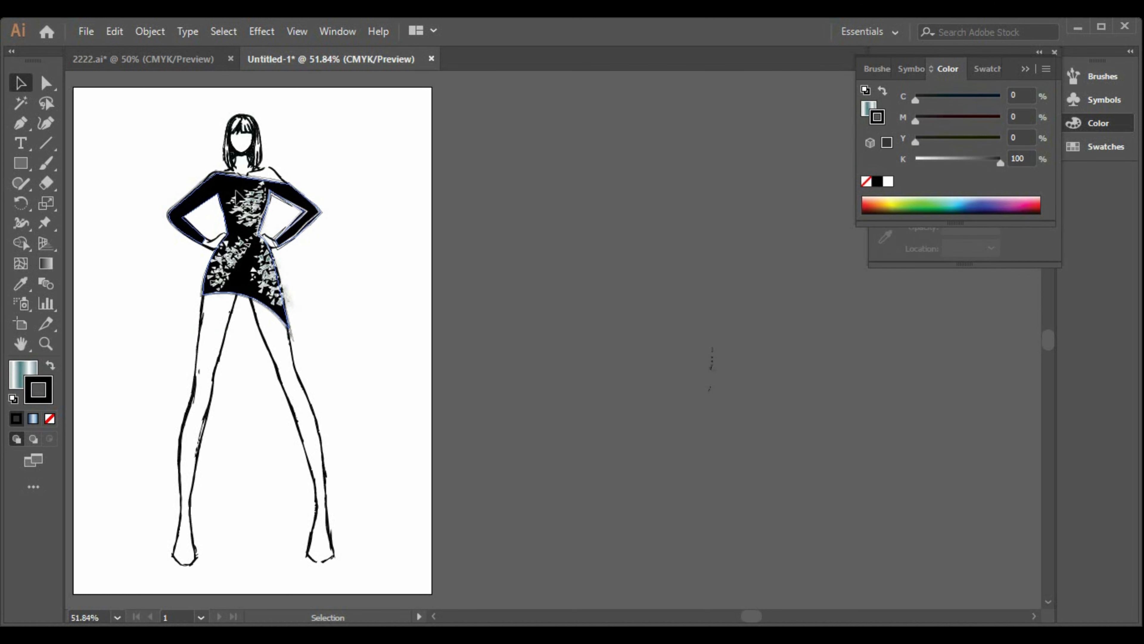
click(24, 369)
click(46, 401)
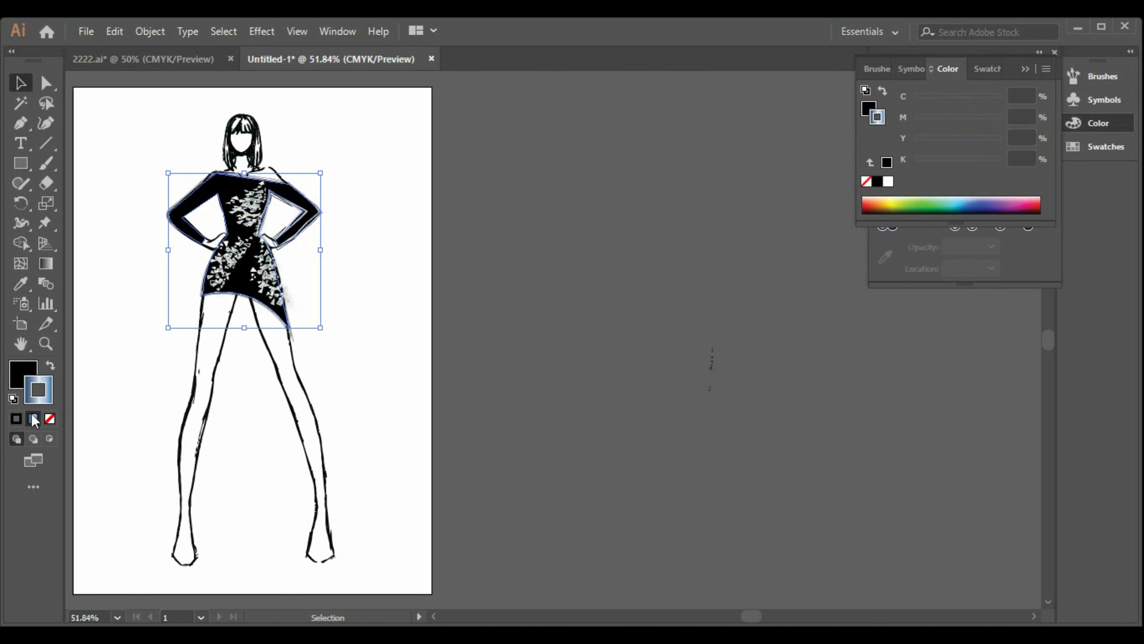
click(876, 181)
click(229, 437)
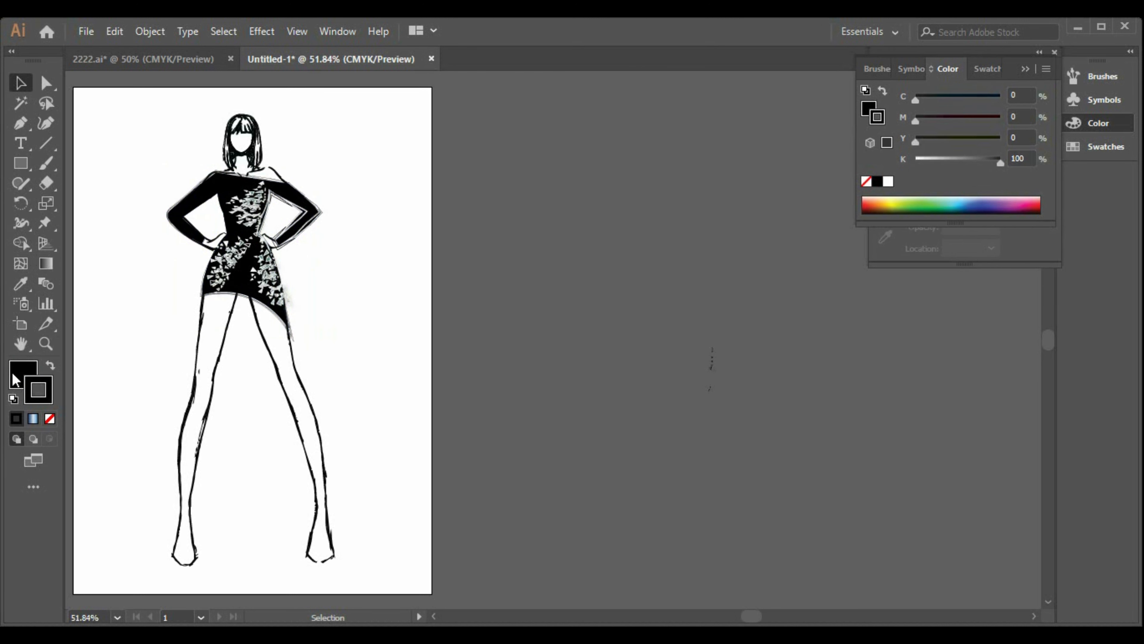
Step: Remove the fill from the dress shape, leaving only its outline and the shard clusters
click(51, 421)
click(221, 285)
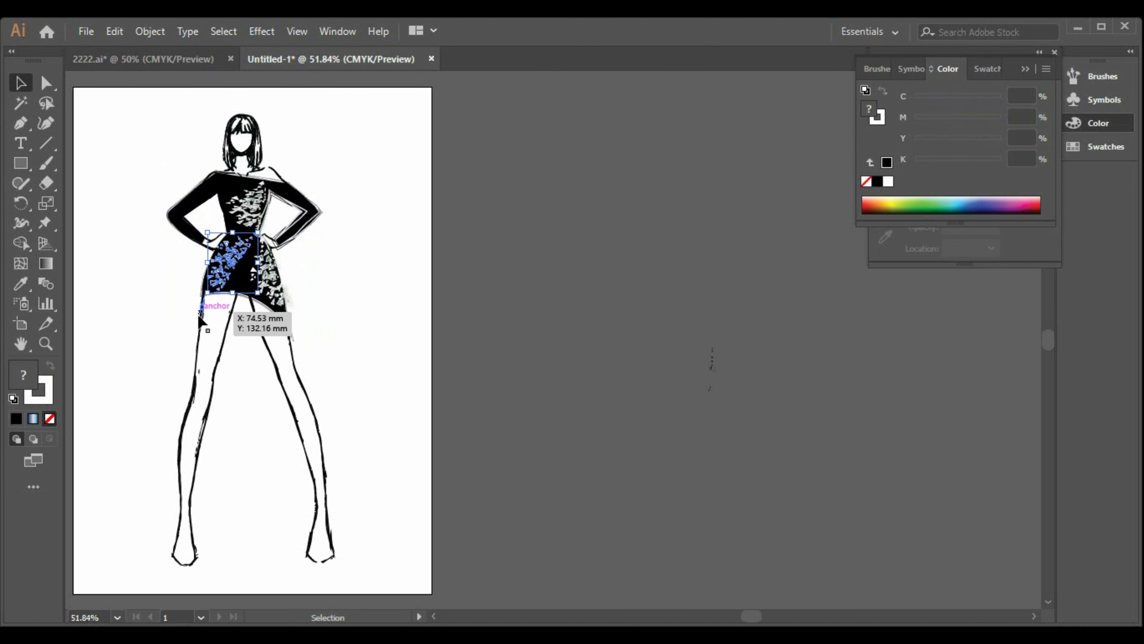
click(223, 197)
click(49, 419)
click(462, 431)
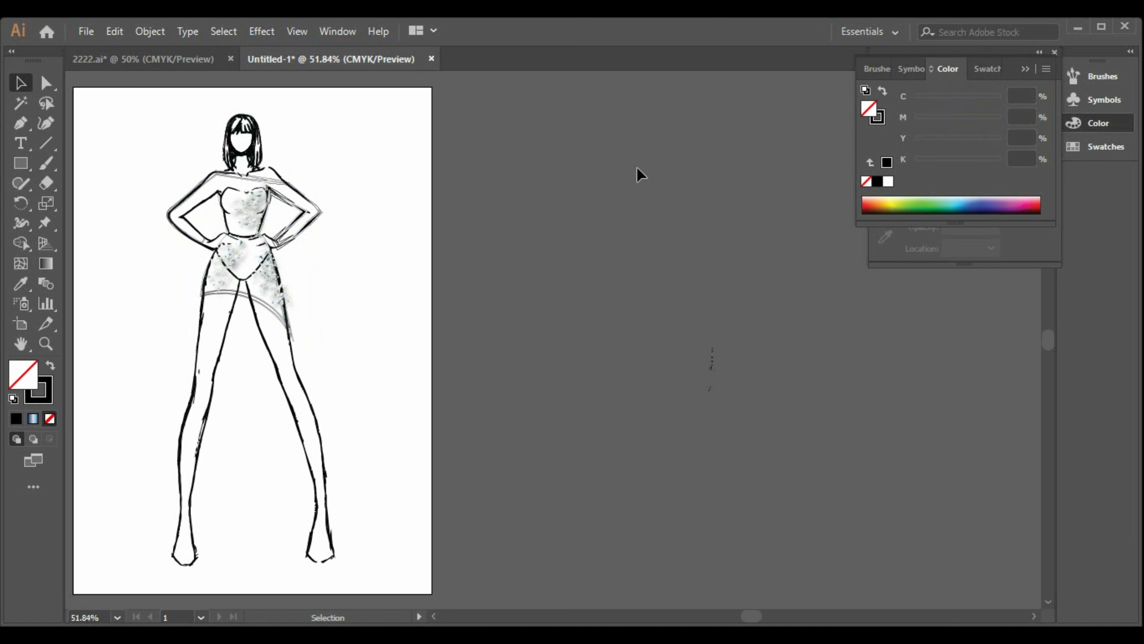
Step: Try black strokes on the bodice cluster and both skirt shard clusters
click(280, 303)
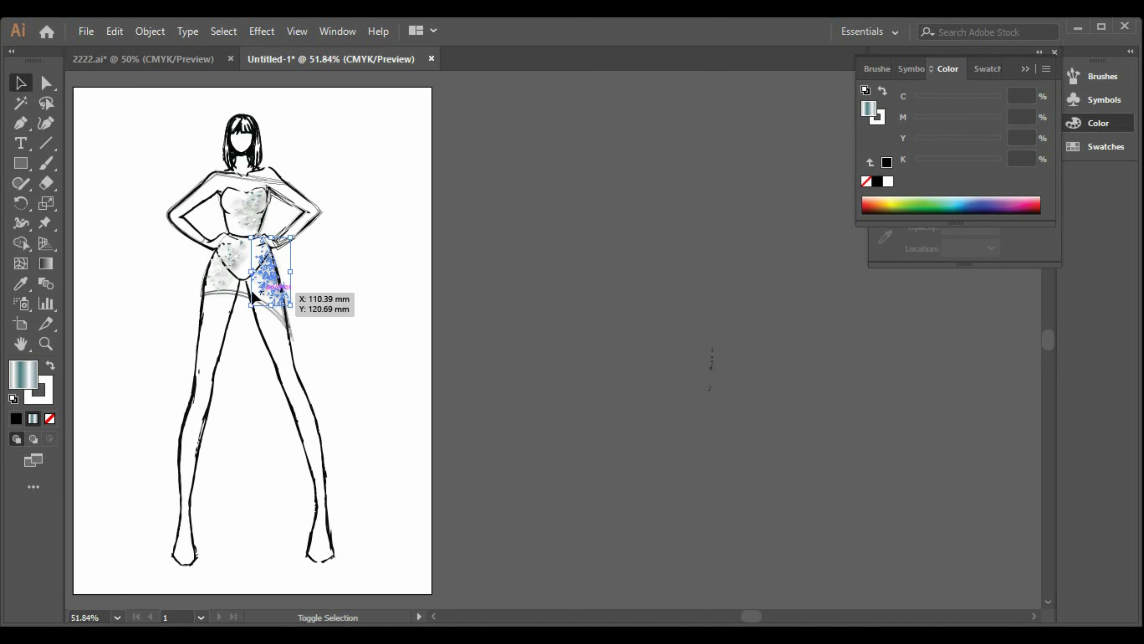
shift+click(235, 281)
shift+click(255, 212)
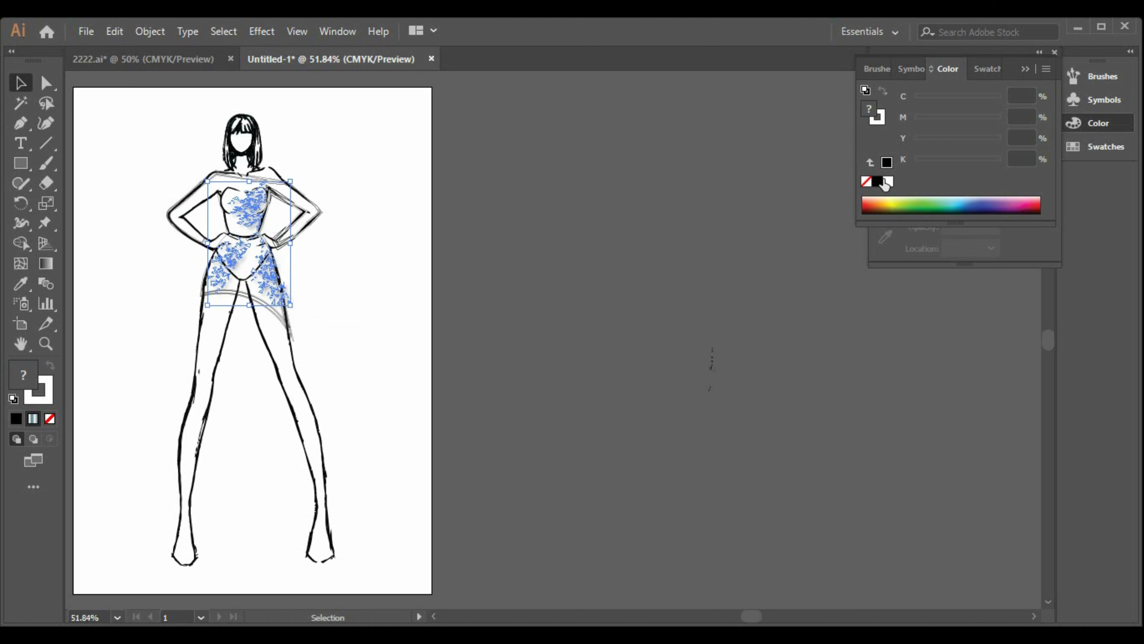
click(49, 395)
click(877, 182)
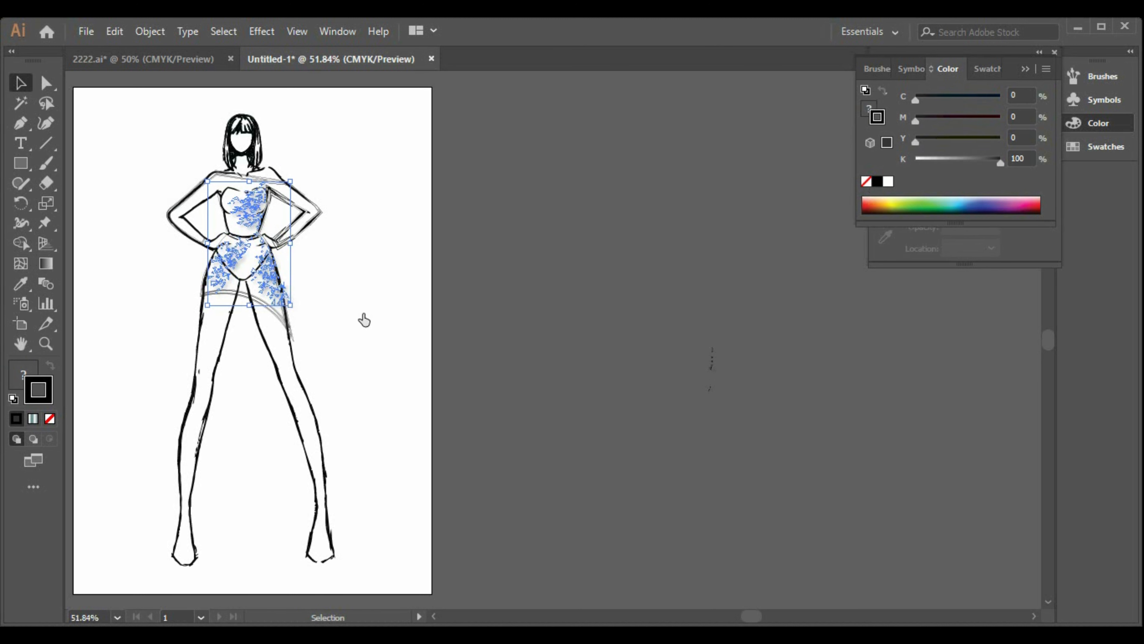
click(423, 357)
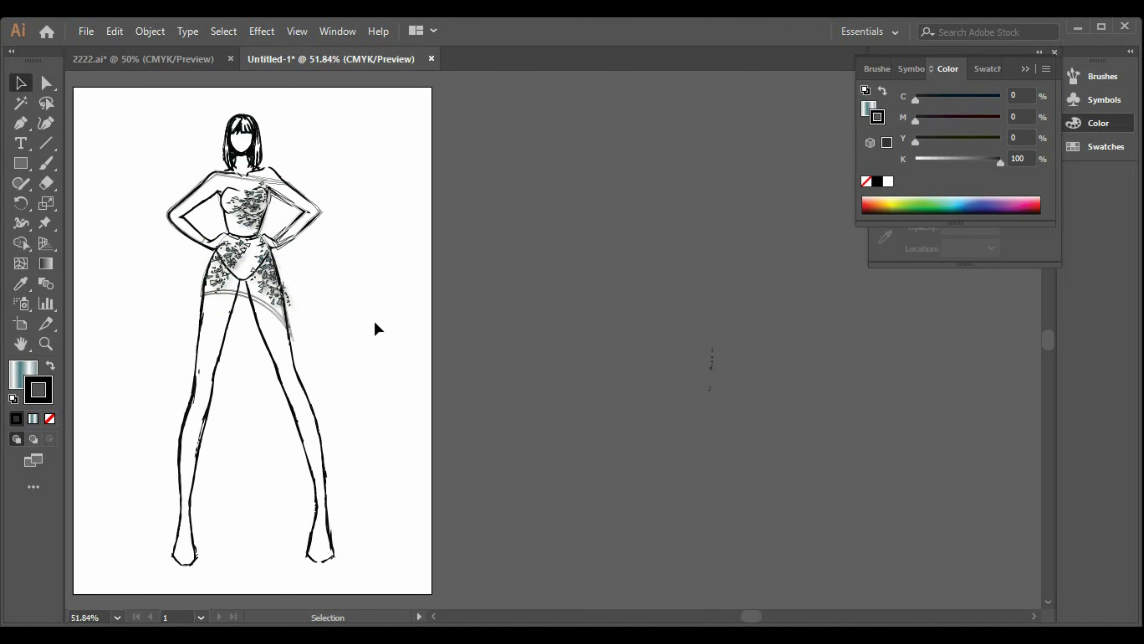
Step: Undo the black strokes on the three shard clusters
key(ctrl+z)
key(ctrl+z)
click(445, 332)
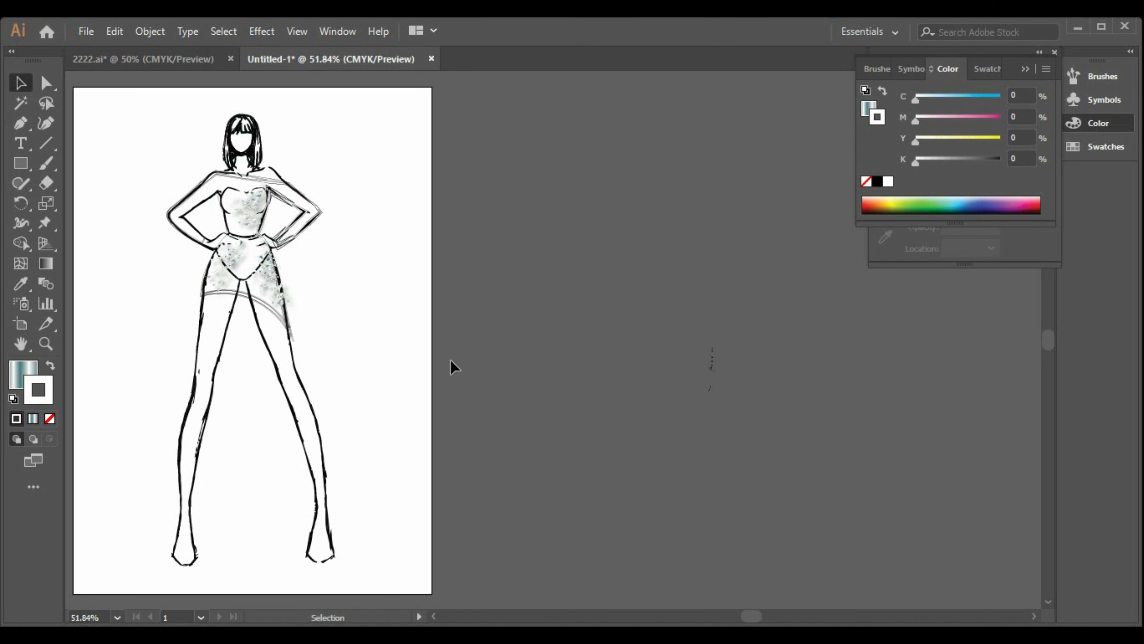
Step: Fill the unfilled dress shape with the very pale blue E7F1F7
click(255, 304)
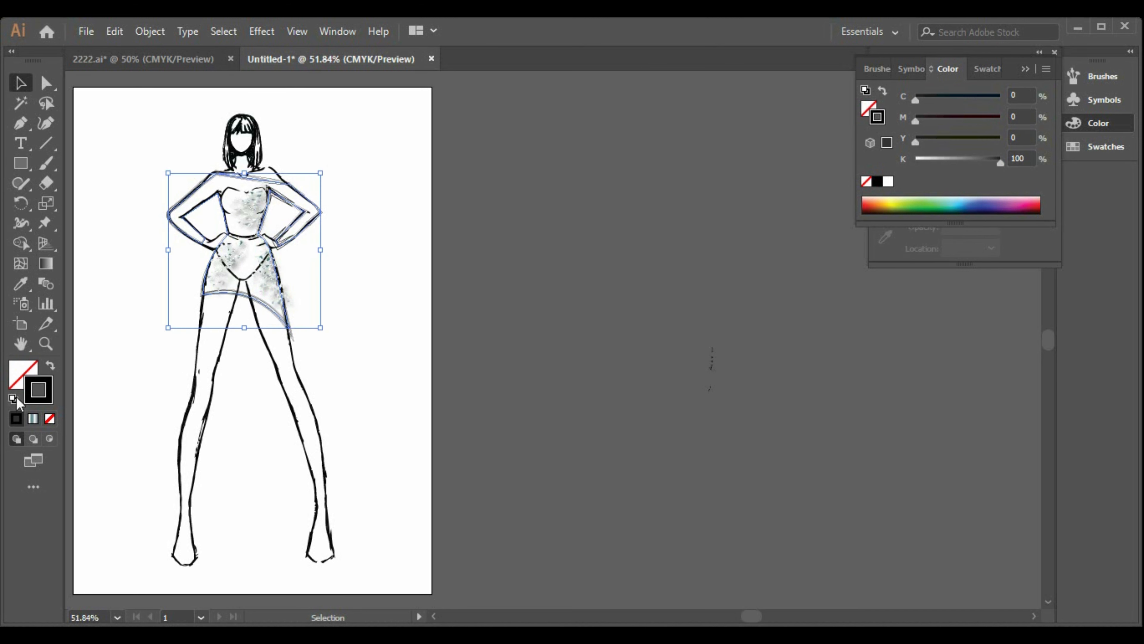
click(25, 382)
double_click(26, 373)
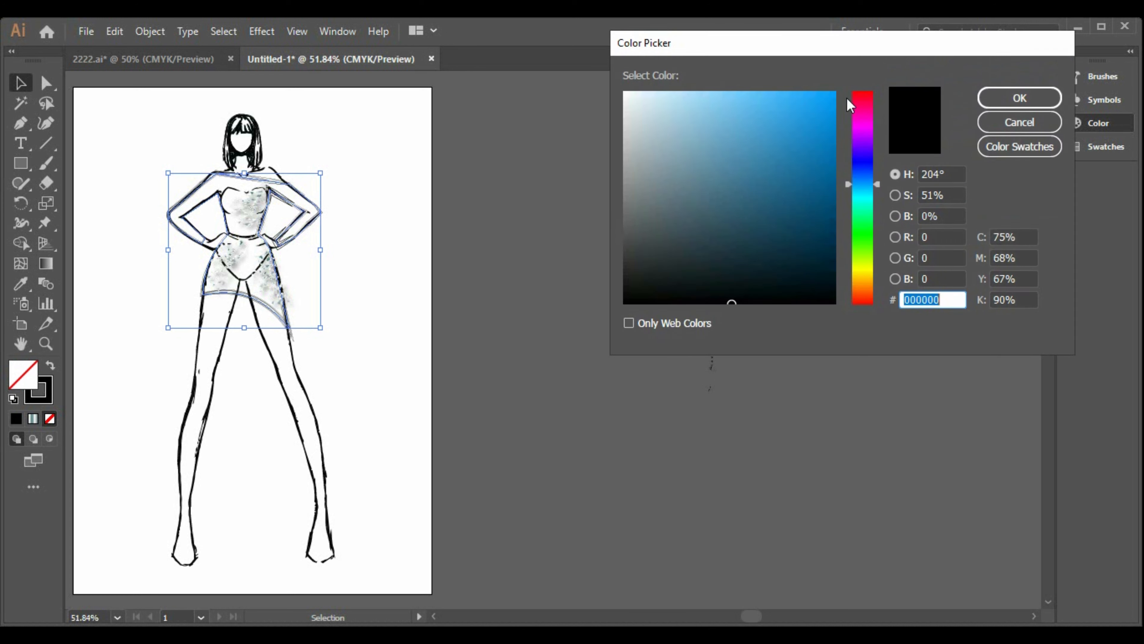
click(644, 112)
click(638, 97)
key(Return)
click(528, 354)
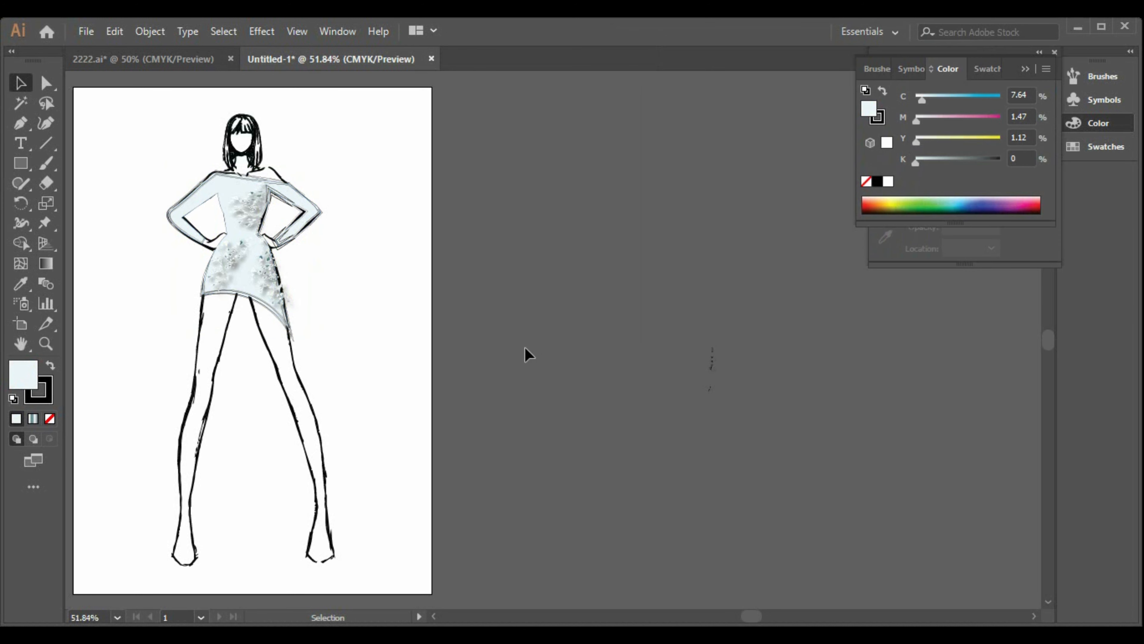
Step: With nothing selected, set the current fill colour to pure white in the Color Picker
double_click(23, 377)
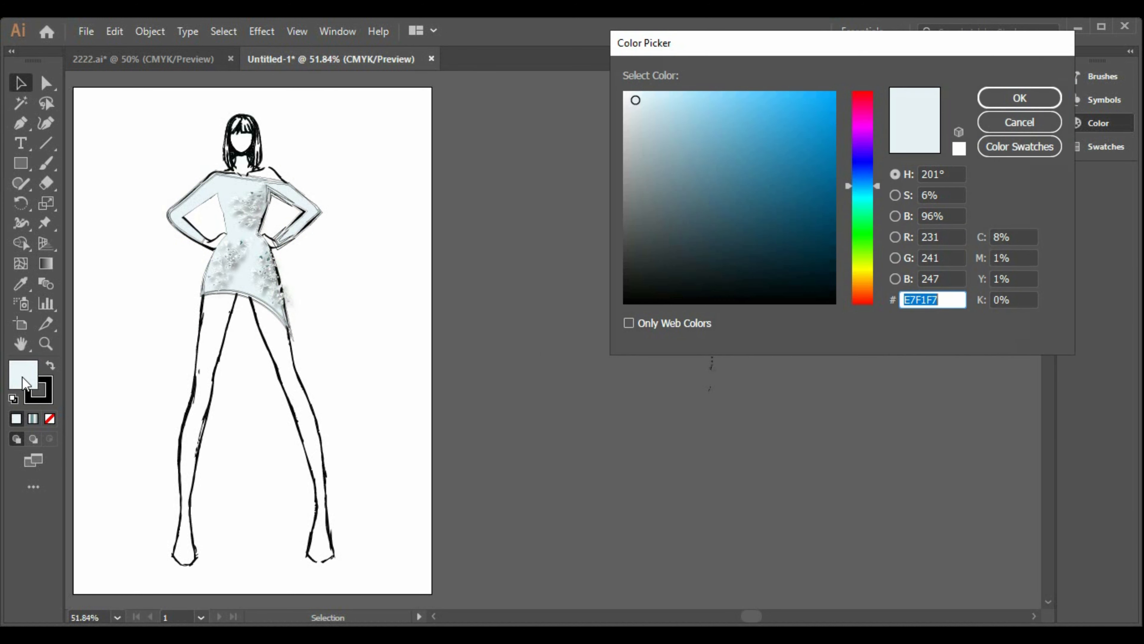
drag(636, 105, 624, 92)
click(1019, 98)
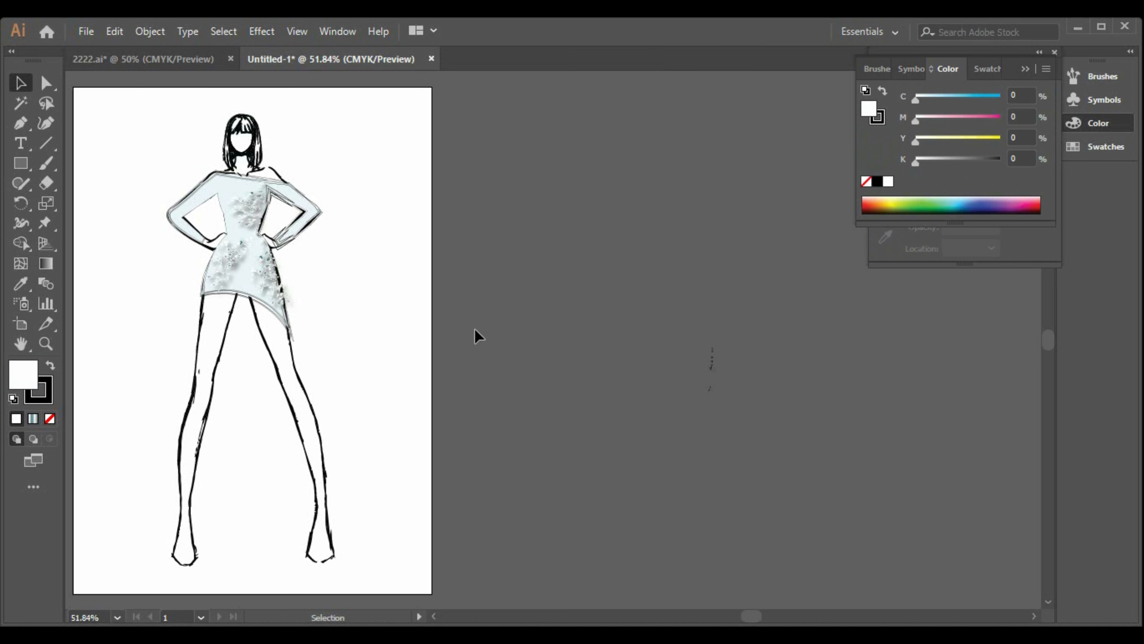
Step: Try a black stroke on the bodice shard cluster
click(263, 221)
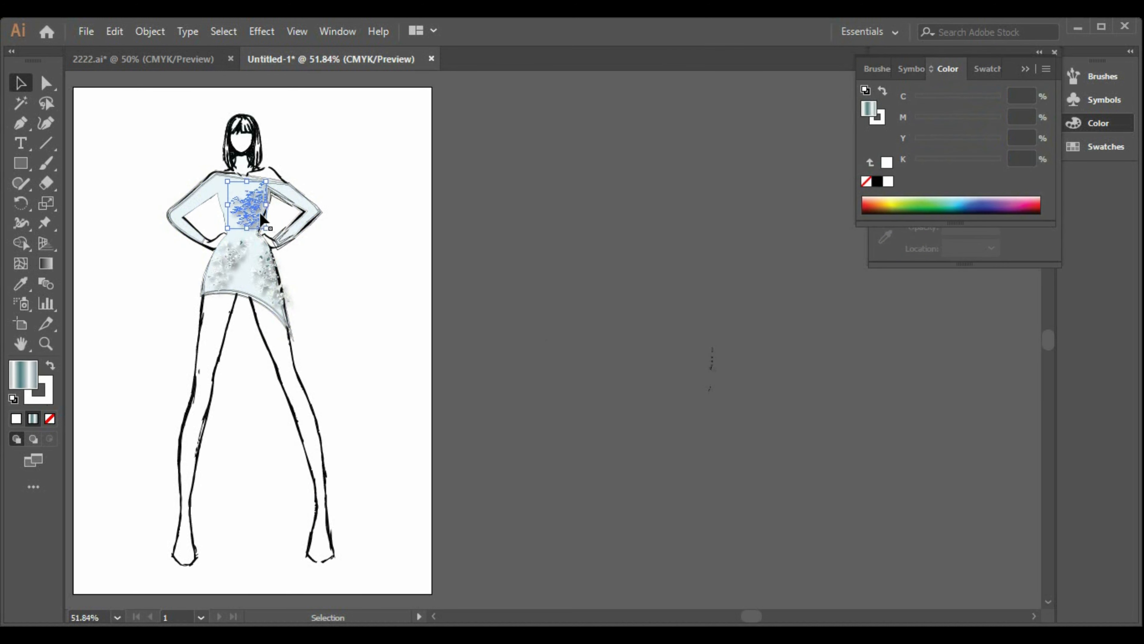
click(51, 398)
click(877, 181)
click(518, 354)
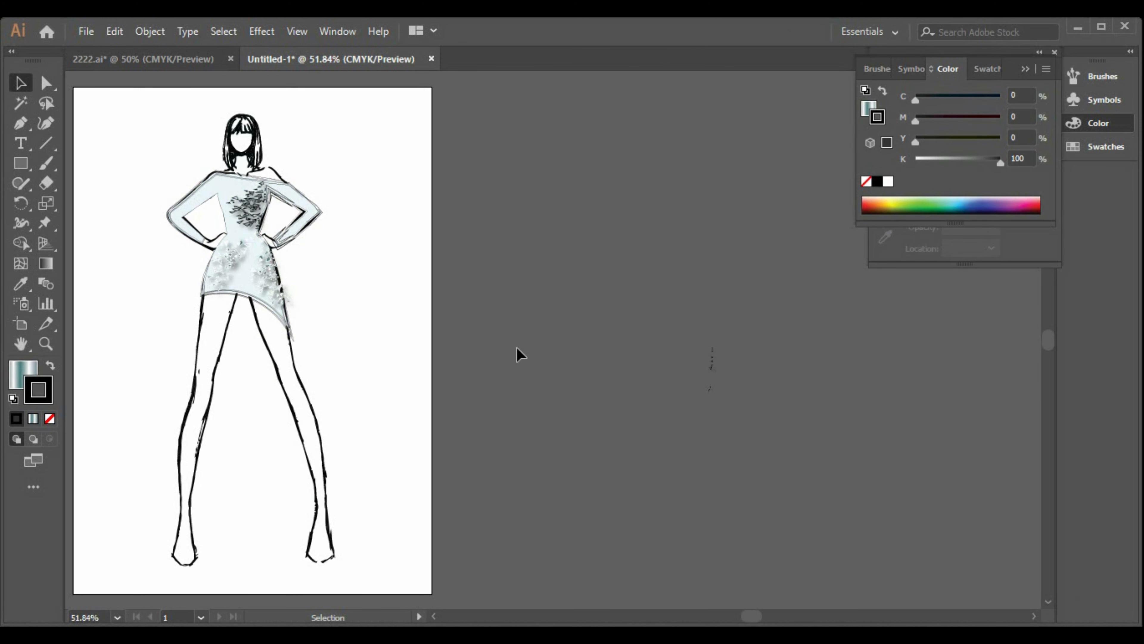
Step: Undo the bodice cluster's black stroke and the dress's pale blue fill
key(ctrl+z)
key(ctrl+z)
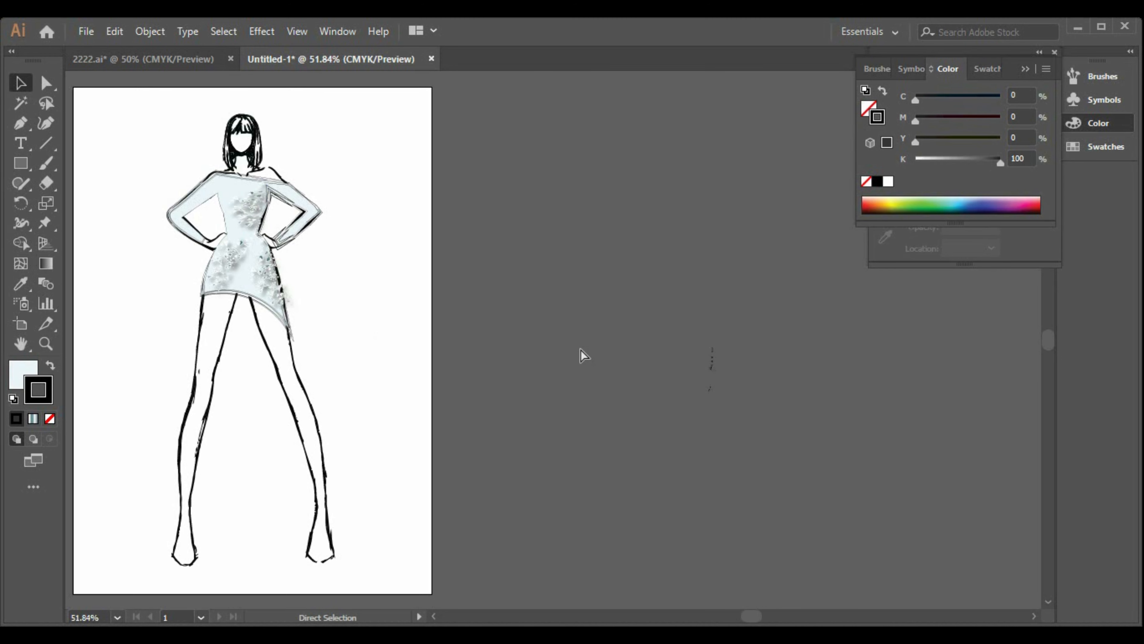
key(ctrl+z)
click(491, 472)
Step: Draw a rectangle covering the whole artboard and fill it with the teal and silver gradient swatch, without a stroke
click(1030, 620)
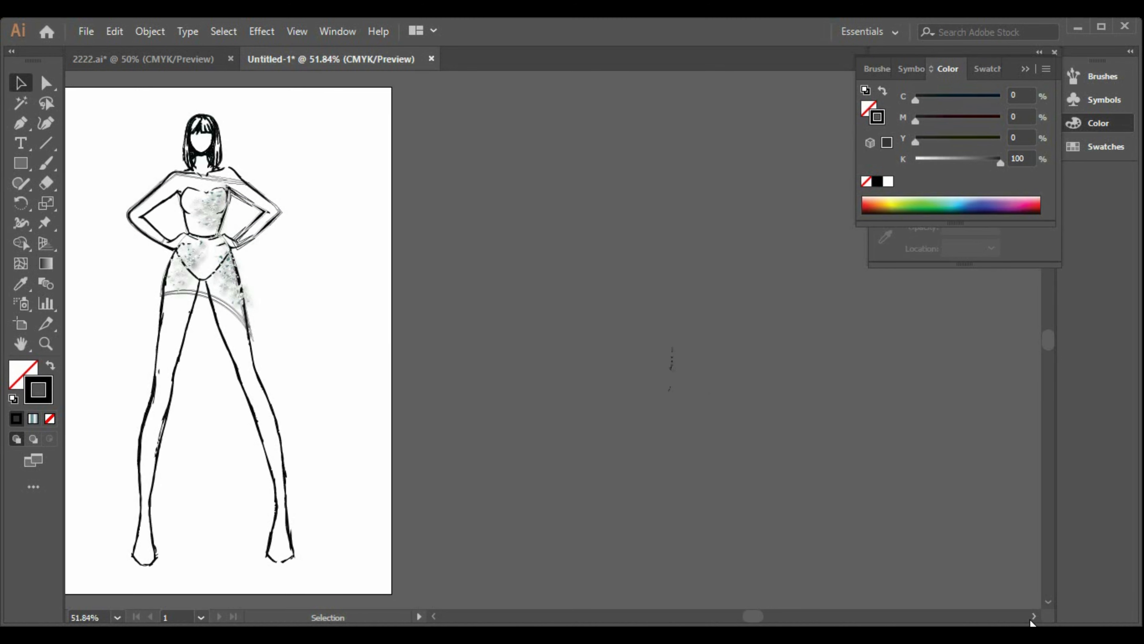
click(433, 617)
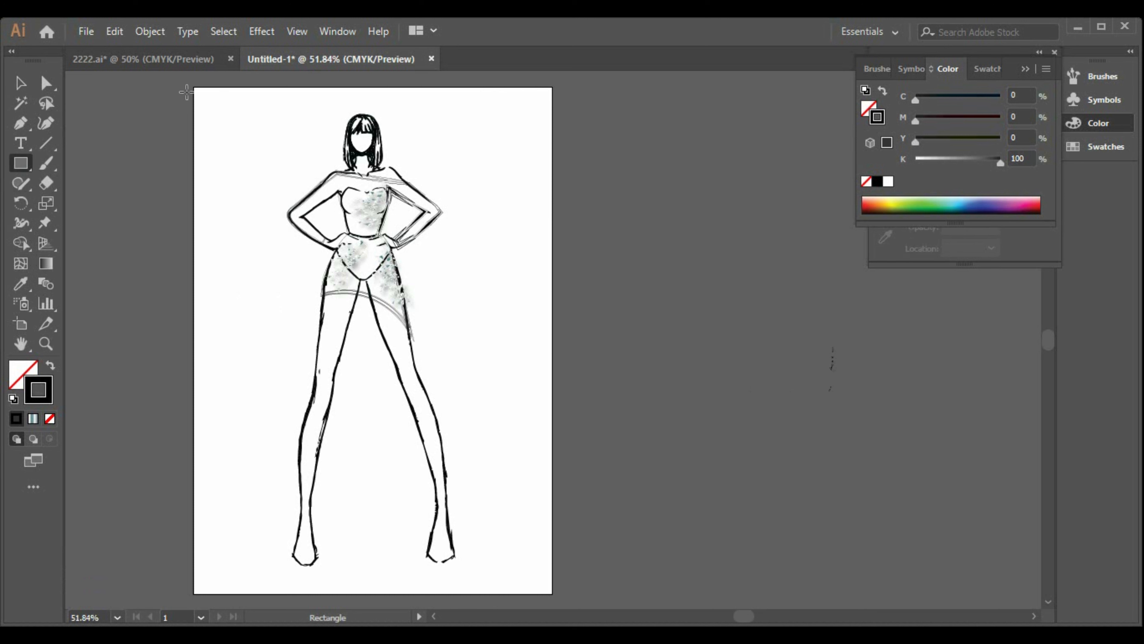
mouse_move(194, 87)
mouse_down()
mouse_move(569, 590)
mouse_move(552, 594)
mouse_up()
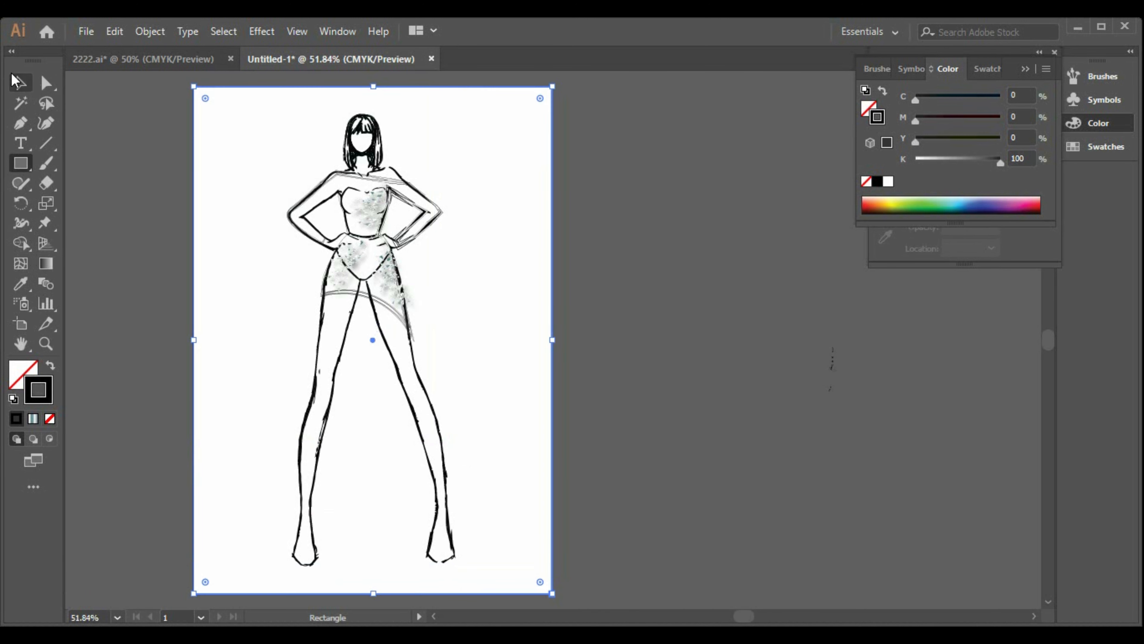
click(987, 69)
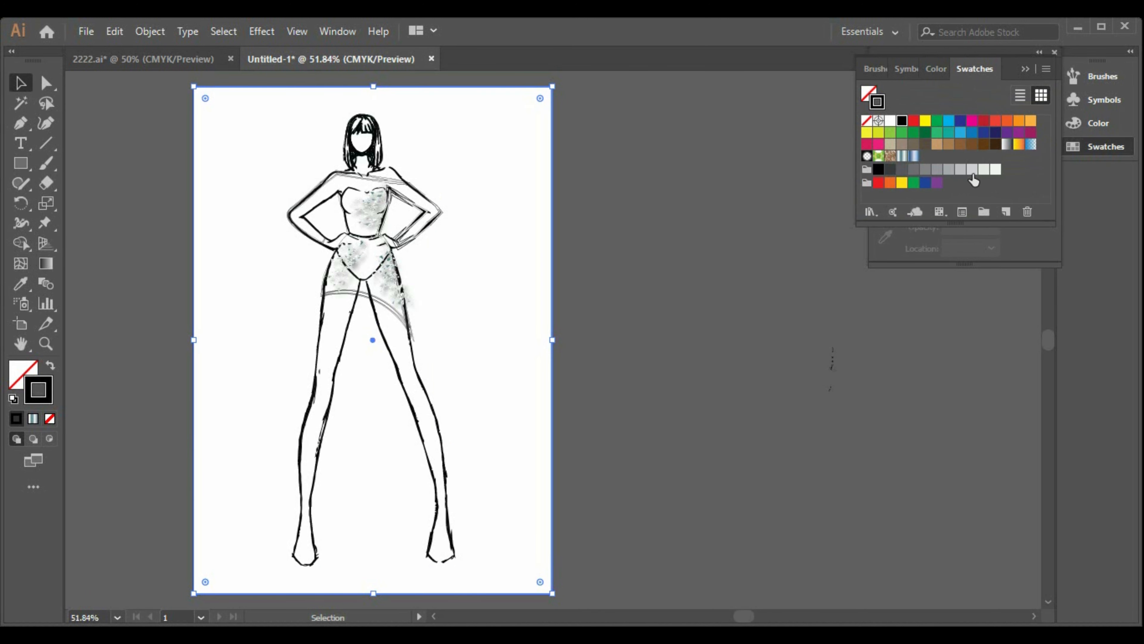
click(906, 157)
click(50, 365)
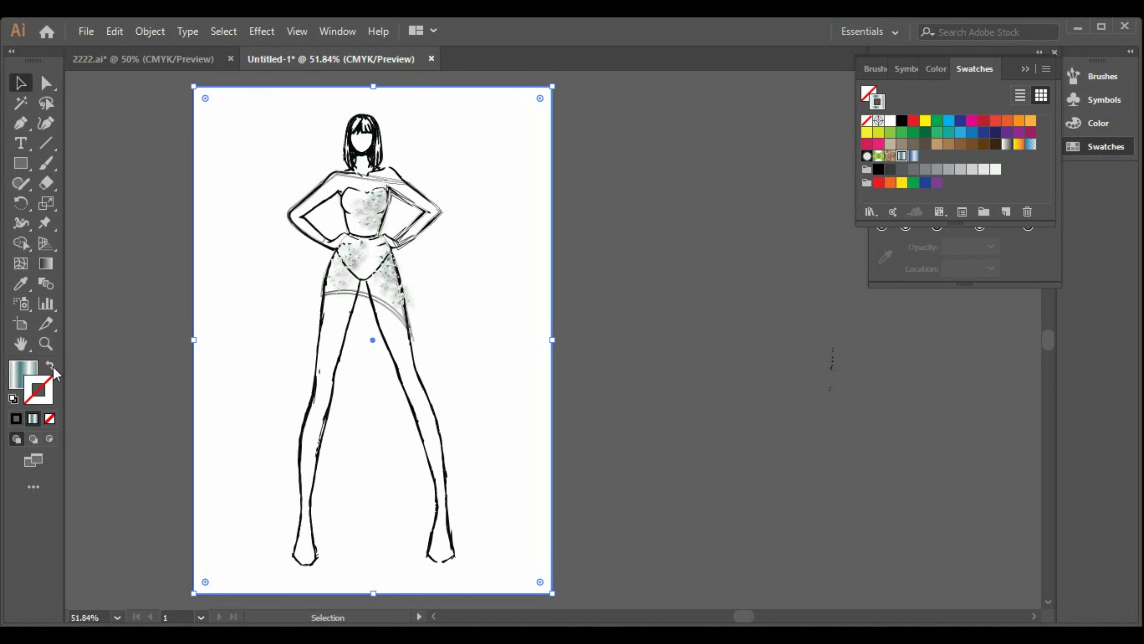
click(25, 378)
Step: Send the gradient rectangle behind the figure, and move it off the artboard beside the drawing
right_click(370, 327)
mouse_move(473, 540)
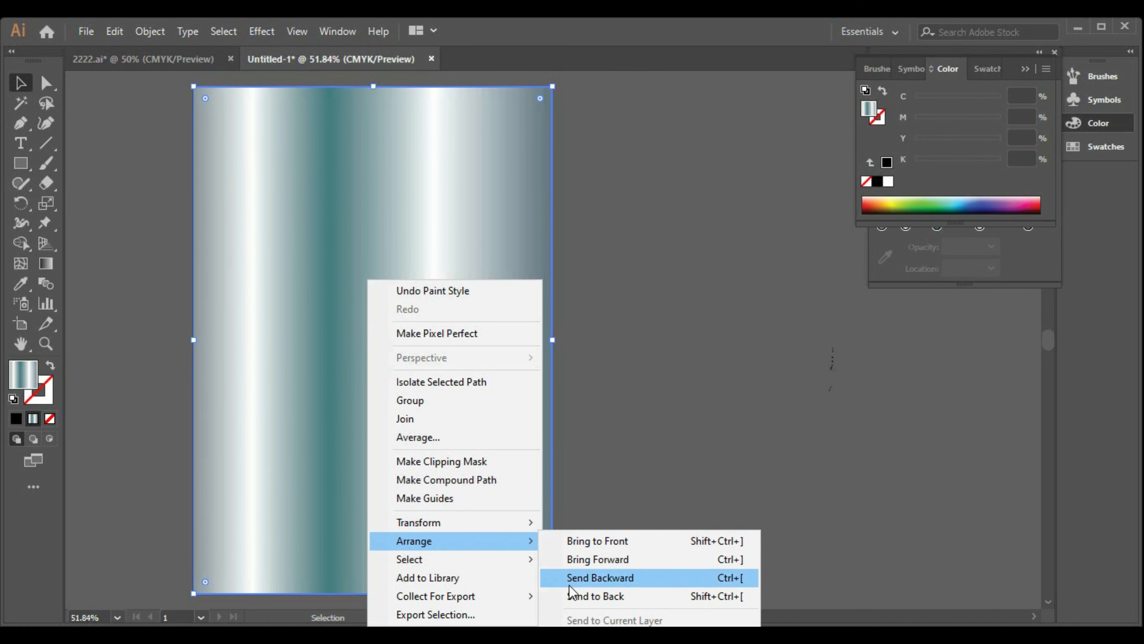
click(581, 581)
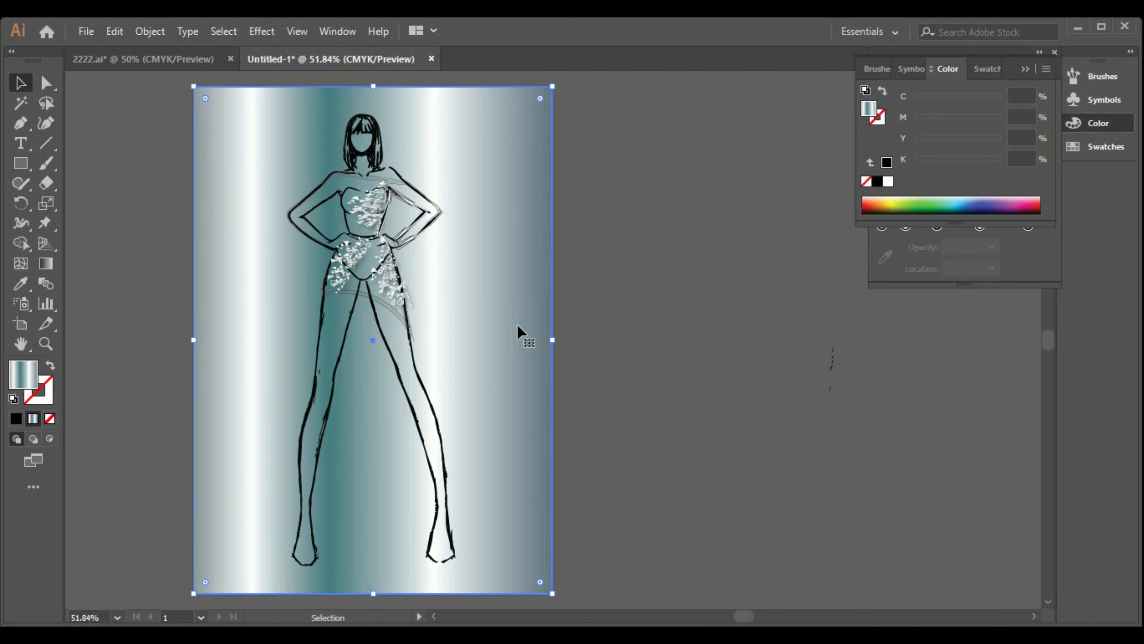
mouse_move(492, 316)
mouse_down()
mouse_move(914, 375)
mouse_move(862, 312)
mouse_up()
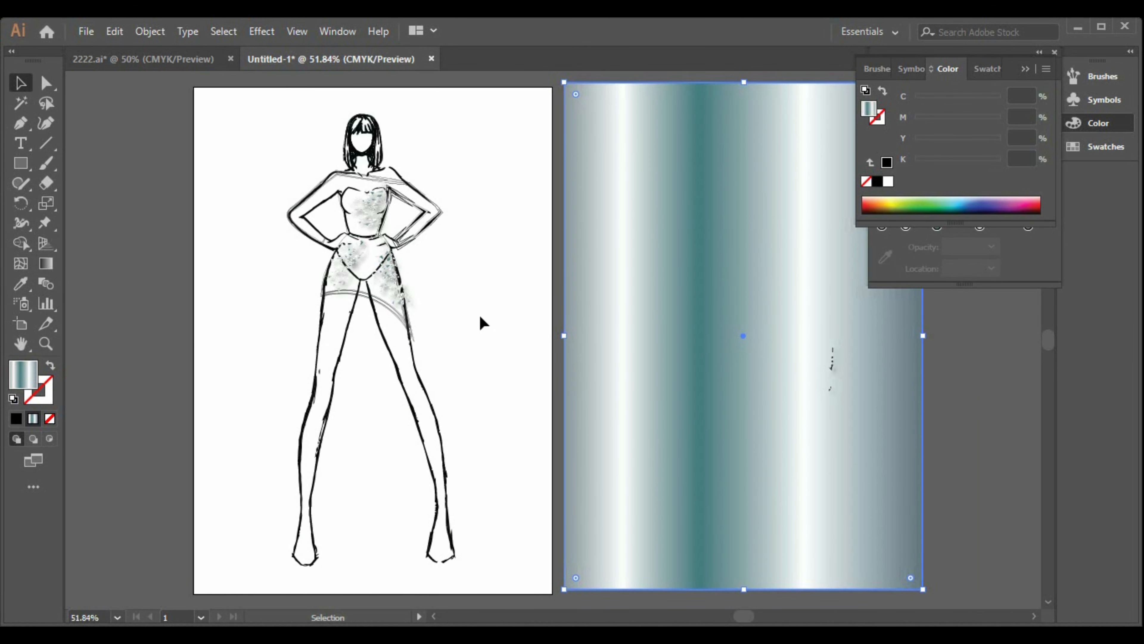
Step: Duplicate the shard cluster on the left side of the skirt and place the copy over the centre of the hips
click(354, 266)
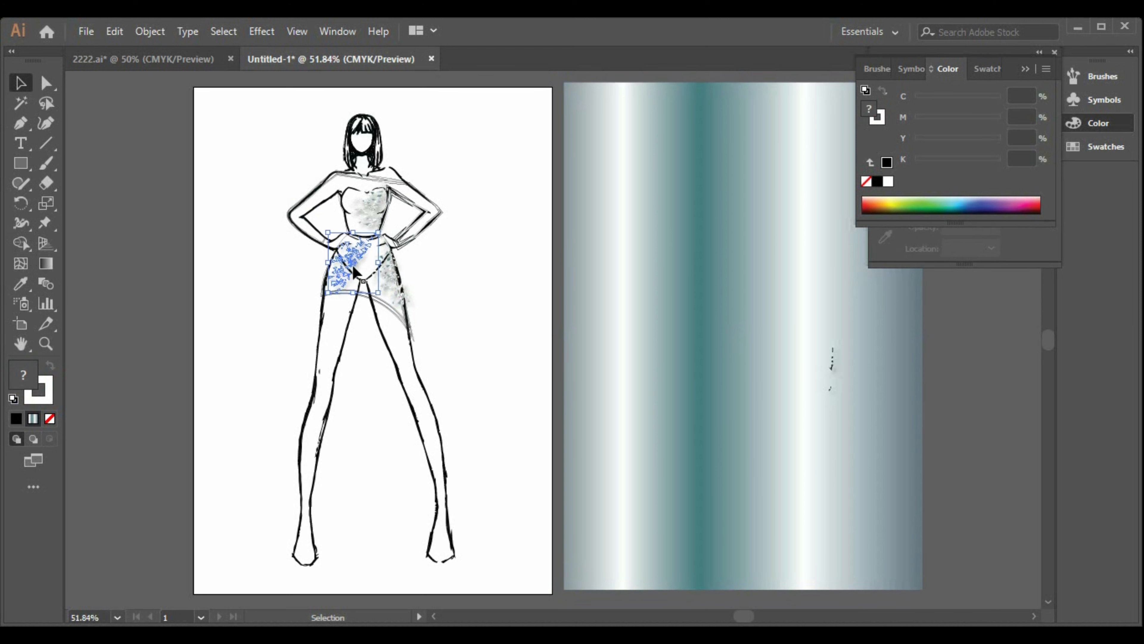
key(ctrl+c)
key(ctrl+v)
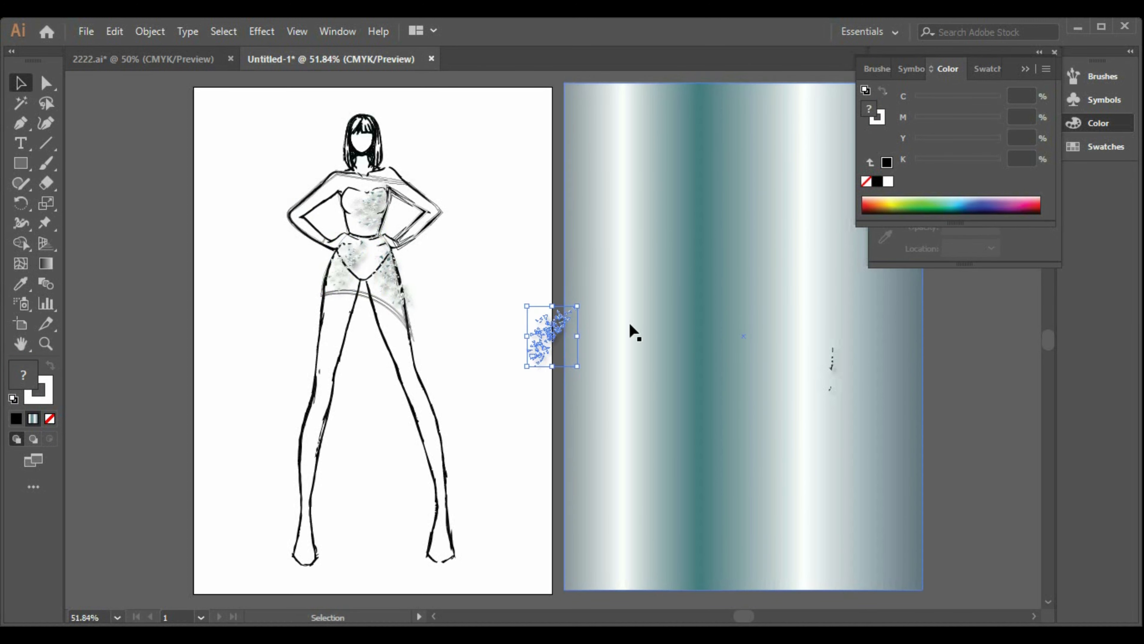
drag(558, 327, 372, 264)
key(ctrl+c)
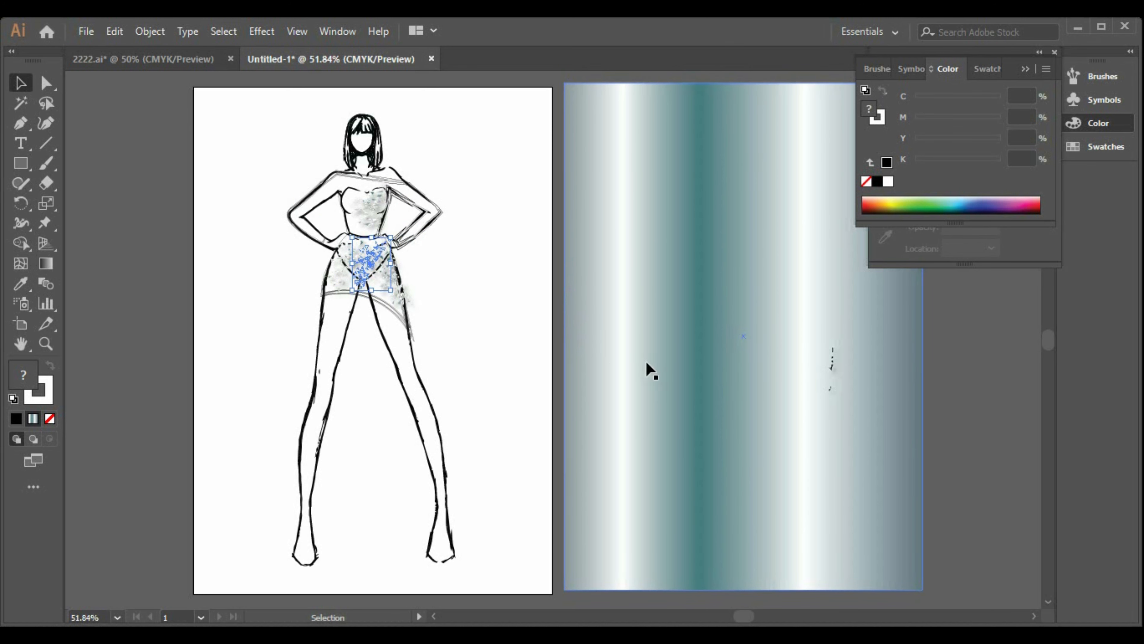
Step: Rotate the copied shard cluster and move it up onto the bare part of the bodice
drag(386, 290, 504, 284)
drag(515, 220, 495, 309)
drag(494, 257, 426, 219)
click(459, 302)
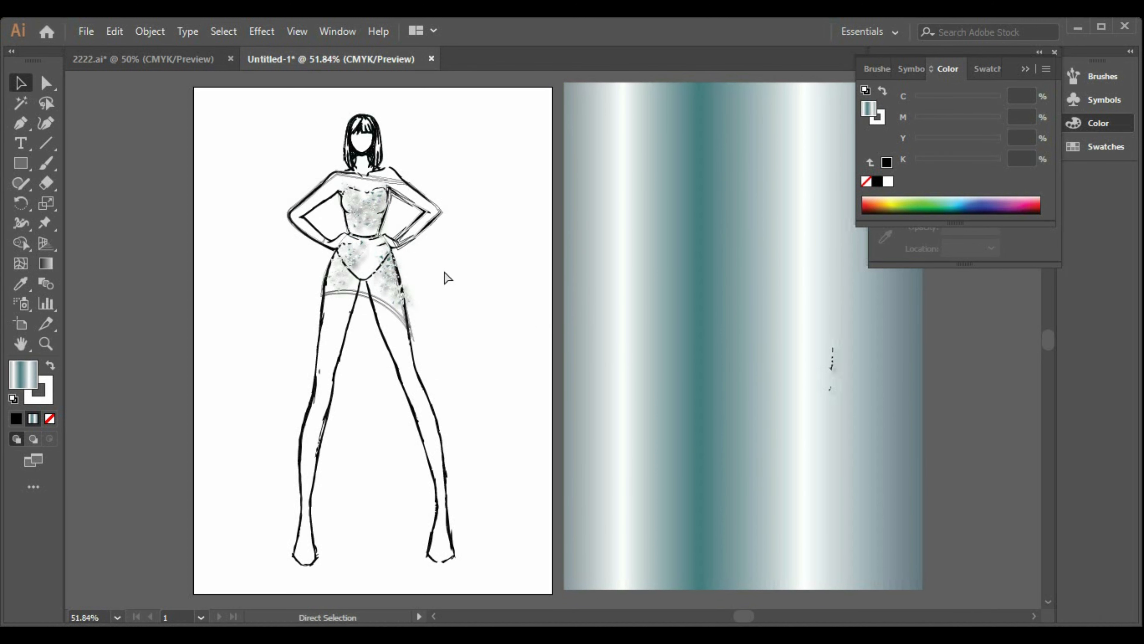
Step: Place further shard cluster copies over the empty part of the hips and up towards the waist
drag(566, 348, 386, 282)
click(494, 314)
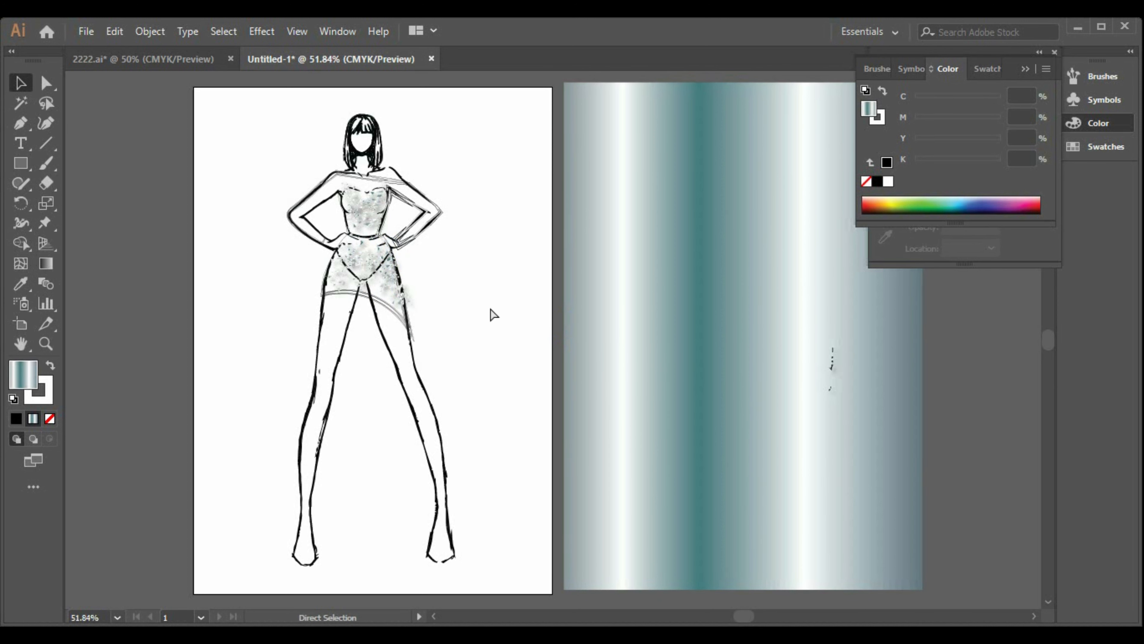
key(ctrl+z)
drag(574, 305, 369, 255)
click(466, 322)
Step: Make another shard cluster copy smaller, rotate it and place it on the dress's left shoulder
drag(550, 335, 500, 163)
drag(507, 122, 538, 140)
drag(489, 144, 338, 184)
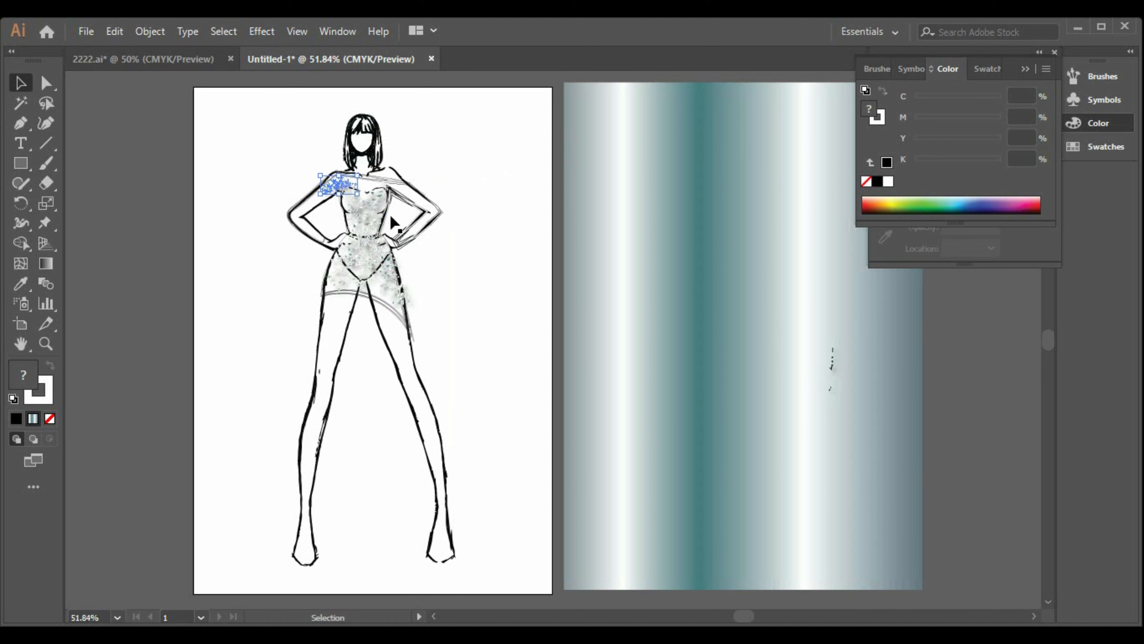
Step: Paste two copies of the small shard cluster and place them along the upper bodice
key(ctrl+v)
drag(552, 335, 359, 197)
key(ctrl+v)
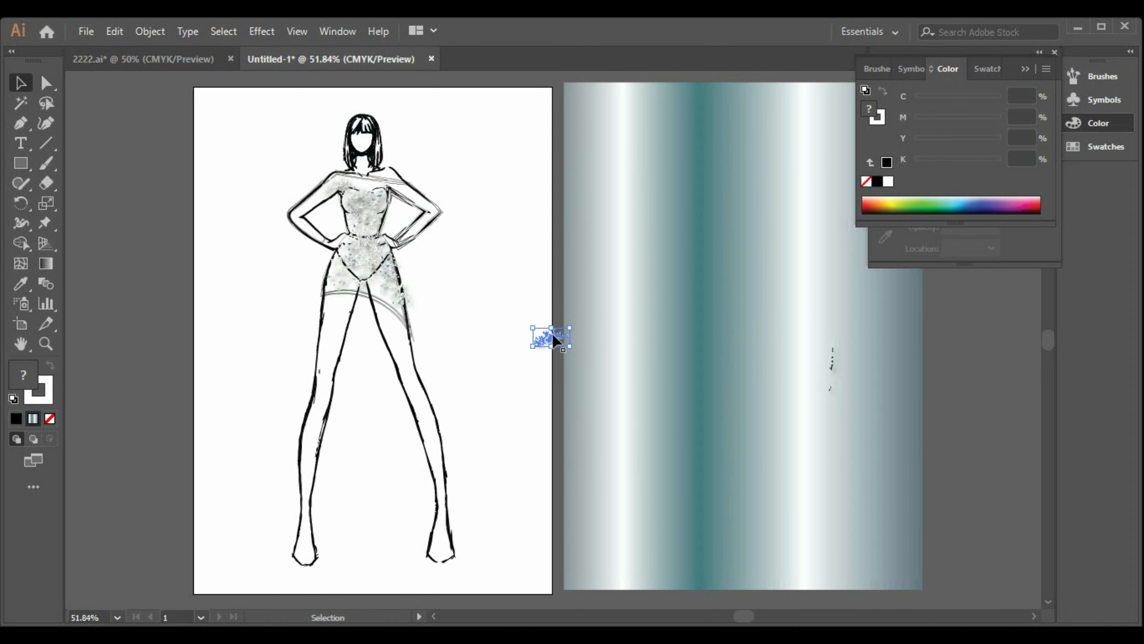
drag(545, 335, 371, 190)
Step: Place one shard cluster copy across the dress's waist, and rotate another and place it at the centre of the skirt's hem
key(ctrl+z)
drag(540, 337, 356, 236)
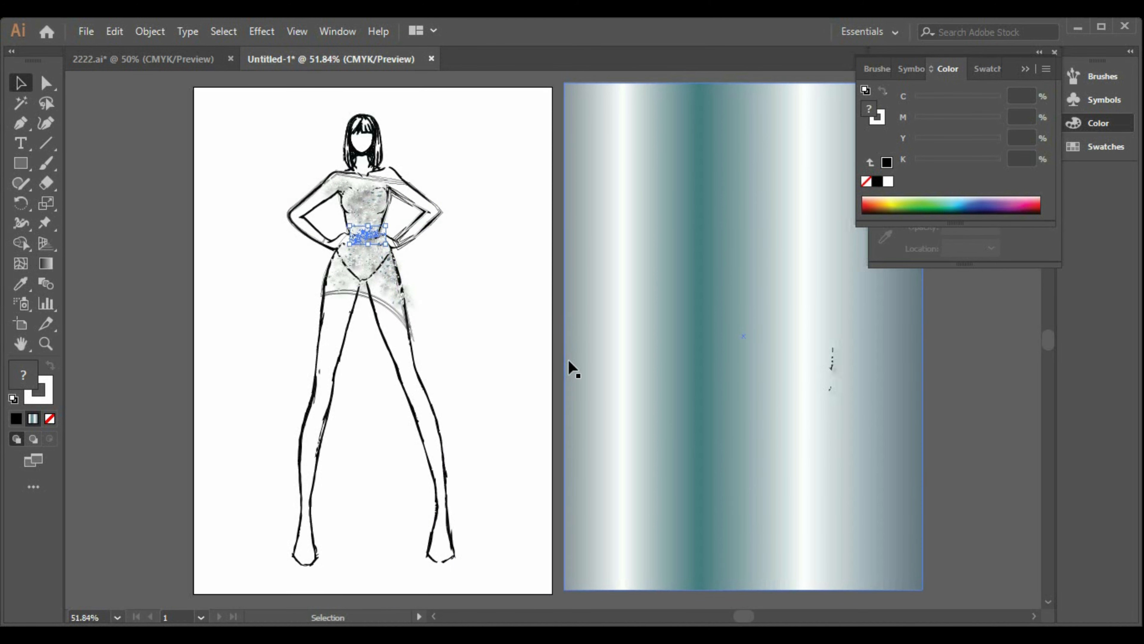
key(ctrl+z)
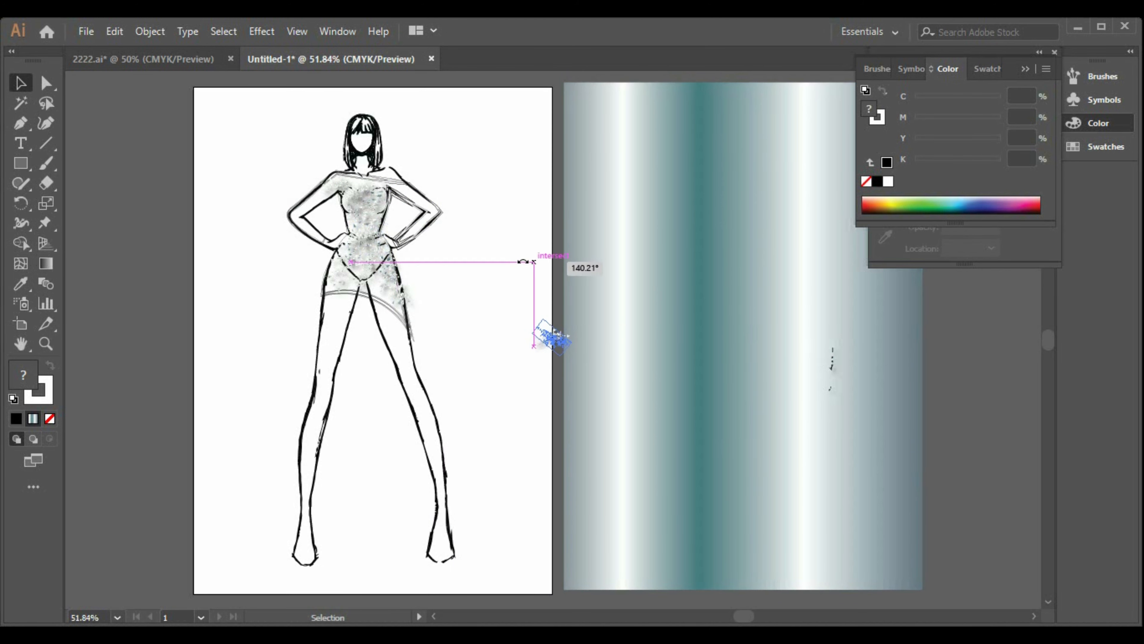
drag(549, 335, 369, 292)
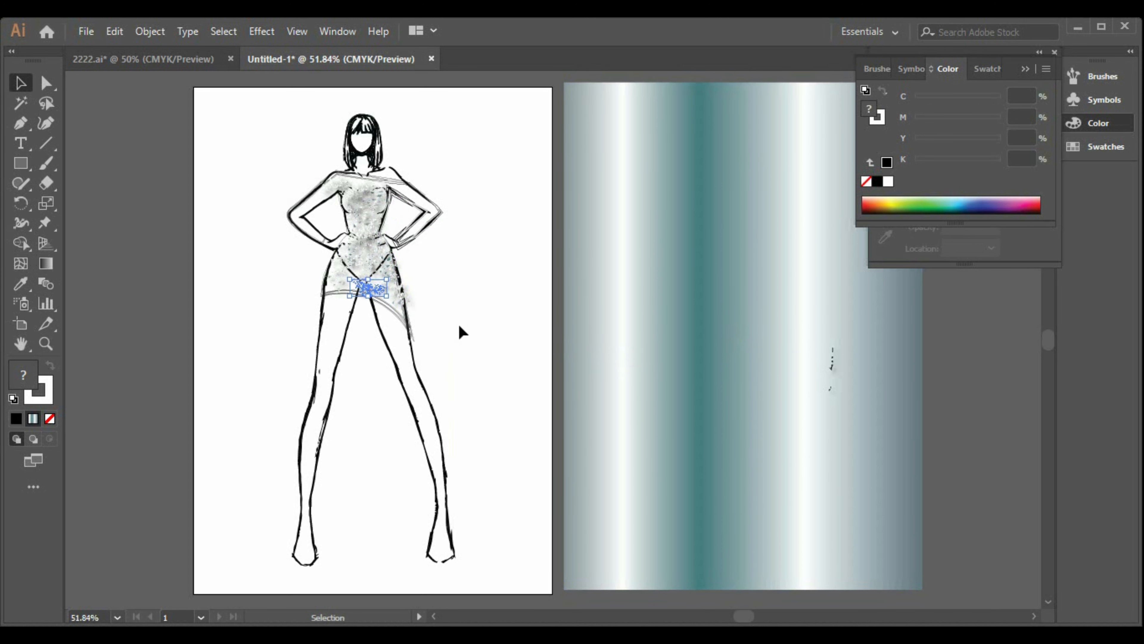
Step: Place more shard cluster copies over the remaining gaps in the lower skirt and hips
key(ctrl+z)
drag(544, 335, 346, 288)
key(ctrl+z)
drag(551, 335, 456, 305)
drag(366, 288, 344, 250)
Step: Move the metallic gradient rectangle behind the figure to preview the dress, and move it back off the artboard
click(615, 360)
mouse_move(615, 360)
mouse_down()
mouse_move(293, 332)
mouse_move(238, 358)
mouse_move(245, 365)
mouse_up()
click(729, 351)
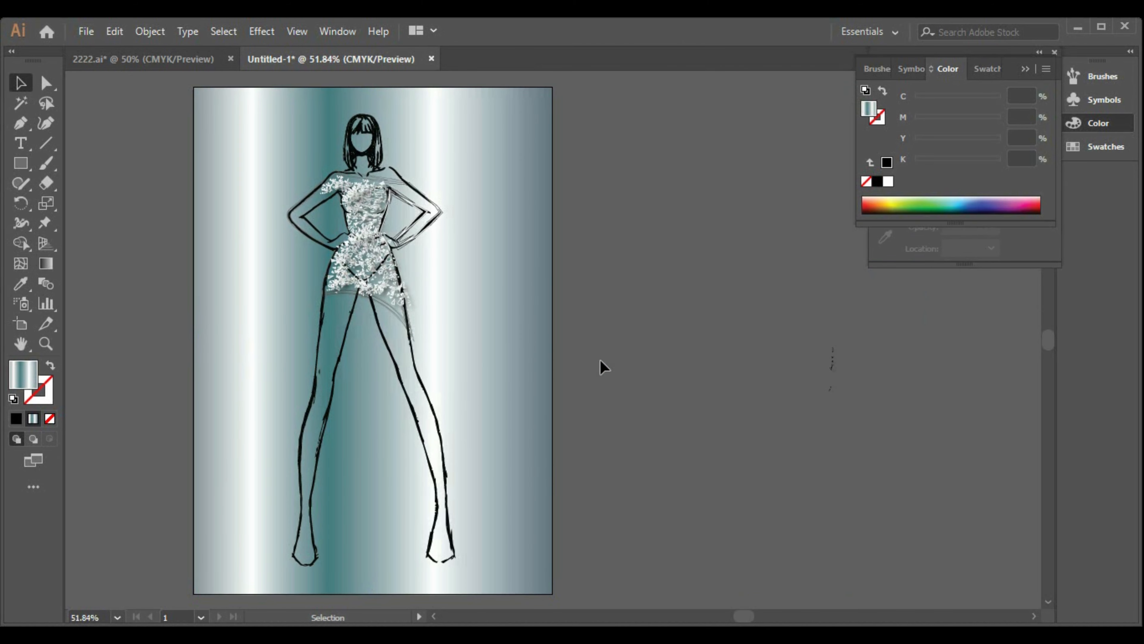
click(413, 310)
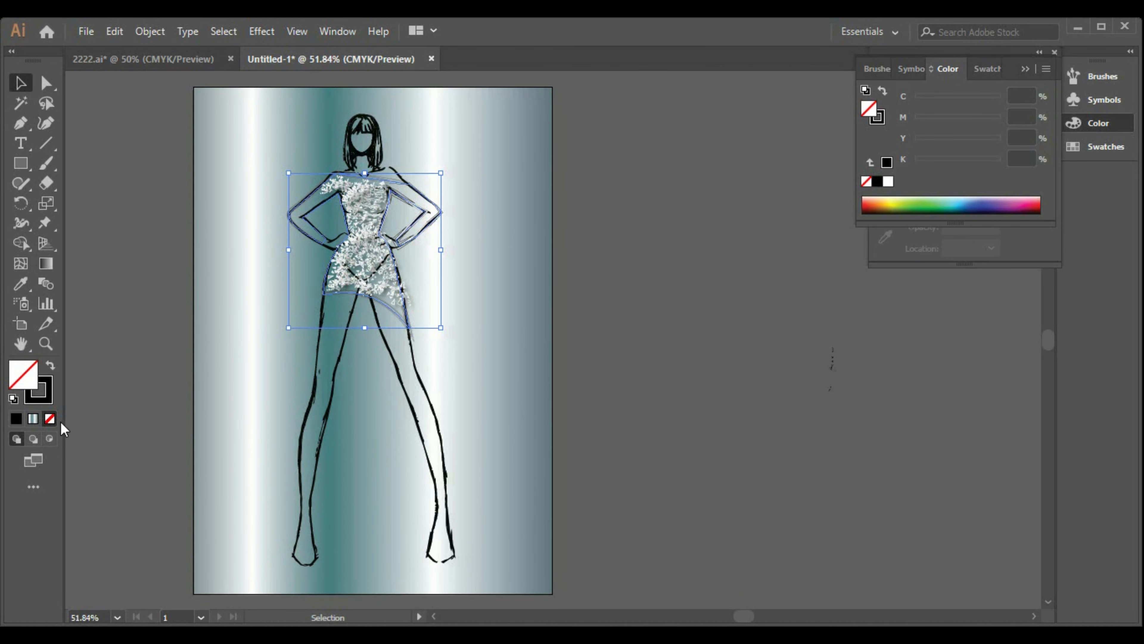
click(518, 361)
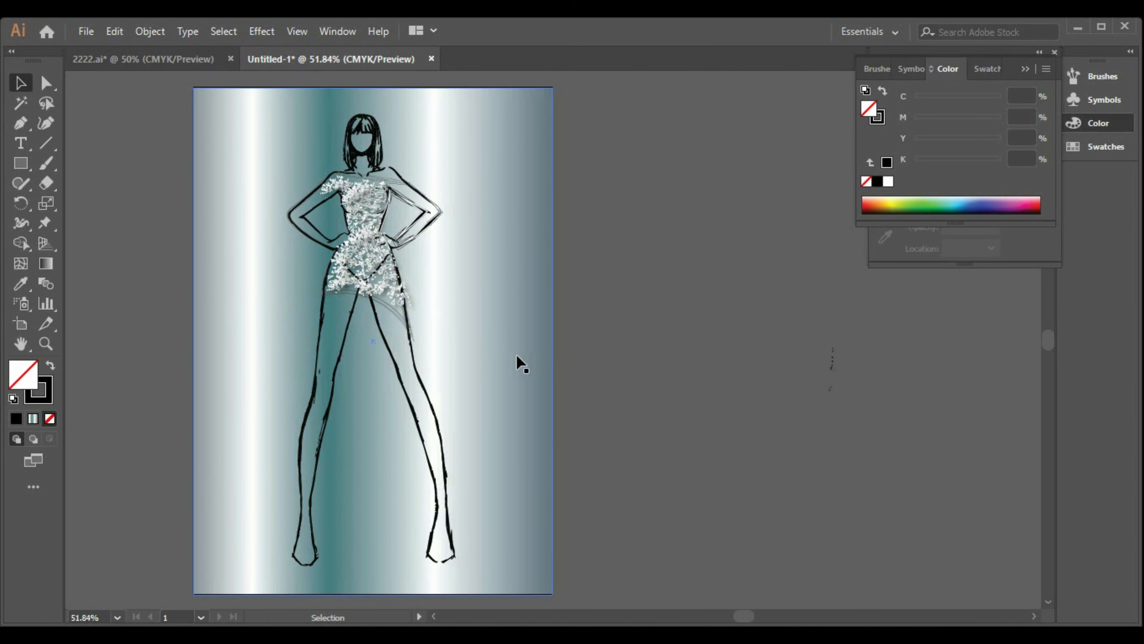
drag(521, 365, 779, 363)
Step: Paste a shard cluster copy and place it upright on the centre of the skirt
click(385, 255)
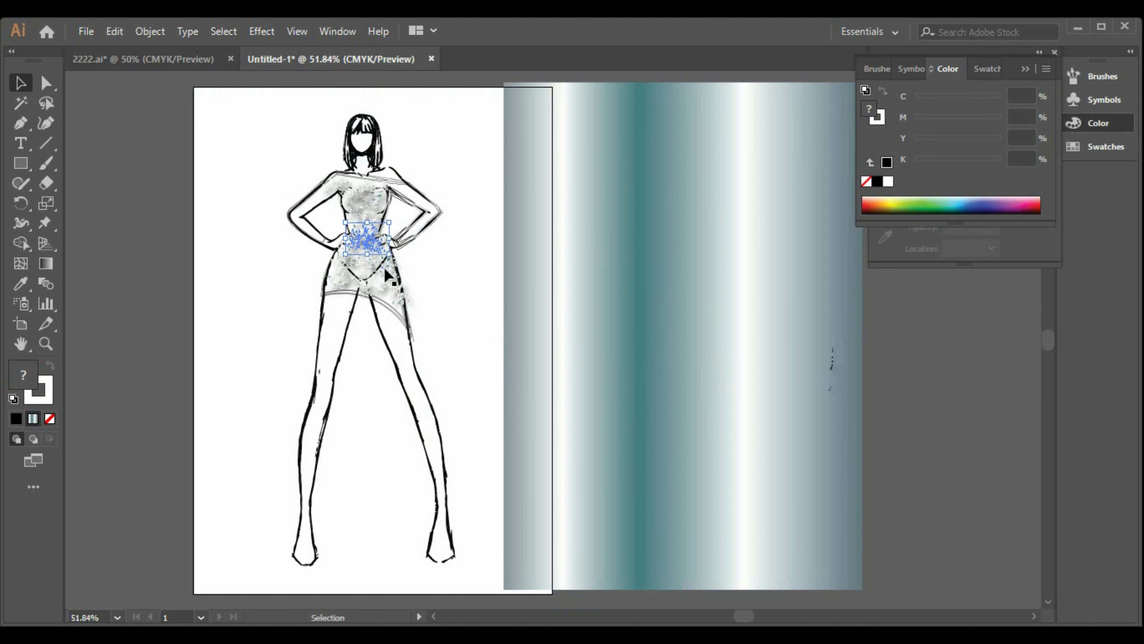
key(a)
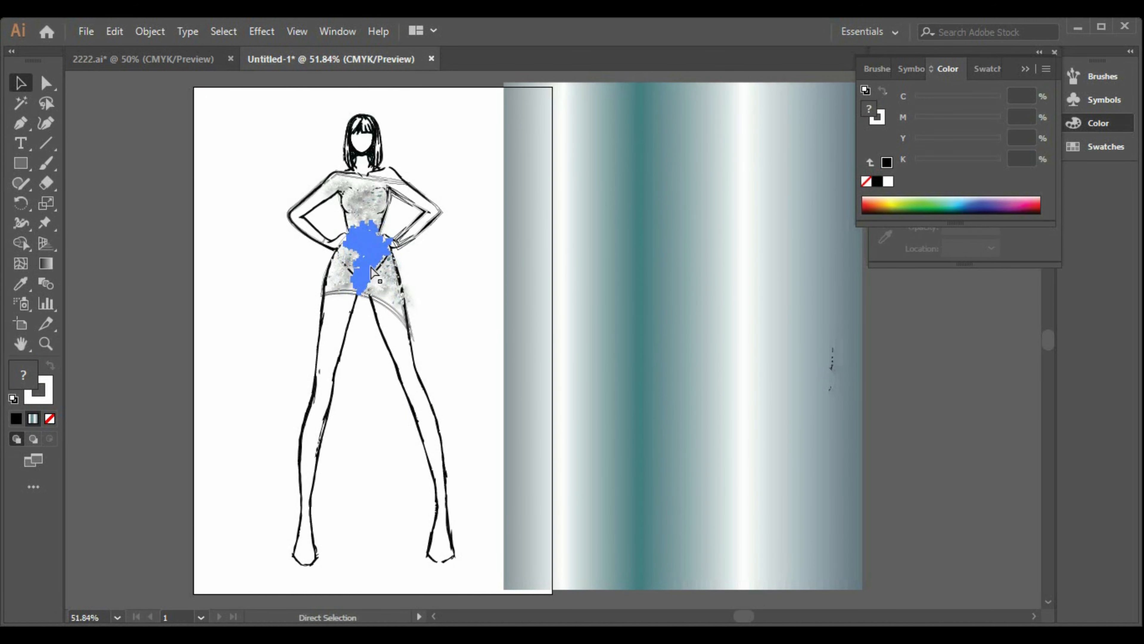
key(v)
key(ctrl+v)
drag(581, 371, 358, 273)
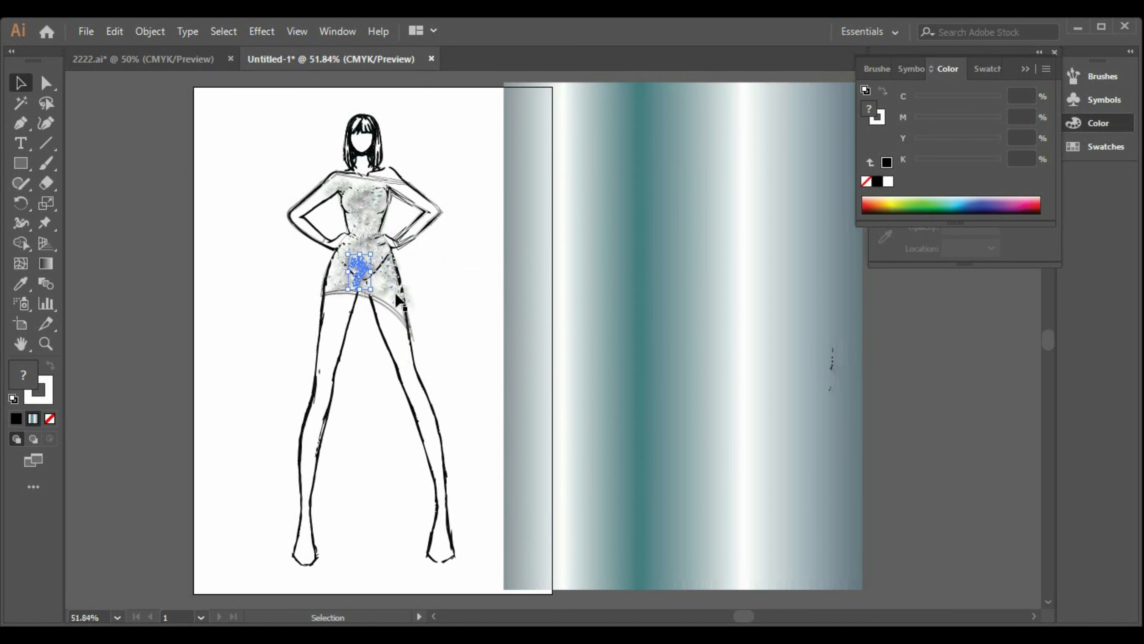
Step: Paste another shard cluster copy, rotate it and fit it into the skirt just below the waist
key(a)
key(ctrl+v)
drag(560, 334, 482, 327)
drag(500, 370, 509, 321)
drag(433, 309, 365, 271)
Step: Move the metallic gradient rectangle onto the artboard as the background behind the figure
drag(657, 400, 344, 397)
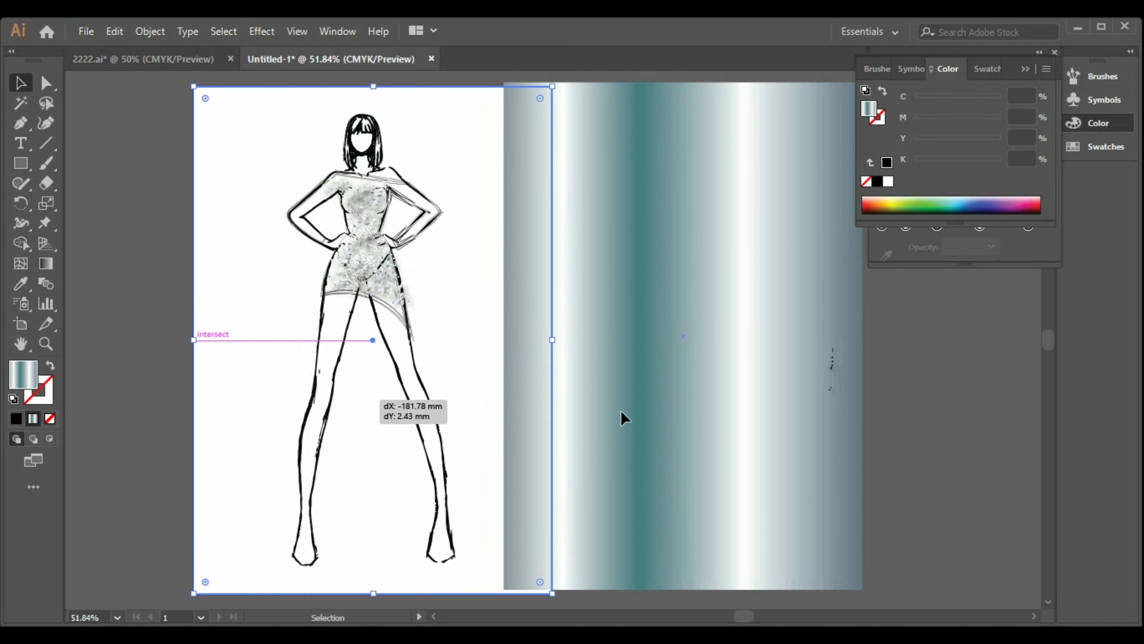
click(716, 413)
Step: Apply the Text Divider 18 brush to the dress outline and set its stroke weight to 0.25 pt
click(423, 206)
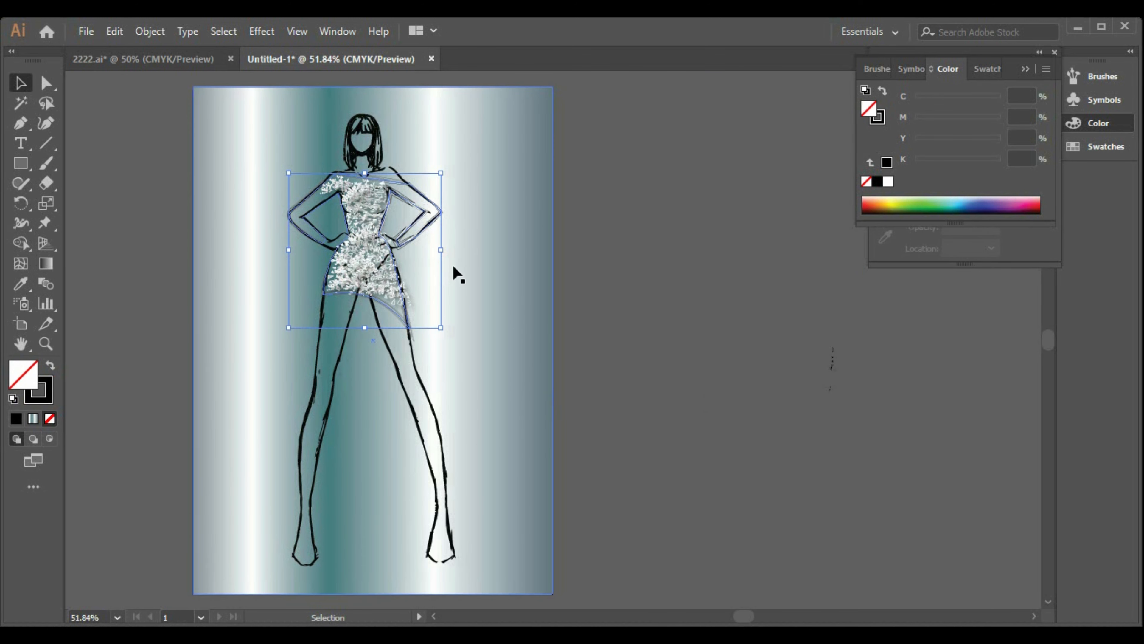
click(878, 69)
click(940, 199)
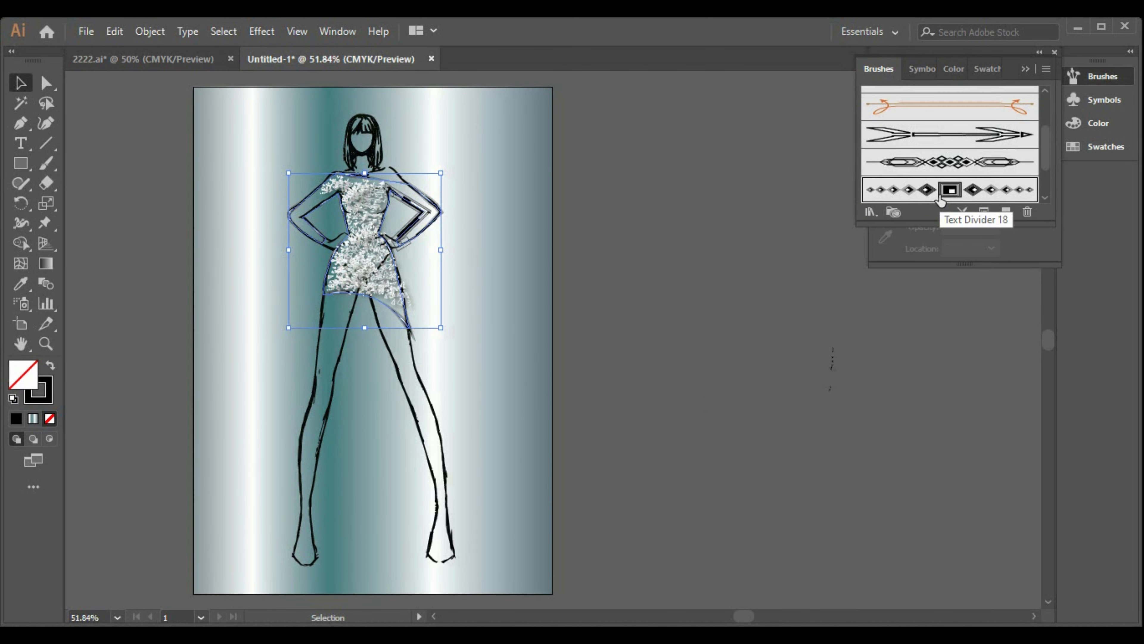
click(341, 32)
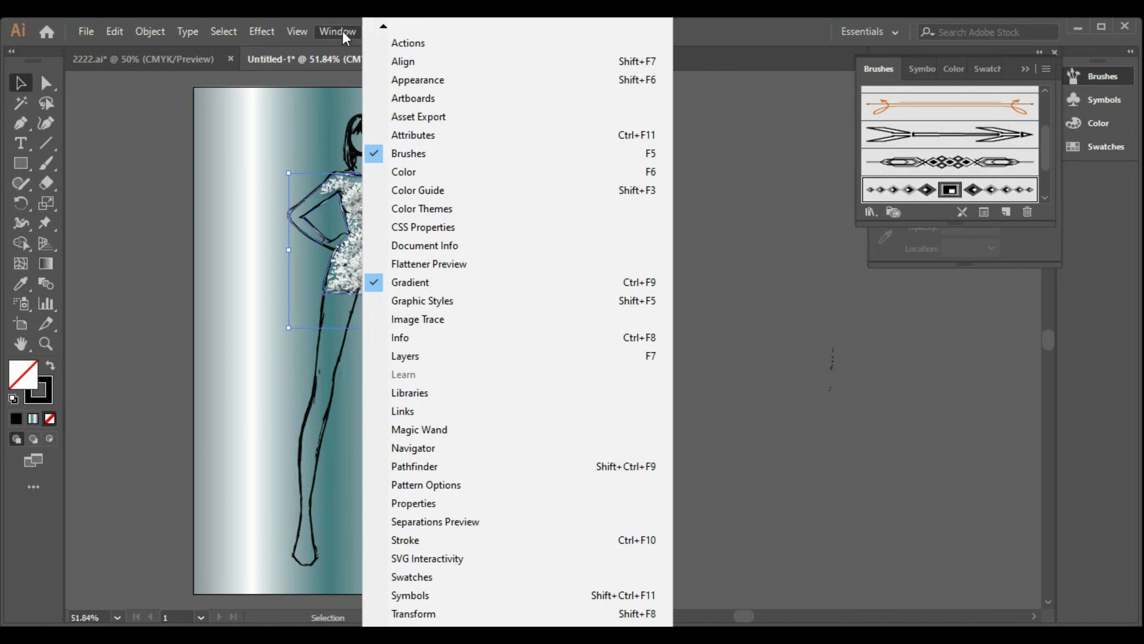
click(509, 503)
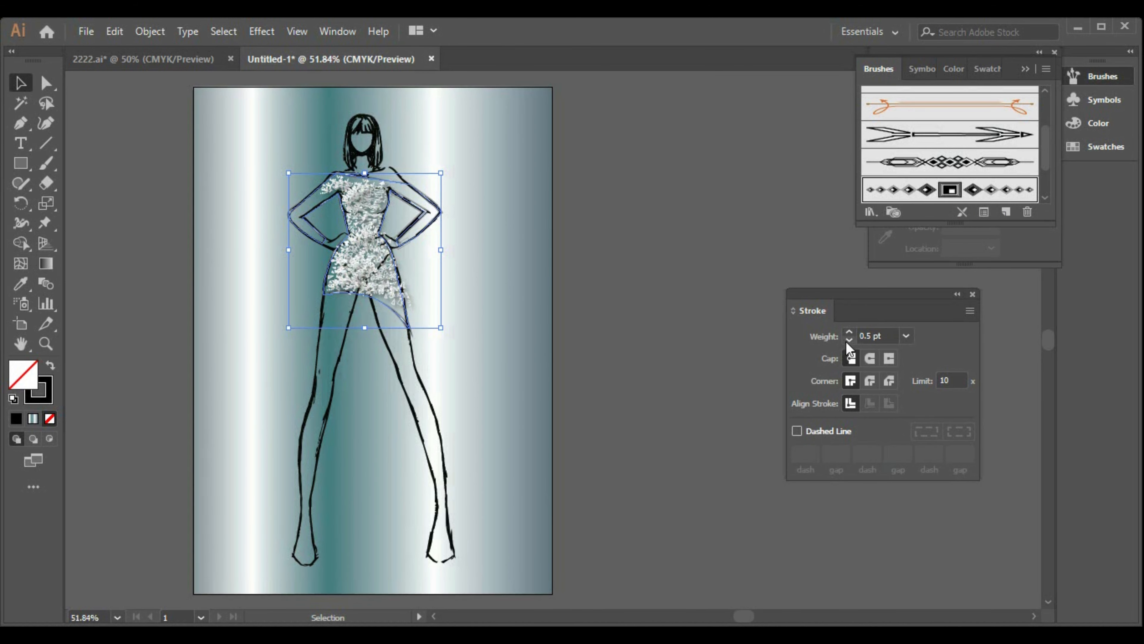
click(620, 340)
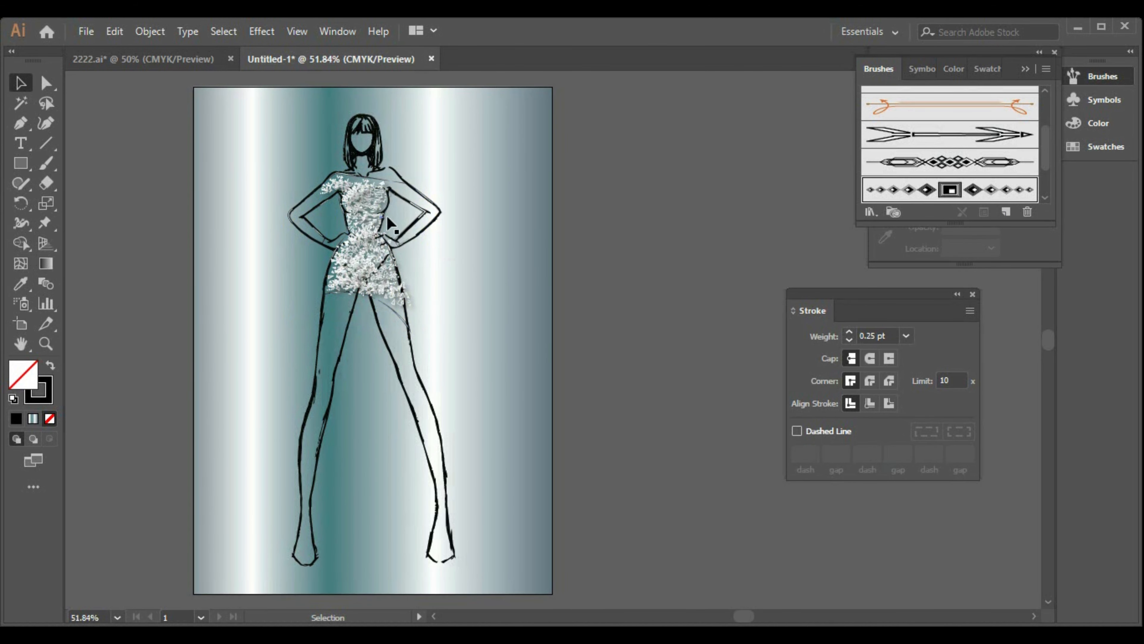
Step: Draw a Pen path along the inner edge of the arm opposite the shard-covered shoulder and apply the Text Divider 18 brush
click(392, 182)
click(20, 122)
click(389, 190)
click(427, 210)
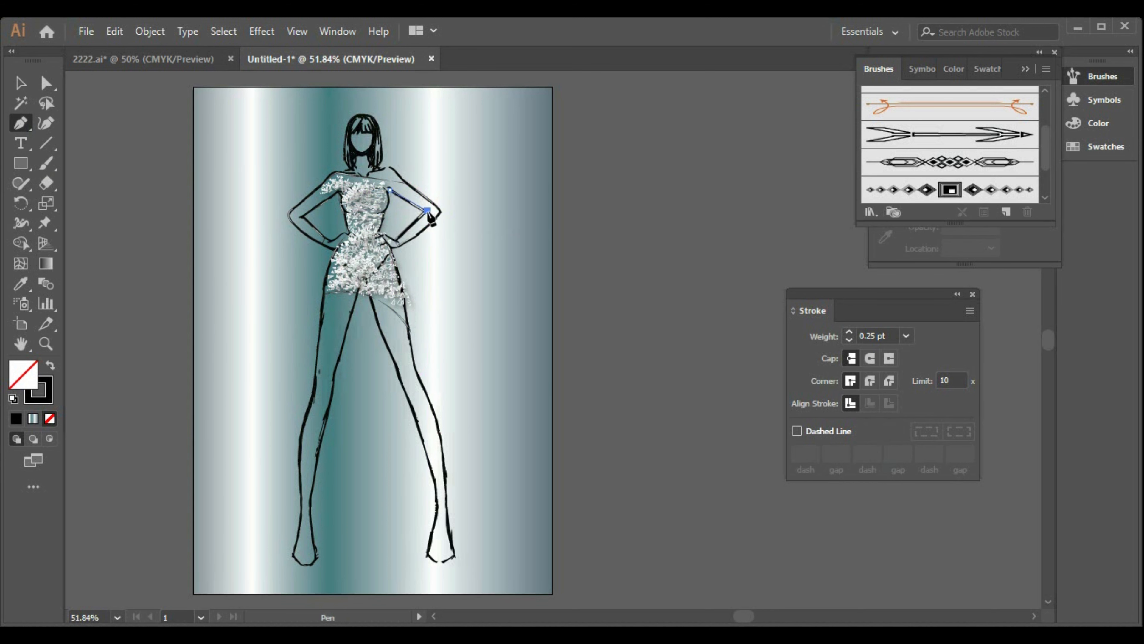
click(392, 239)
click(20, 83)
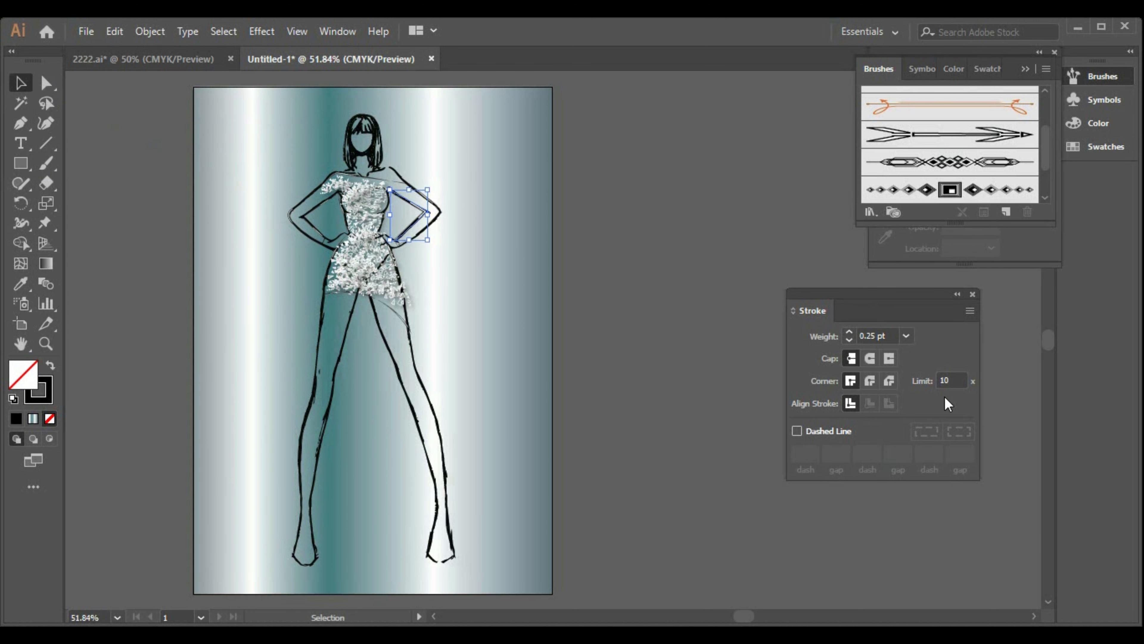
click(937, 185)
click(635, 338)
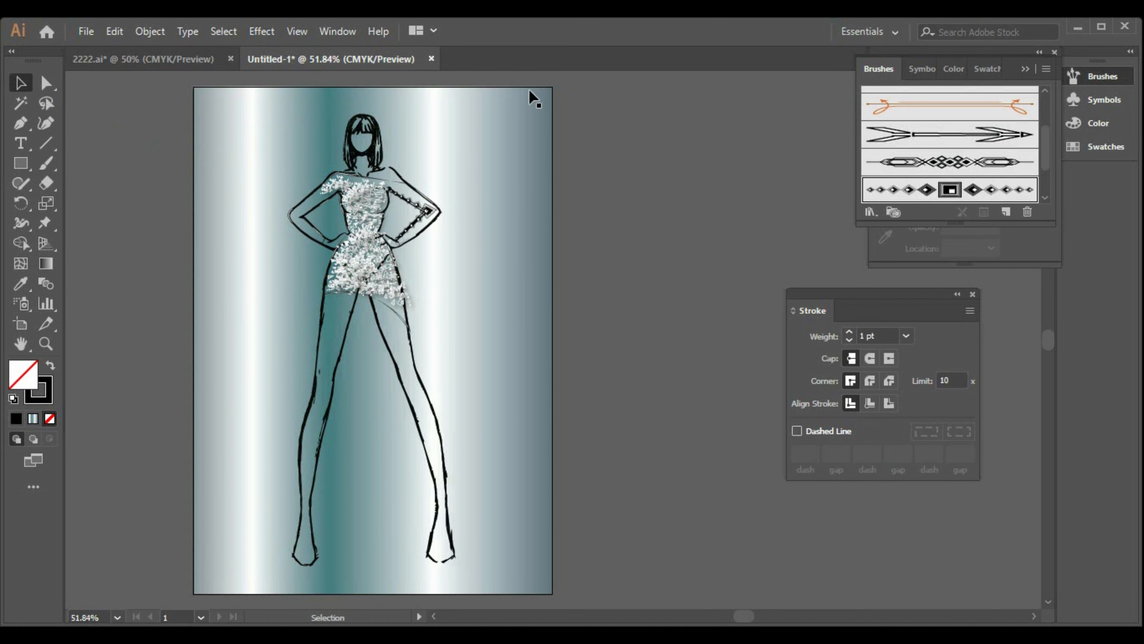
Step: Draw a curved Pen path down the dress's side from the underarm through the waist to the hem's lowest corner
click(21, 123)
click(389, 190)
click(383, 238)
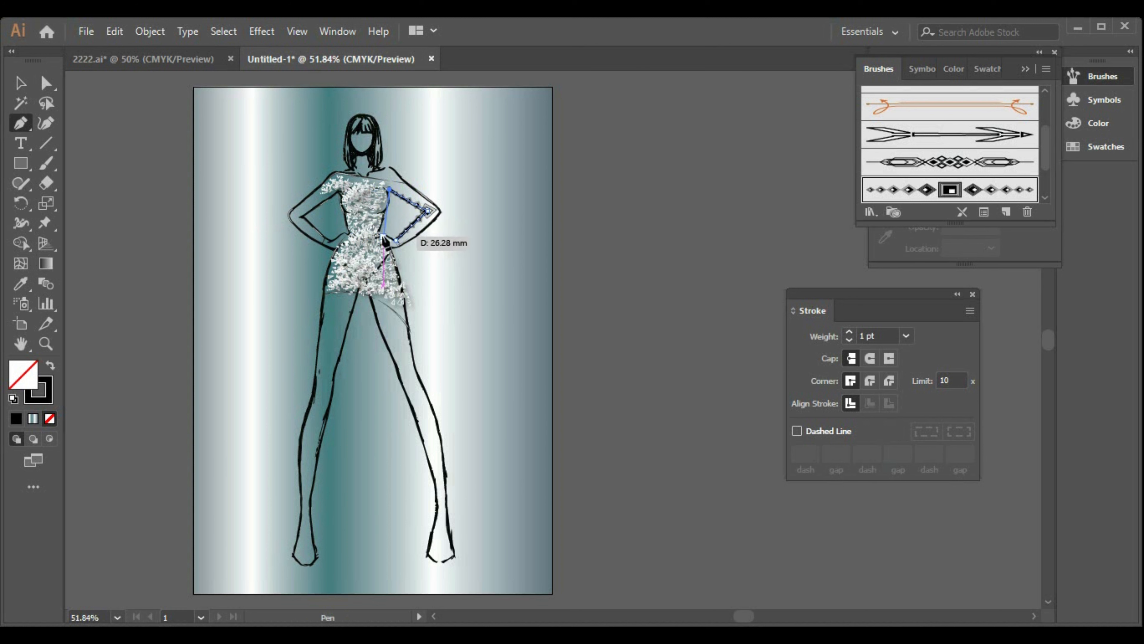
drag(384, 238, 367, 237)
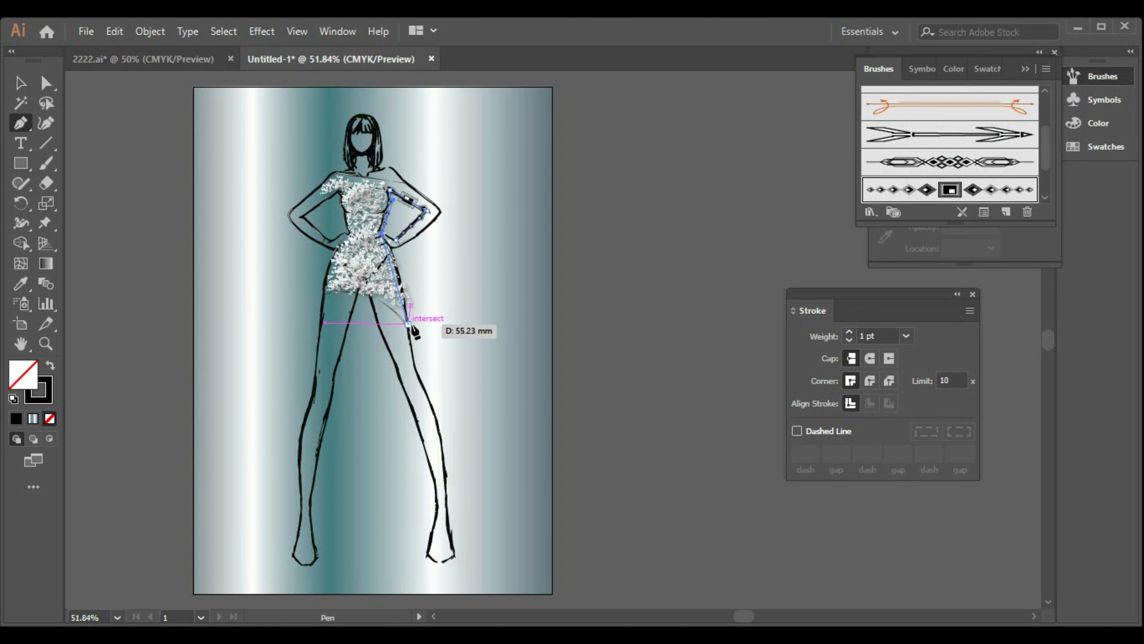
drag(408, 324, 403, 341)
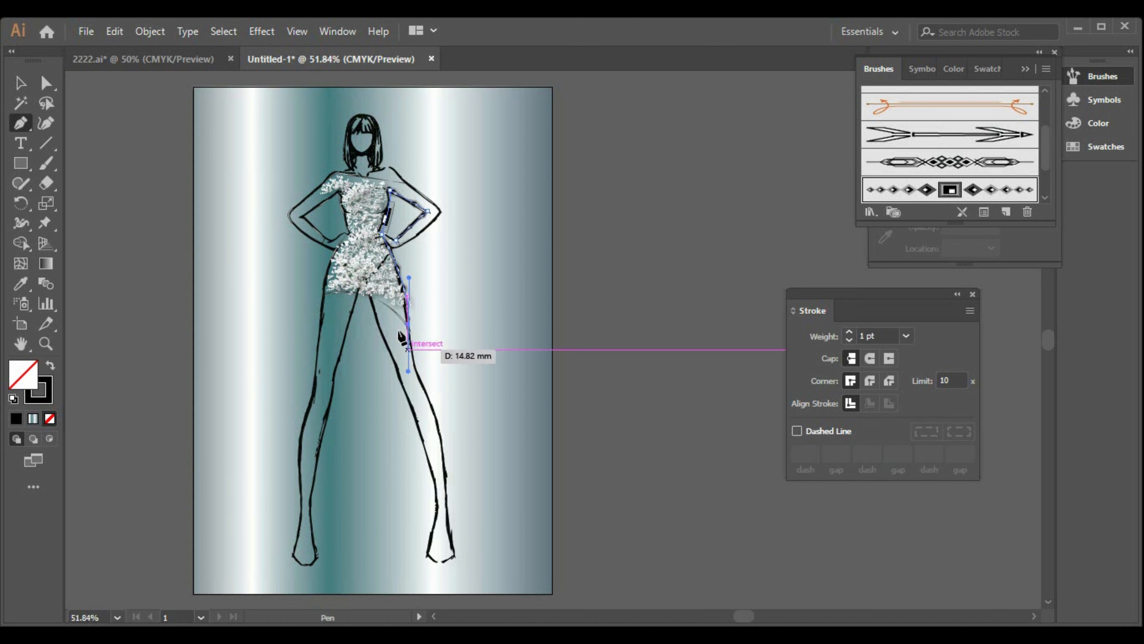
click(21, 83)
click(666, 383)
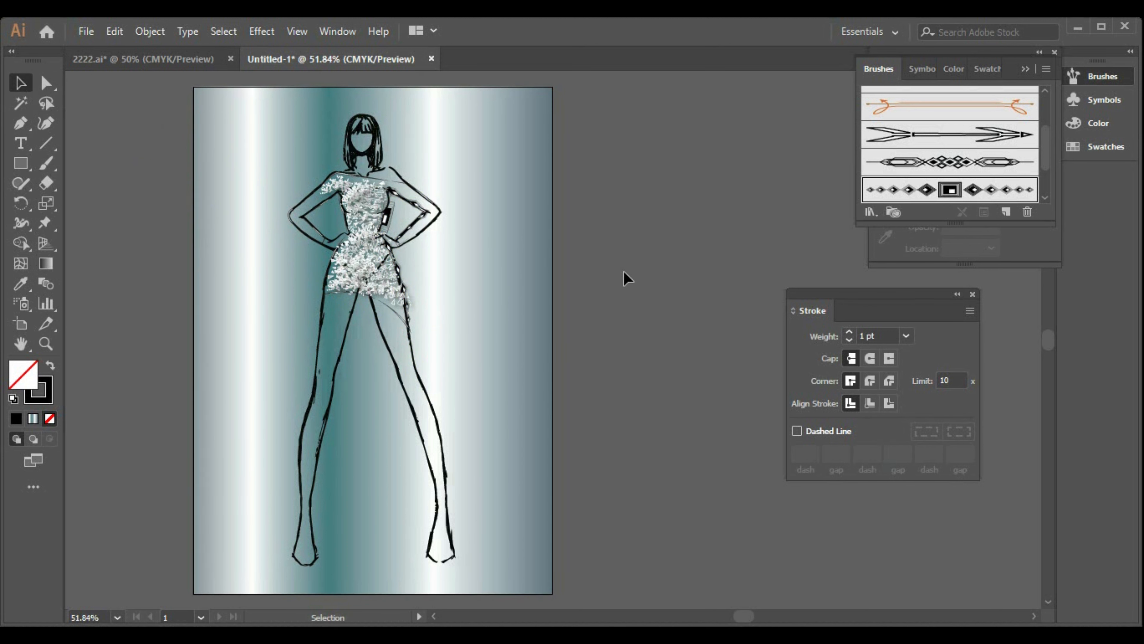
Step: Try a 0.5 pt stroke weight on the dress outline, and set it back to 0.25 pt
click(405, 179)
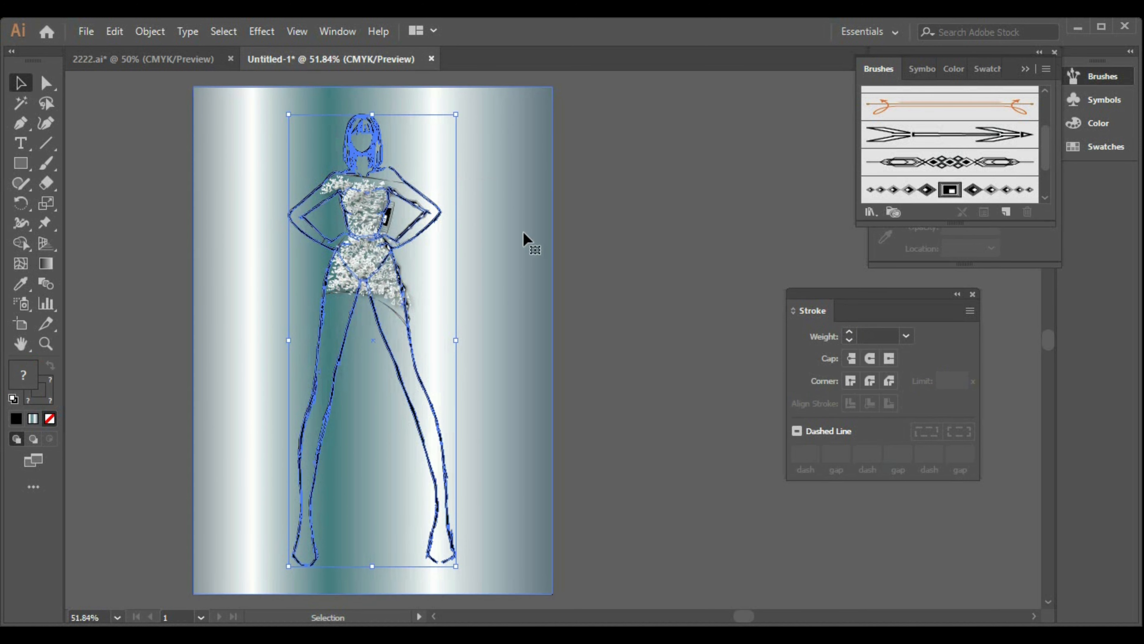
click(524, 239)
click(401, 188)
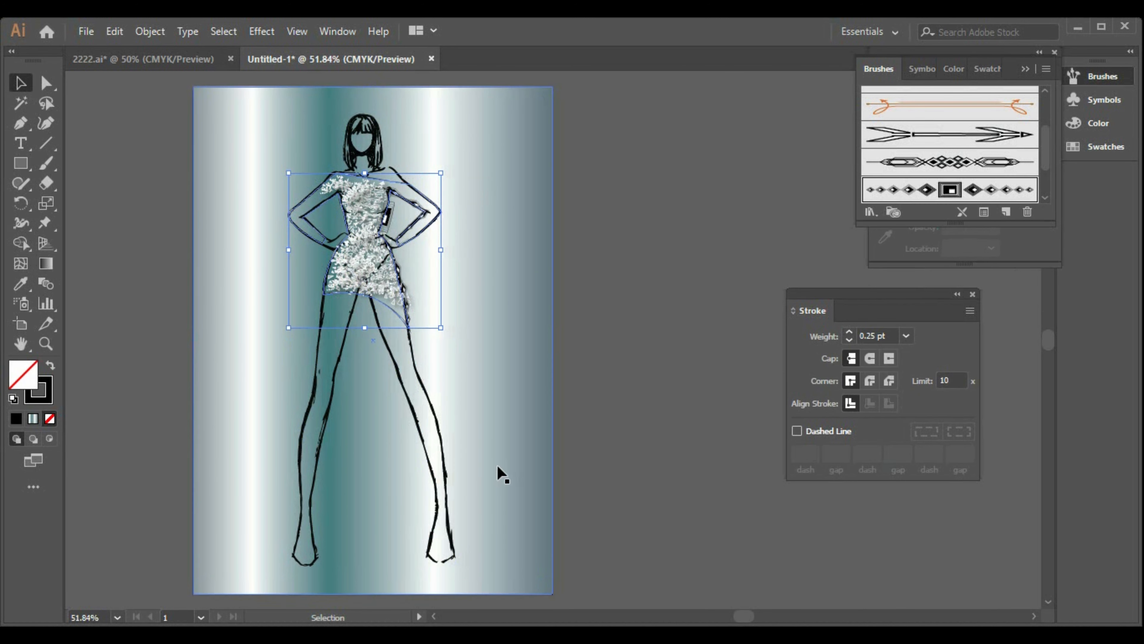
click(717, 360)
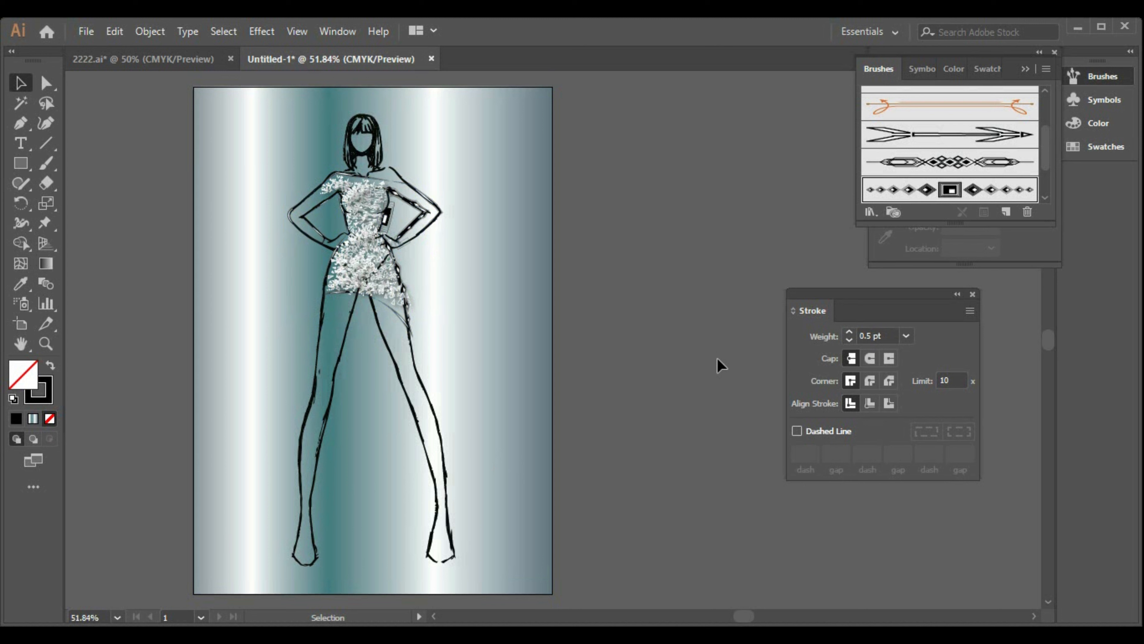
click(321, 247)
click(641, 365)
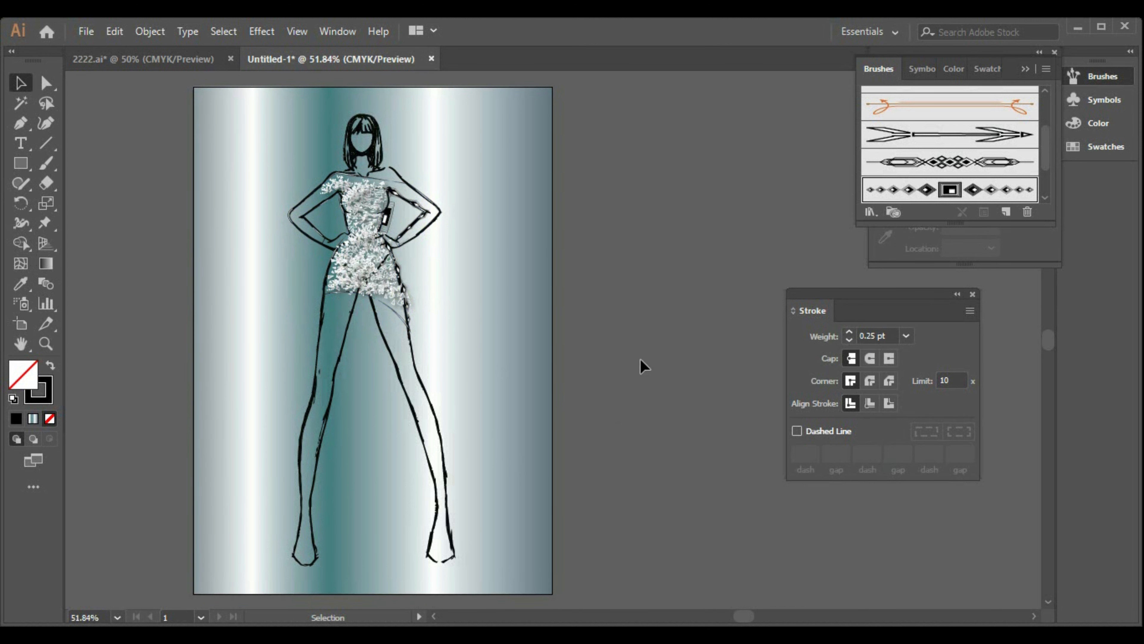
Step: Apply the interlaced-diamond divider brush to the dress outline and raise its stroke weight to 0.75 pt
click(403, 192)
click(949, 161)
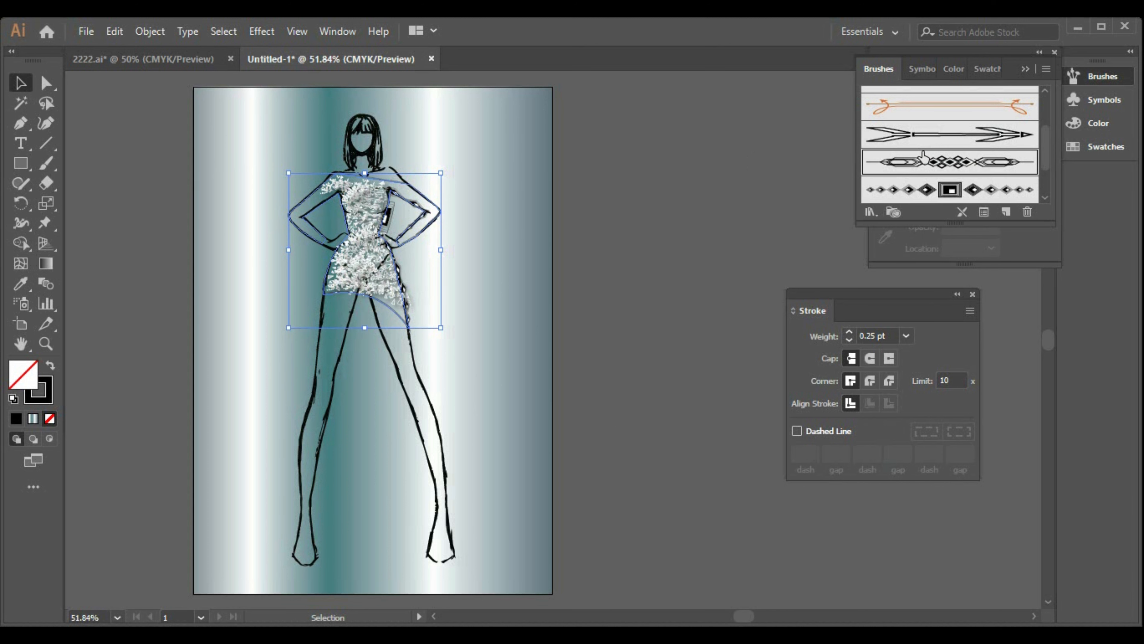
click(716, 427)
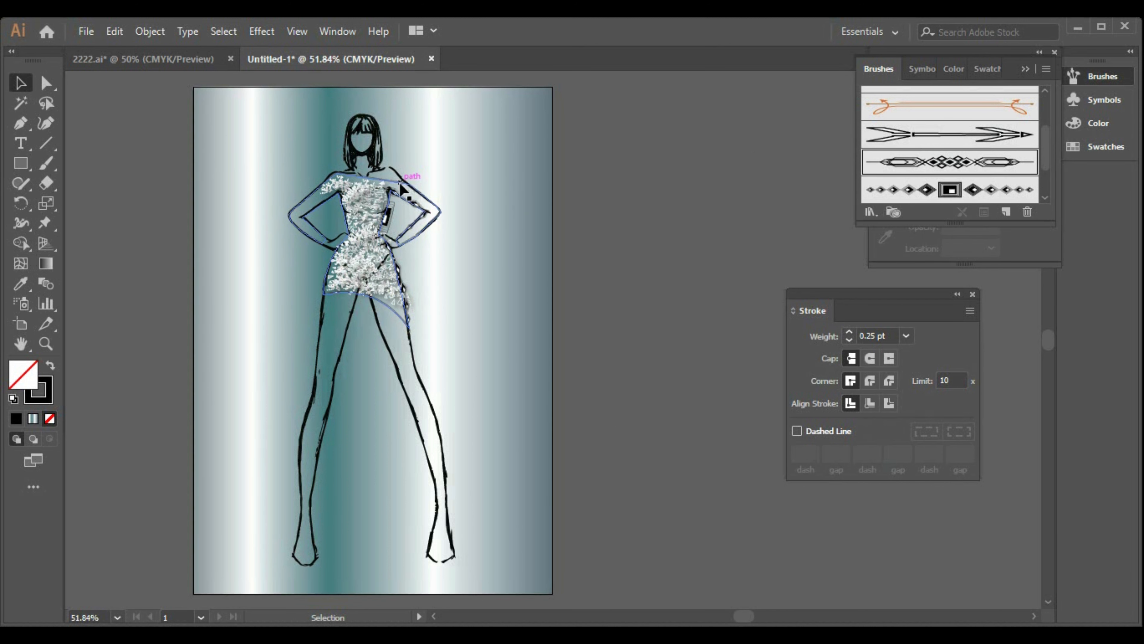
click(412, 180)
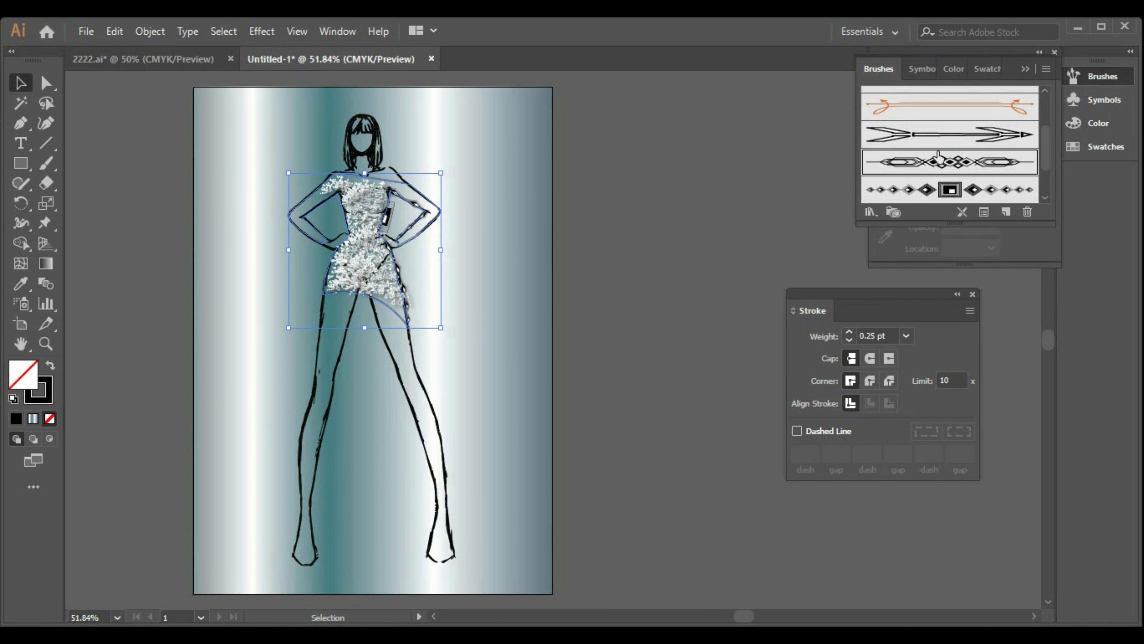
click(849, 333)
click(707, 308)
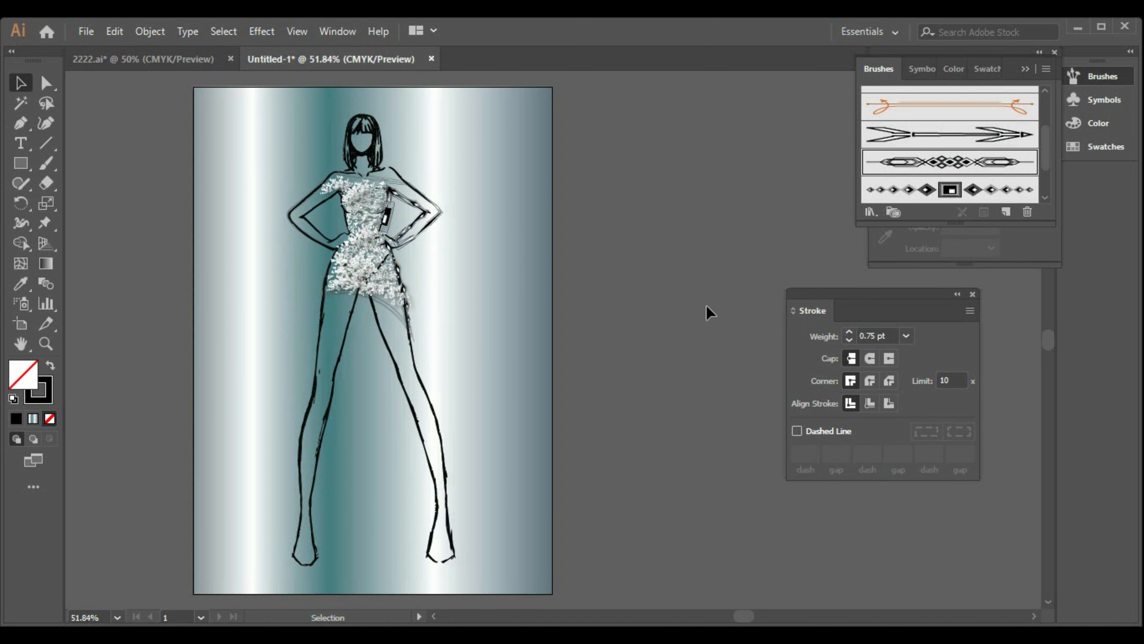
Step: Reduce the dress outline's stroke weight to 0.5 pt and close the stroke settings
click(408, 311)
click(847, 341)
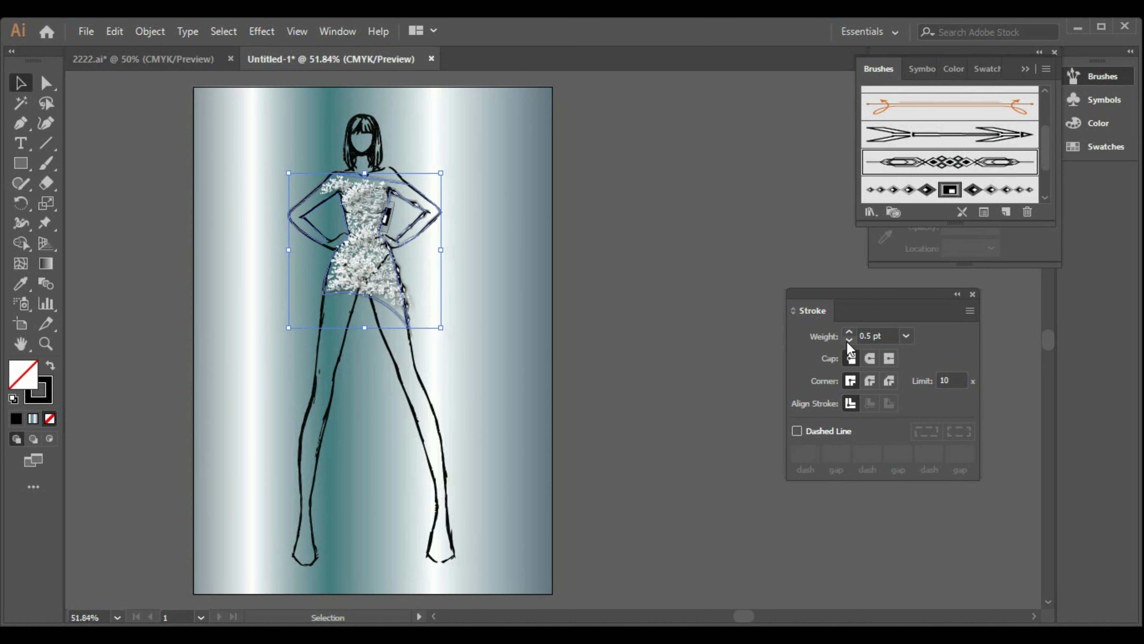
click(681, 348)
click(972, 295)
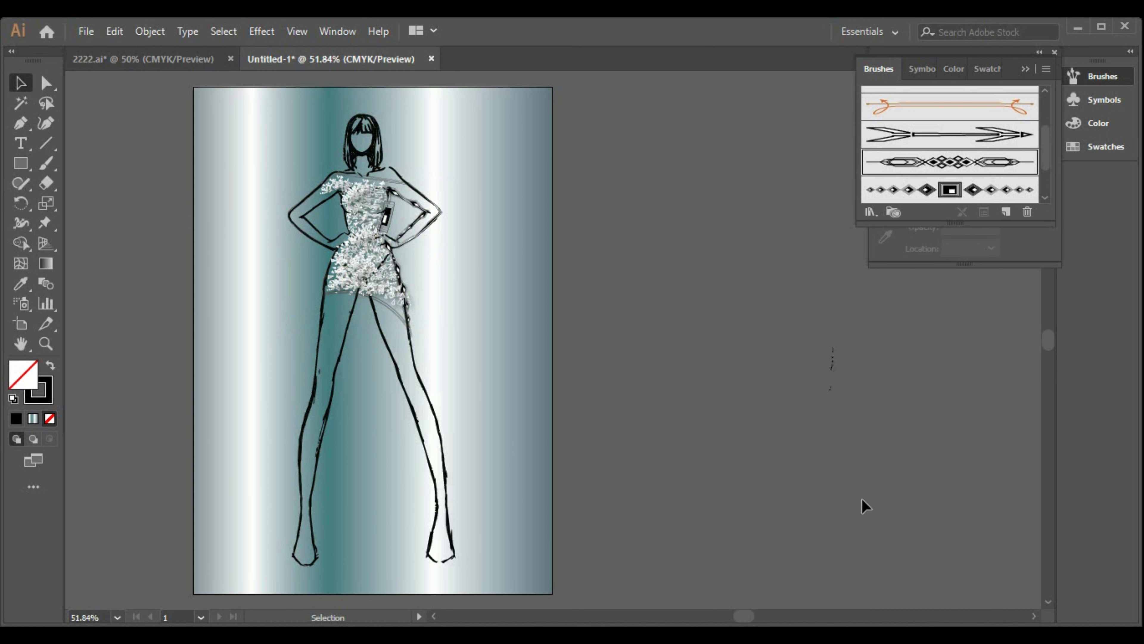
Step: Draw a curved Pen path across the dress's waist and apply the Text Divider 18 brush as a belt
click(24, 118)
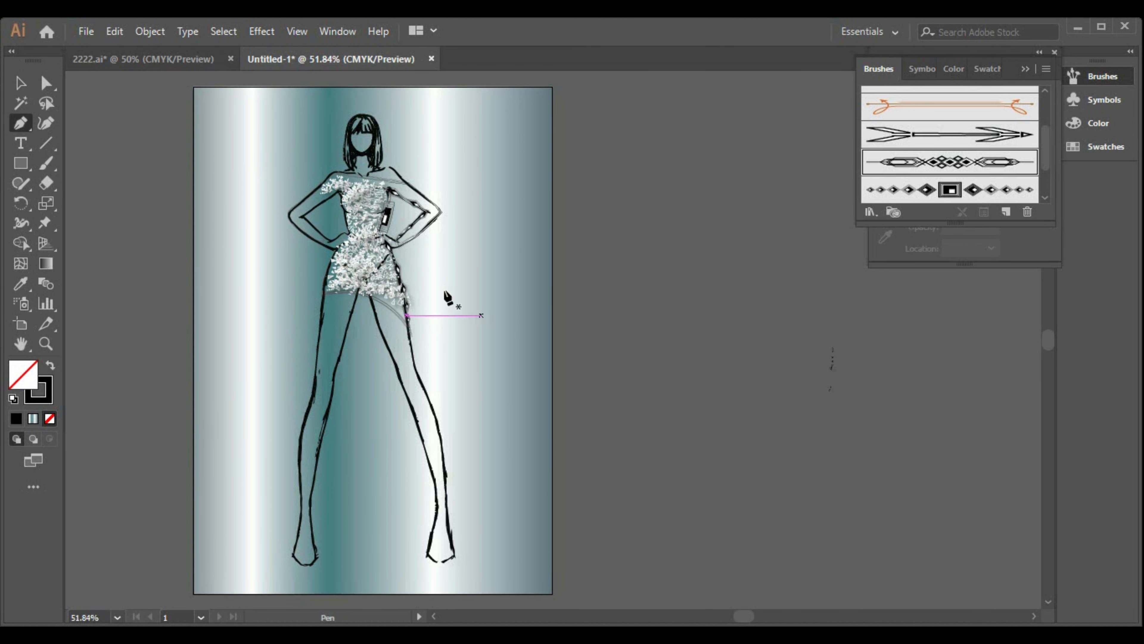
click(350, 232)
click(379, 240)
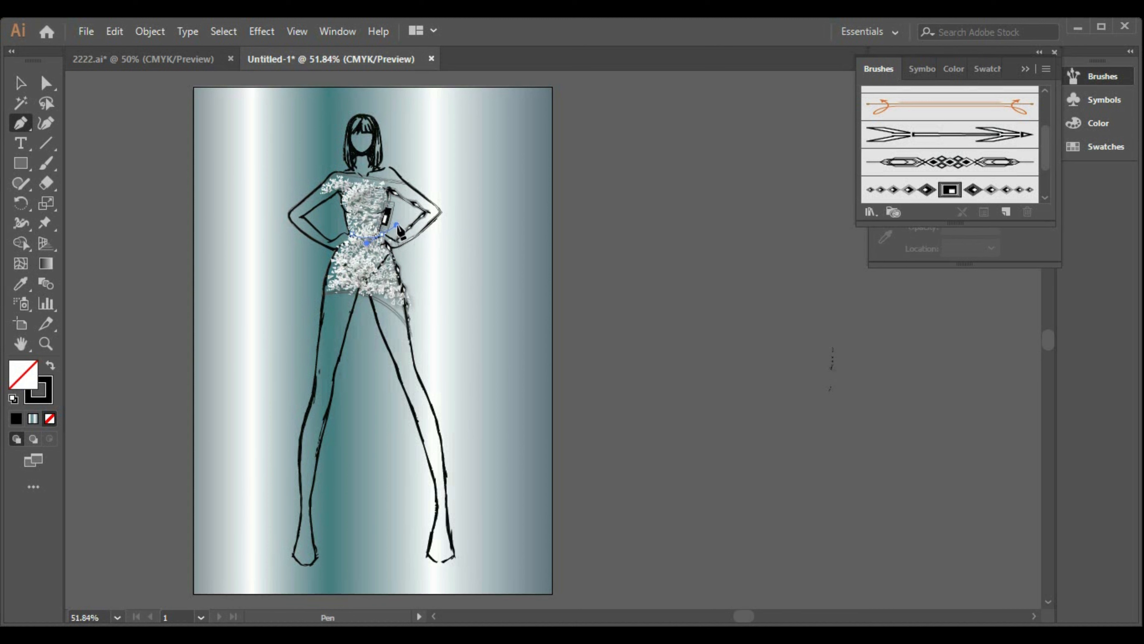
click(940, 199)
click(21, 85)
click(153, 176)
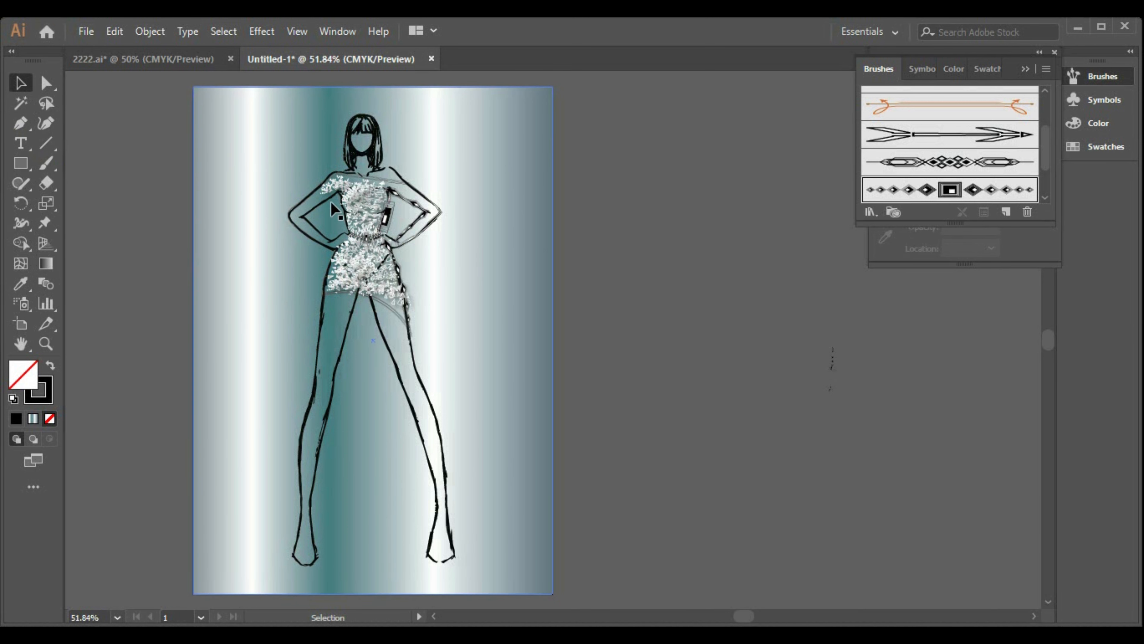
Step: Add a small Pen mark at the hand on the waist and apply the square-centred diamond divider brush to it
click(20, 122)
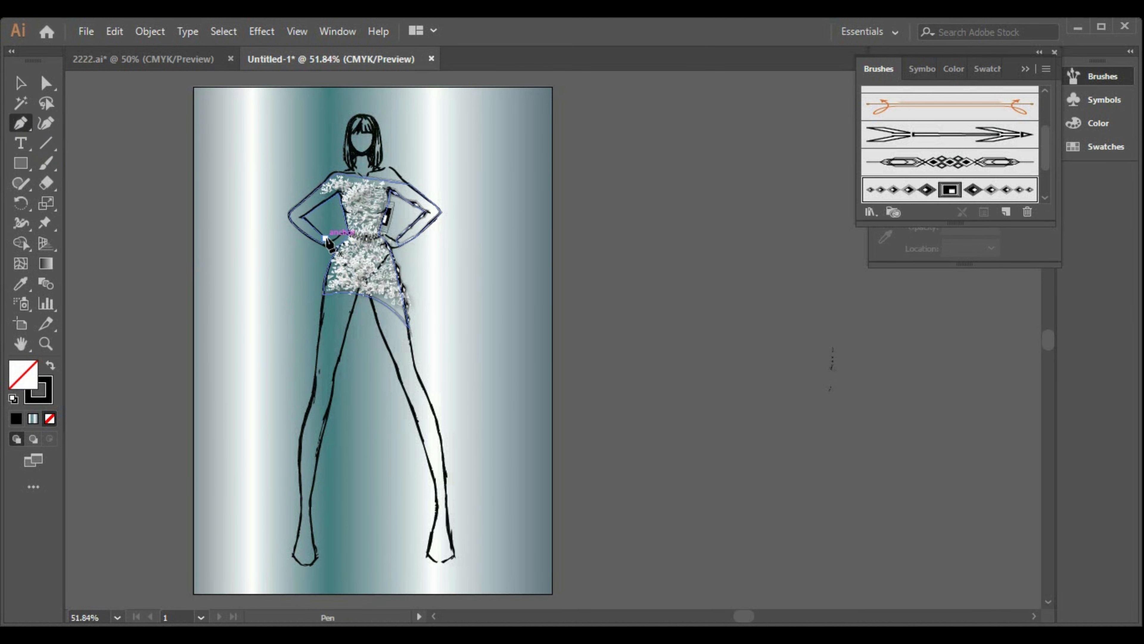
click(323, 241)
click(18, 81)
click(943, 191)
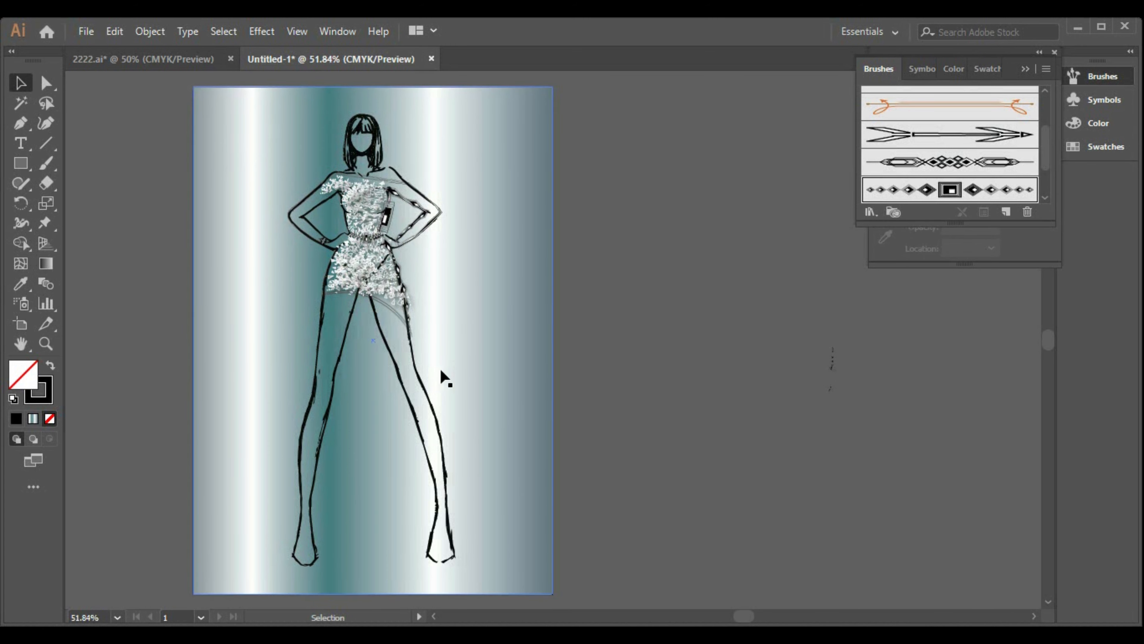
Step: Add small Pen accents with the square-centred diamond brush at the dress's shoulder and upper chest
click(21, 123)
click(333, 185)
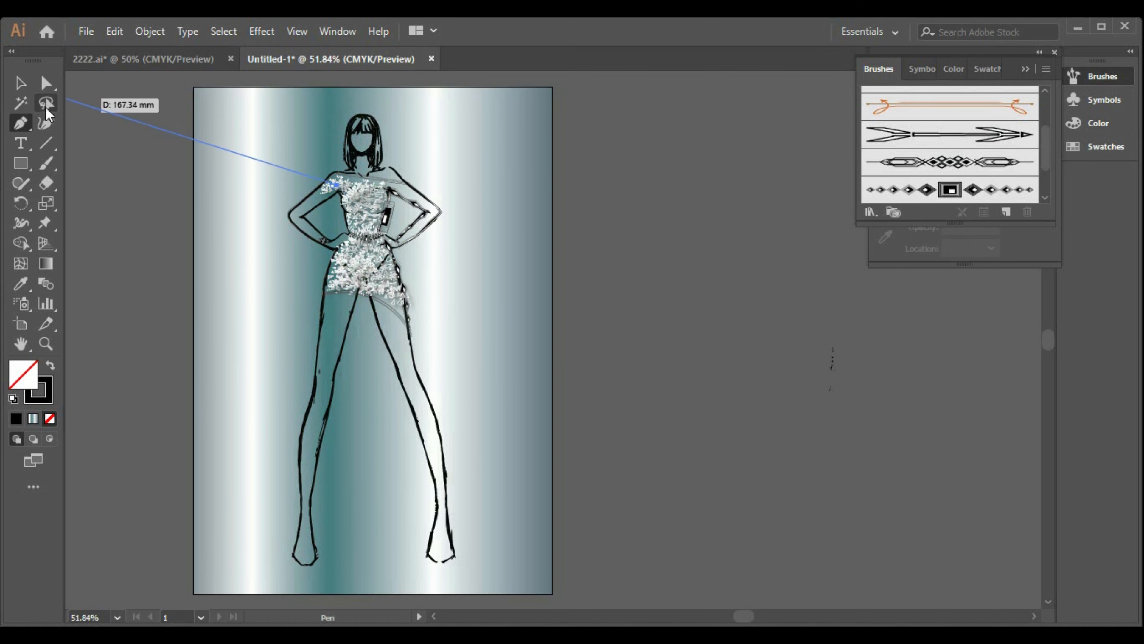
click(21, 83)
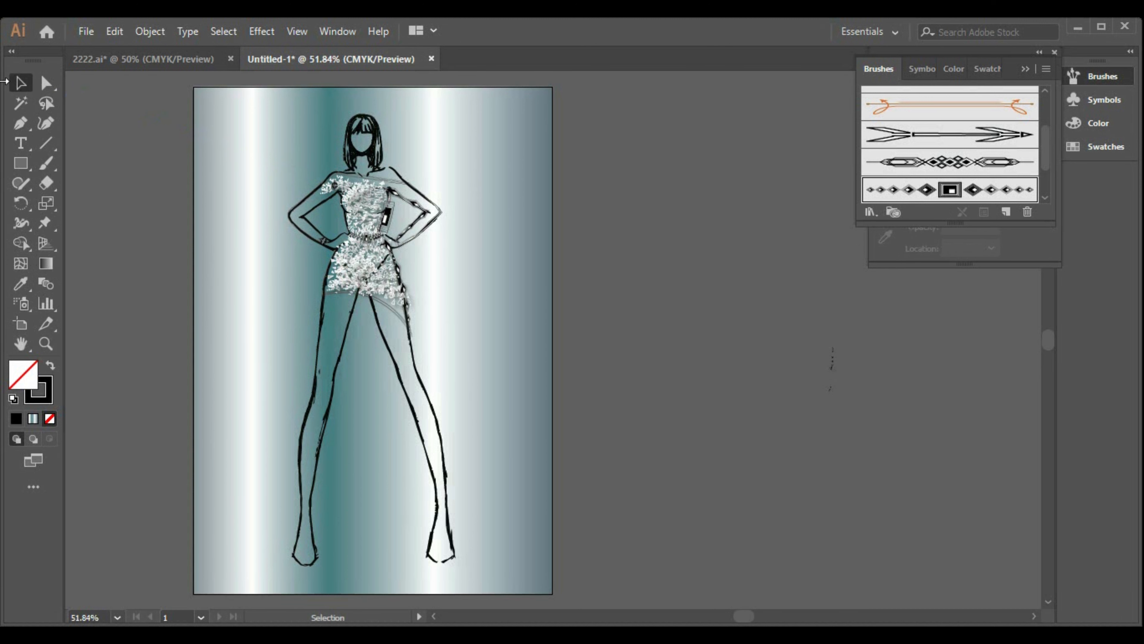
key(p)
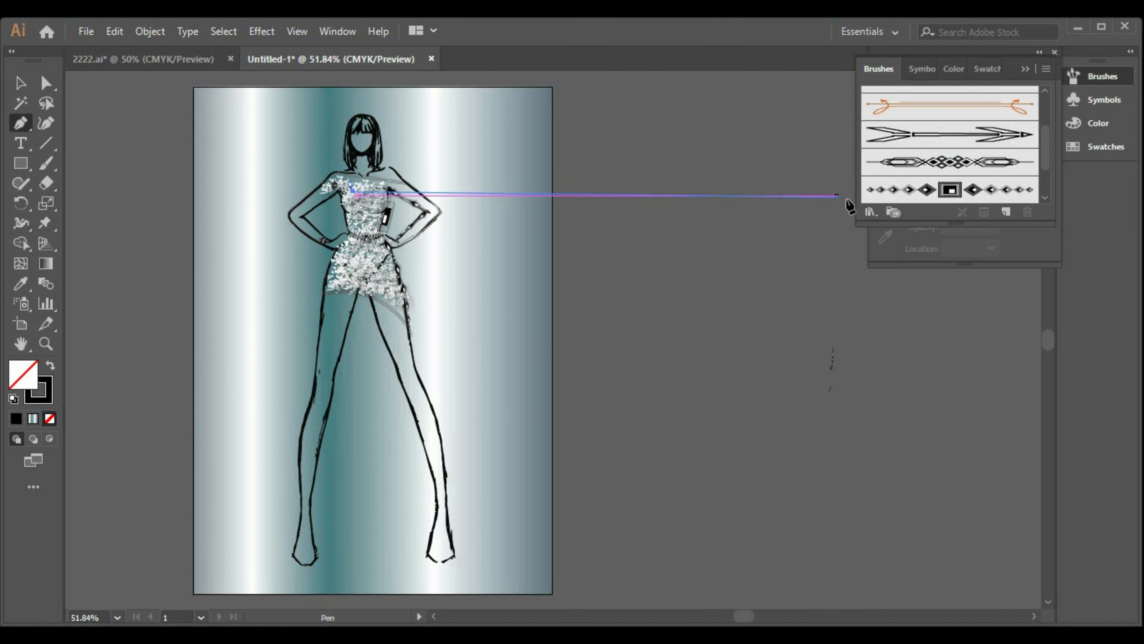
click(20, 83)
click(733, 262)
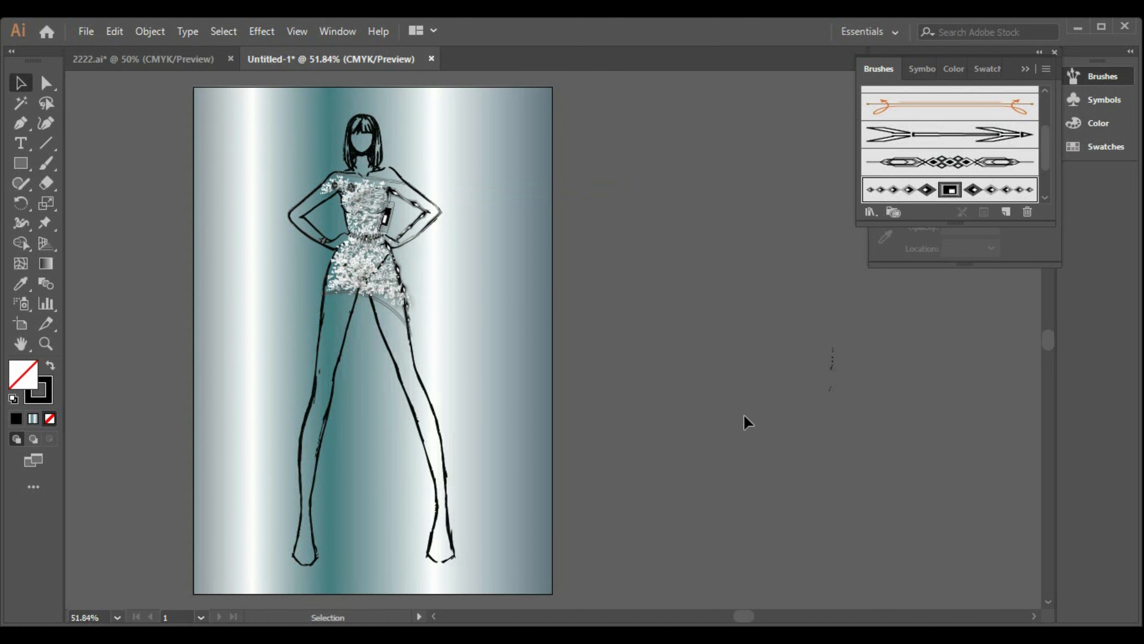
Step: Move the small diamond ornament from the artboard's edge onto the dress's bodice and deselect it
click(429, 273)
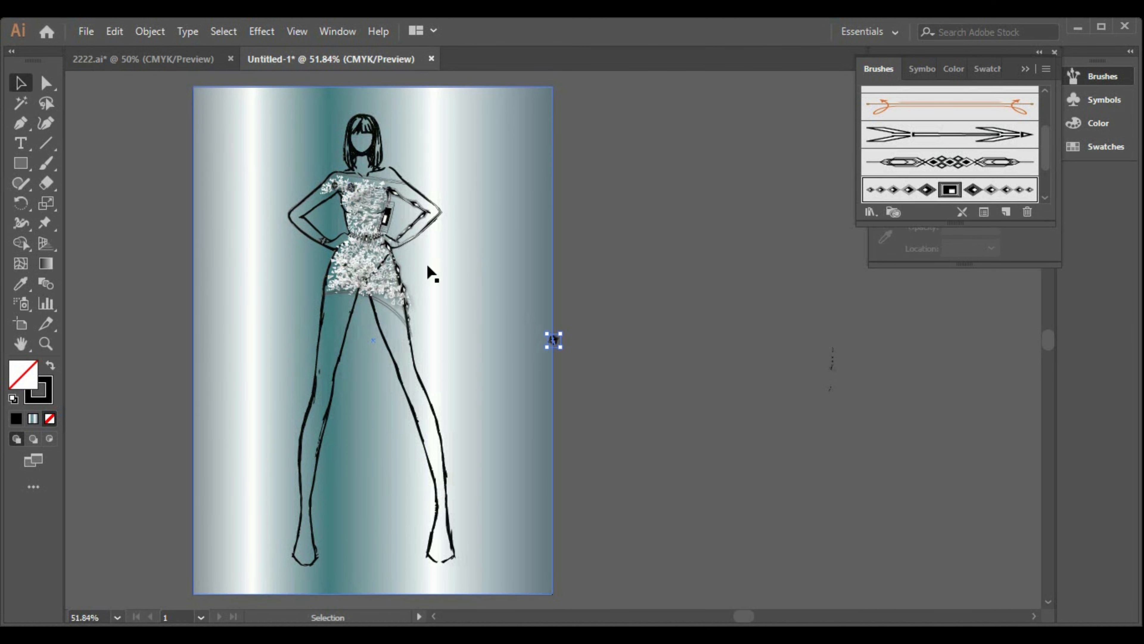
click(357, 195)
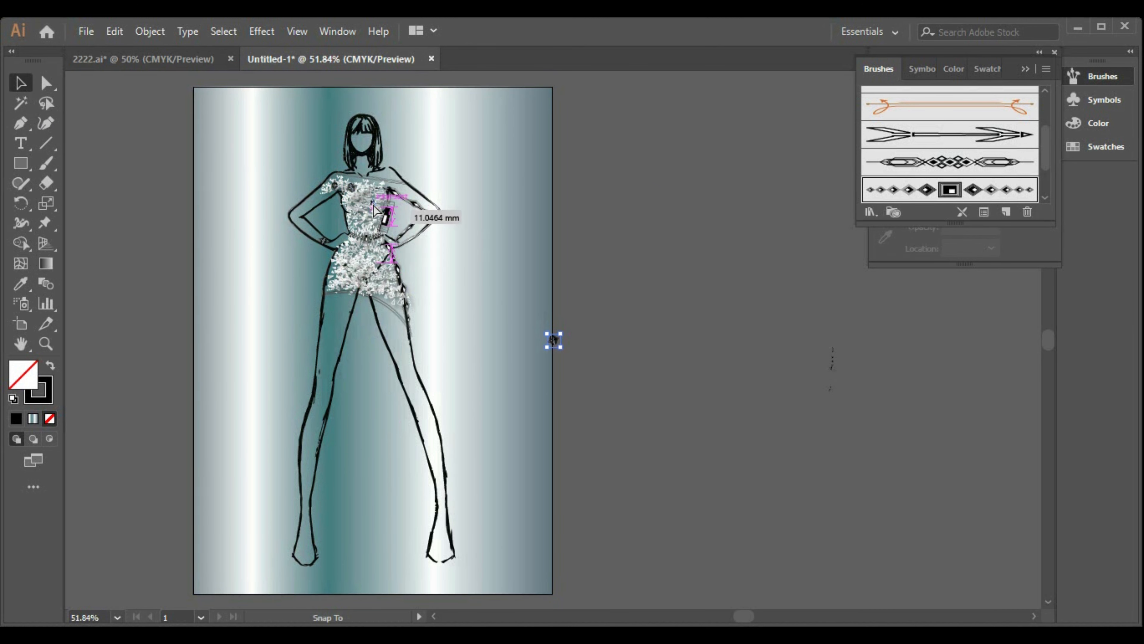
click(511, 293)
drag(554, 338, 377, 226)
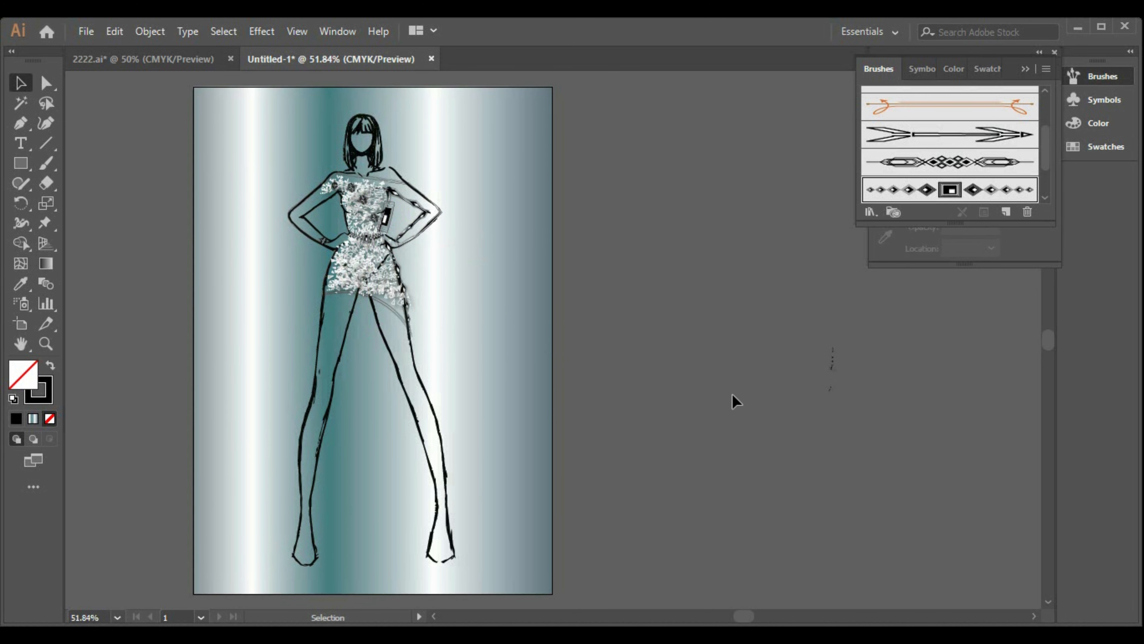
click(336, 189)
click(455, 381)
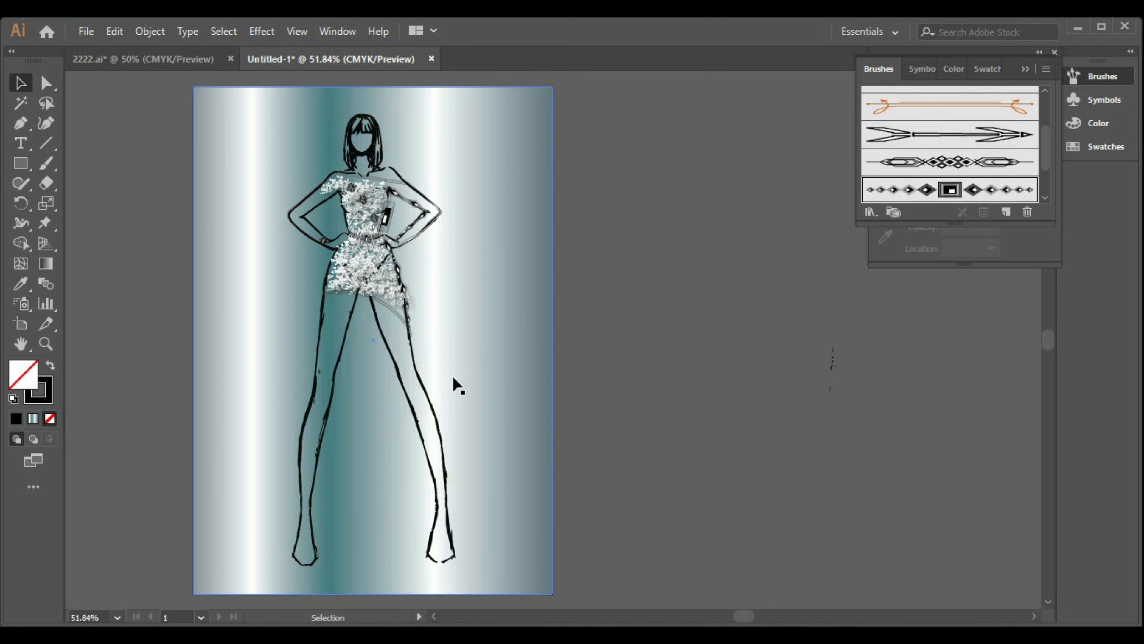
click(716, 413)
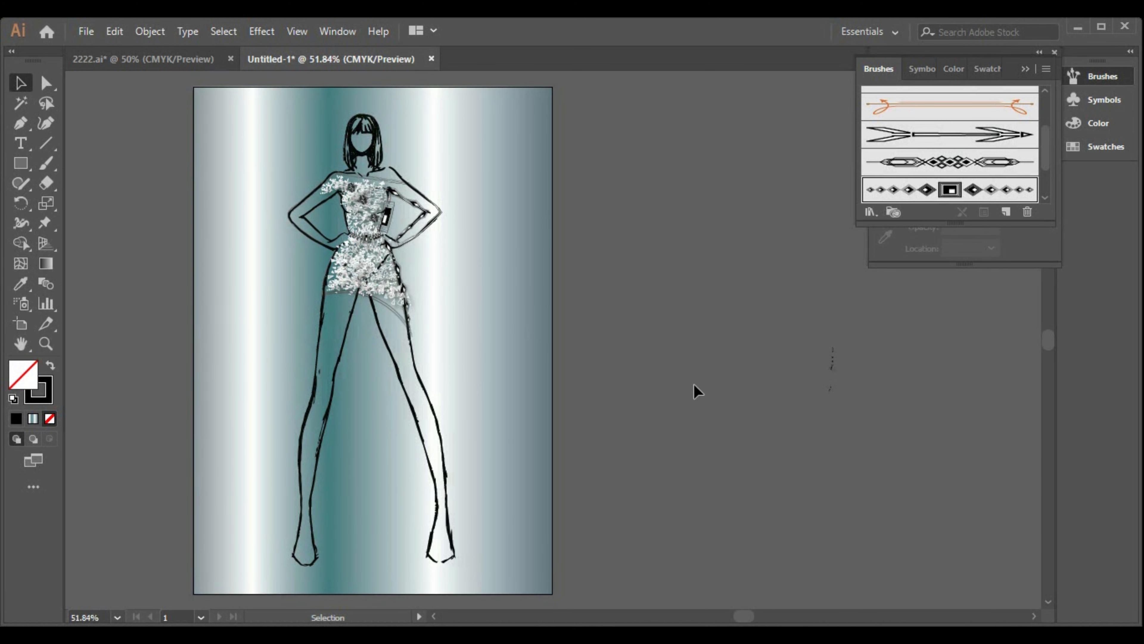
Step: Position the diamond-brush trim across the neckline and nudge it slightly toward the sleeved shoulder
mouse_move(374, 220)
mouse_down()
mouse_move(366, 204)
mouse_move(584, 183)
mouse_move(673, 266)
mouse_move(670, 339)
mouse_move(685, 302)
mouse_move(449, 205)
mouse_move(452, 217)
mouse_move(444, 185)
mouse_move(380, 185)
mouse_move(386, 214)
mouse_up()
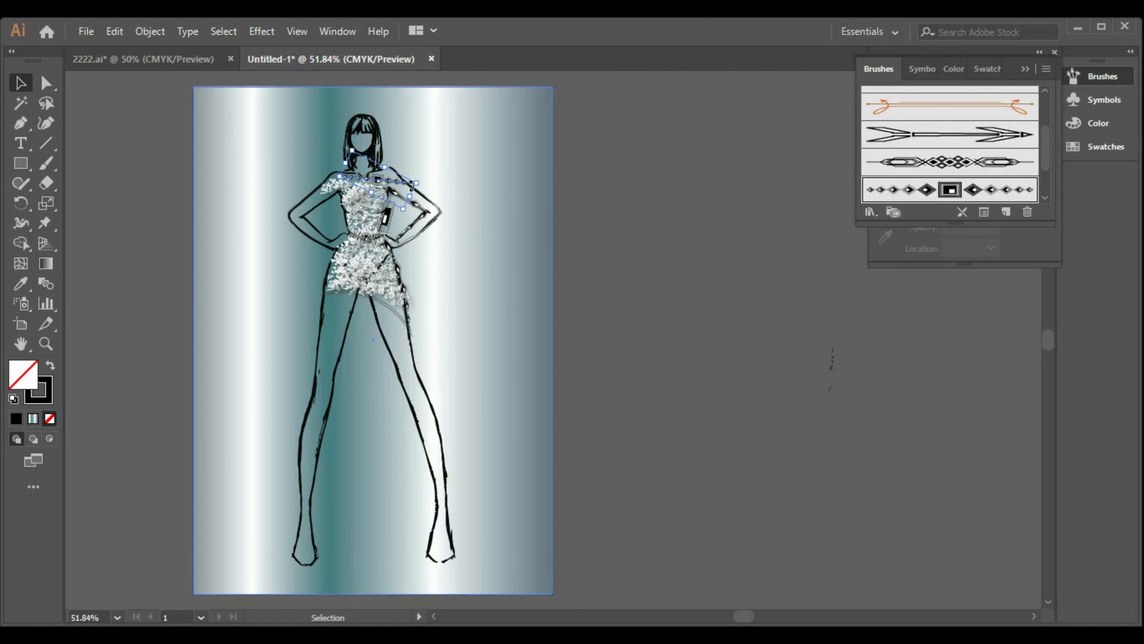
key(Left)
key(Left)
key(Left)
key(Left)
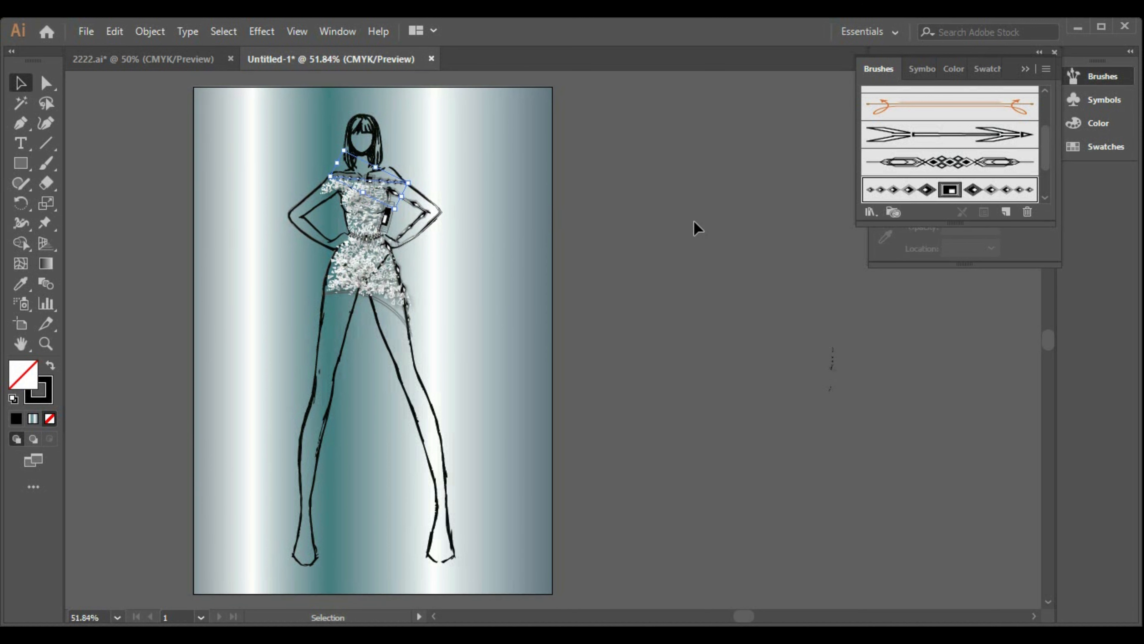
click(736, 530)
click(380, 185)
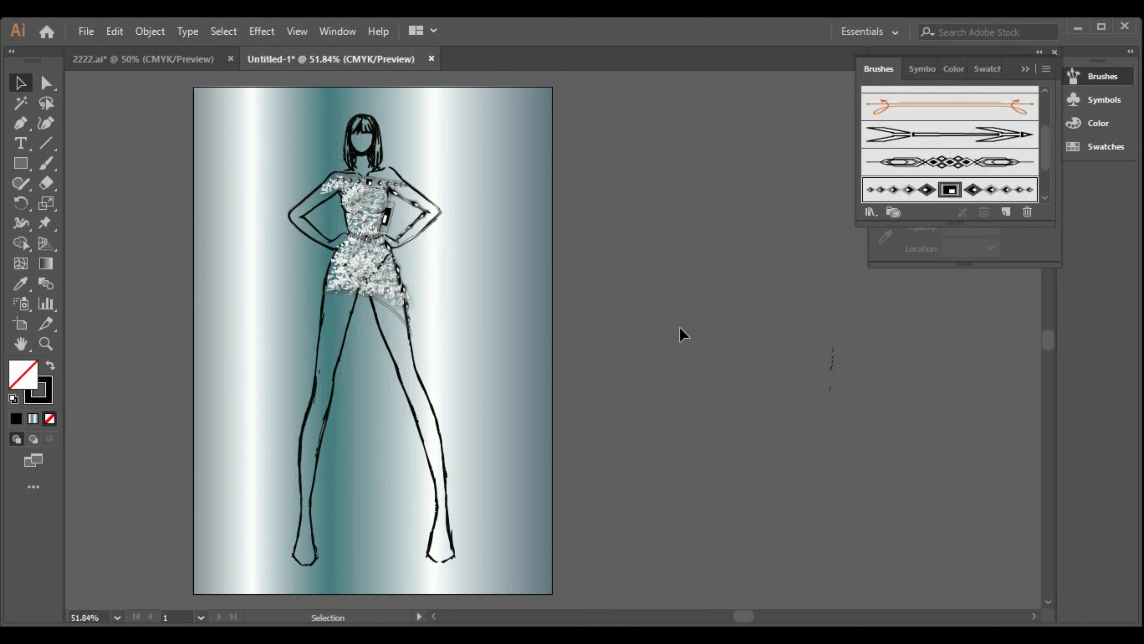
Step: Set the stroke of the shard clusters on the lower skirt and across the shoulder to black
click(398, 304)
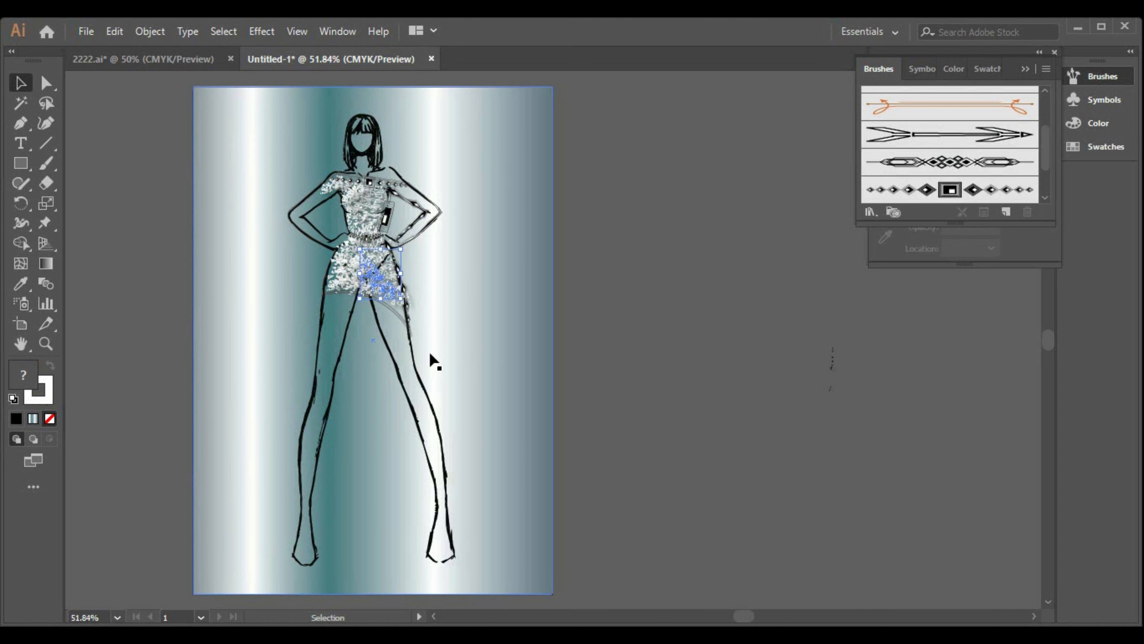
click(953, 68)
click(879, 287)
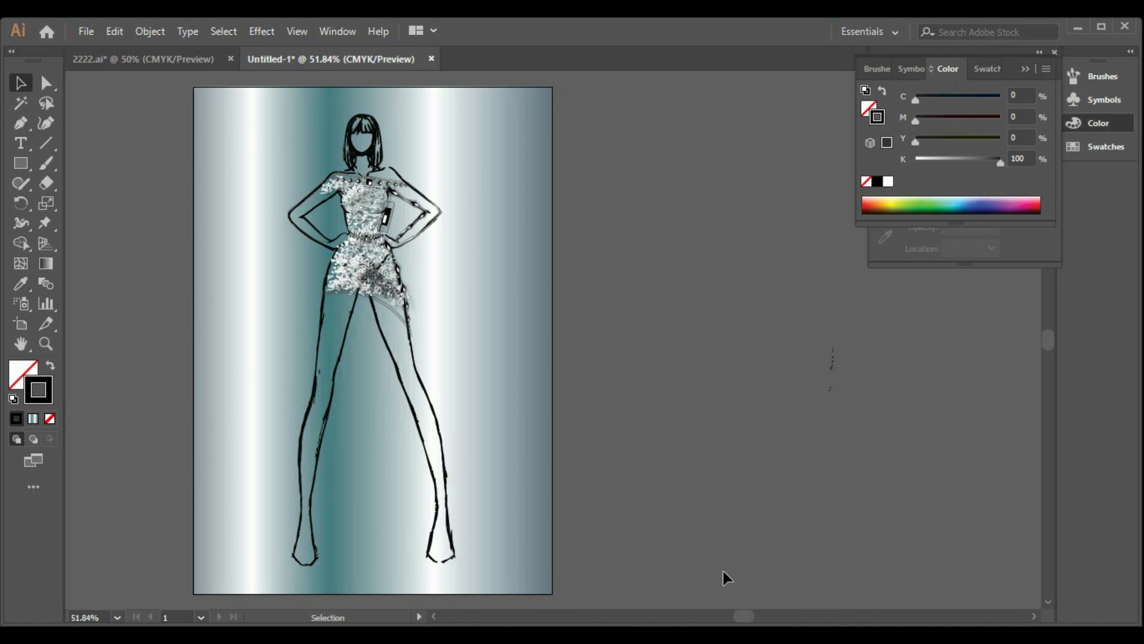
click(371, 194)
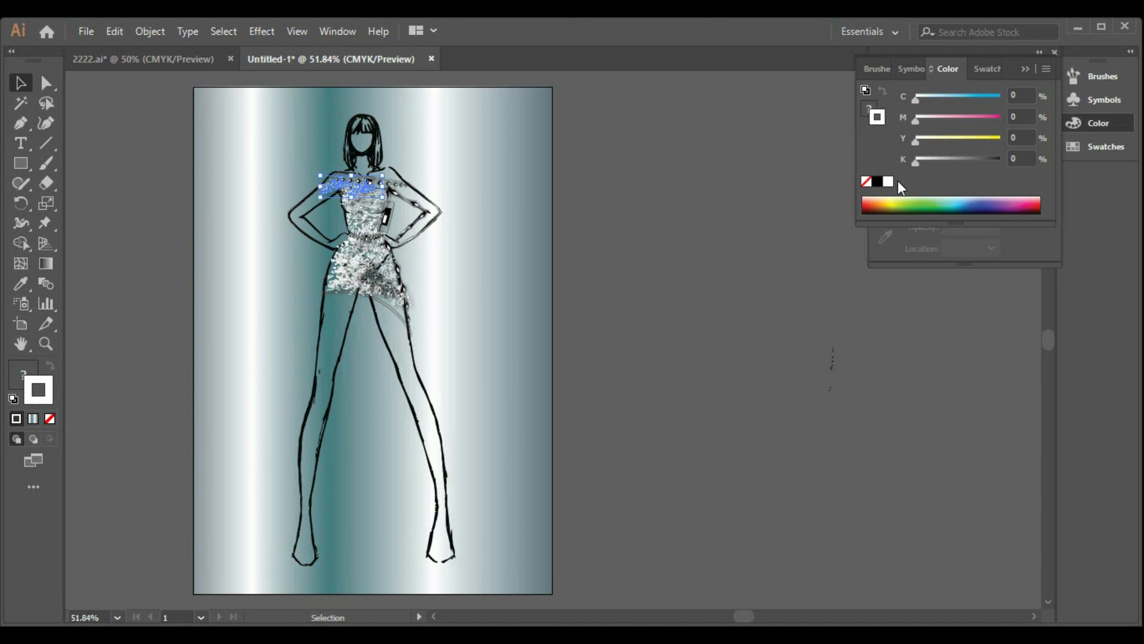
click(877, 181)
click(787, 362)
click(376, 200)
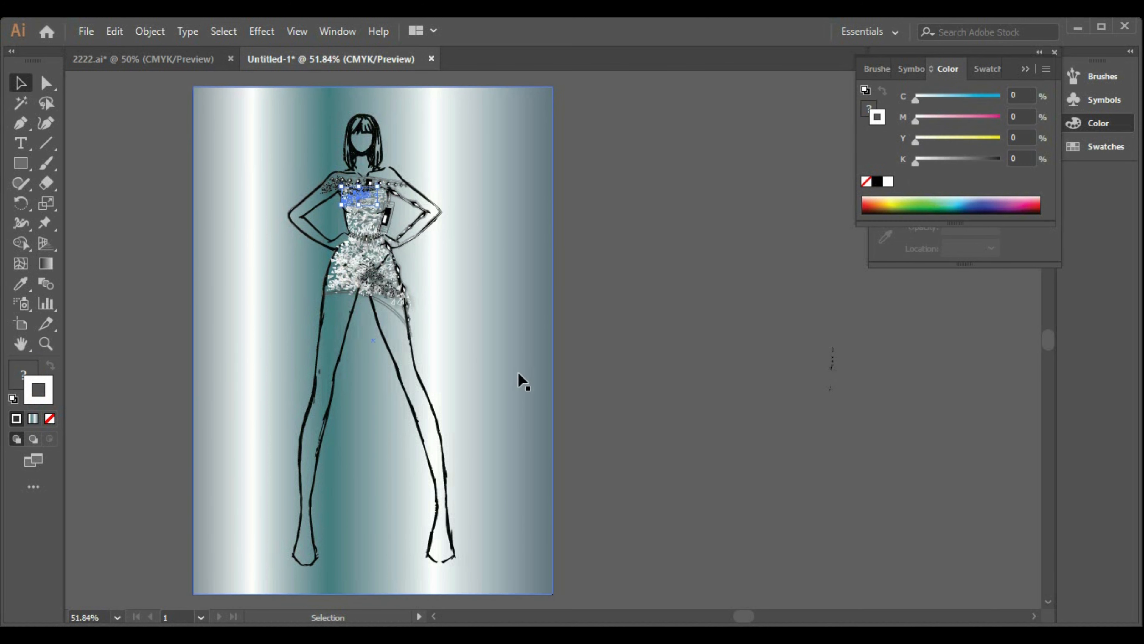
click(589, 388)
Step: Move the gradient background rectangle off the artboard, clear of the figure
drag(477, 396, 1019, 436)
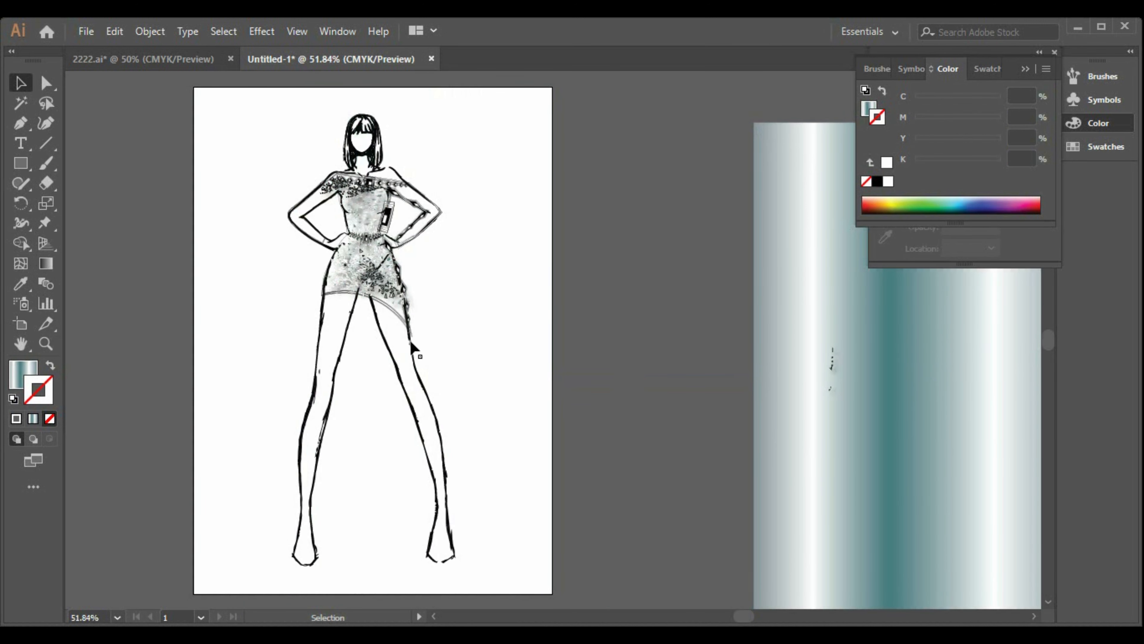
click(407, 349)
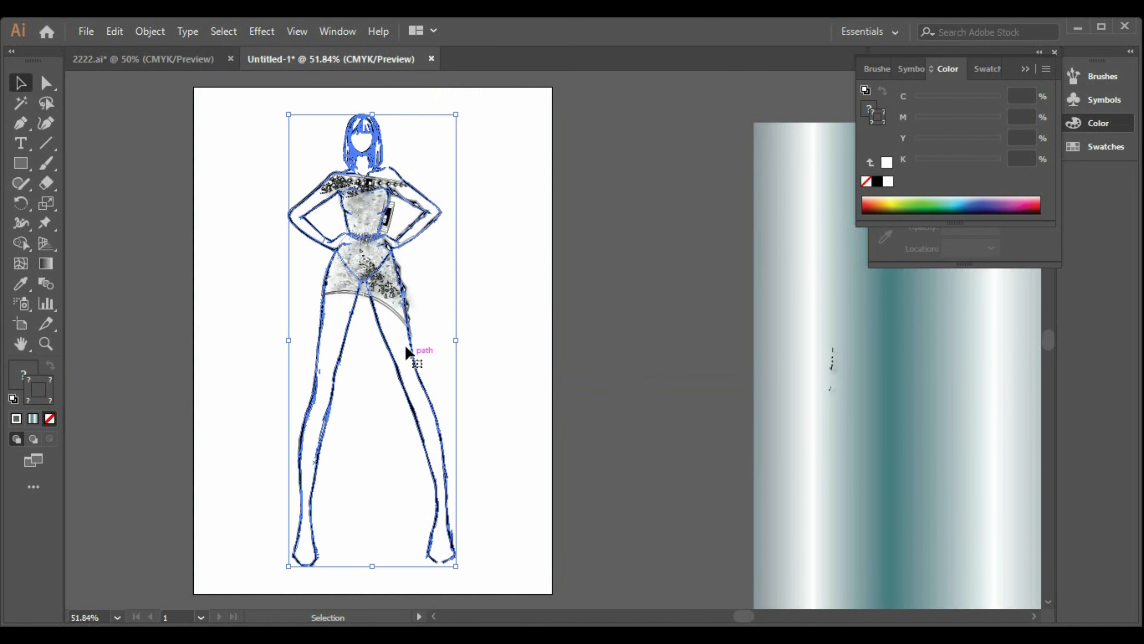
click(371, 332)
Step: Group the dress outline with the figure sketch and move the group aside, clear of the dress's shard clusters and trims
click(347, 334)
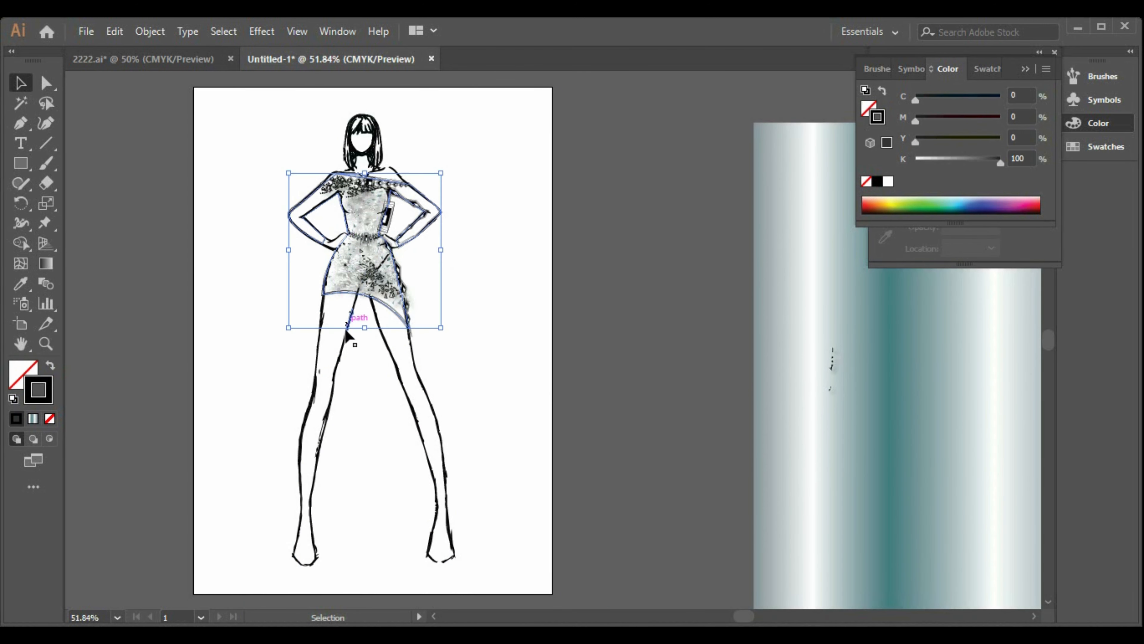
shift+click(433, 399)
right_click(431, 404)
click(506, 248)
drag(413, 356, 585, 360)
click(359, 395)
Step: Select all the dress's shard clusters and trims and set their stroke to black
mouse_move(304, 107)
mouse_down()
mouse_move(366, 322)
mouse_move(429, 372)
mouse_up()
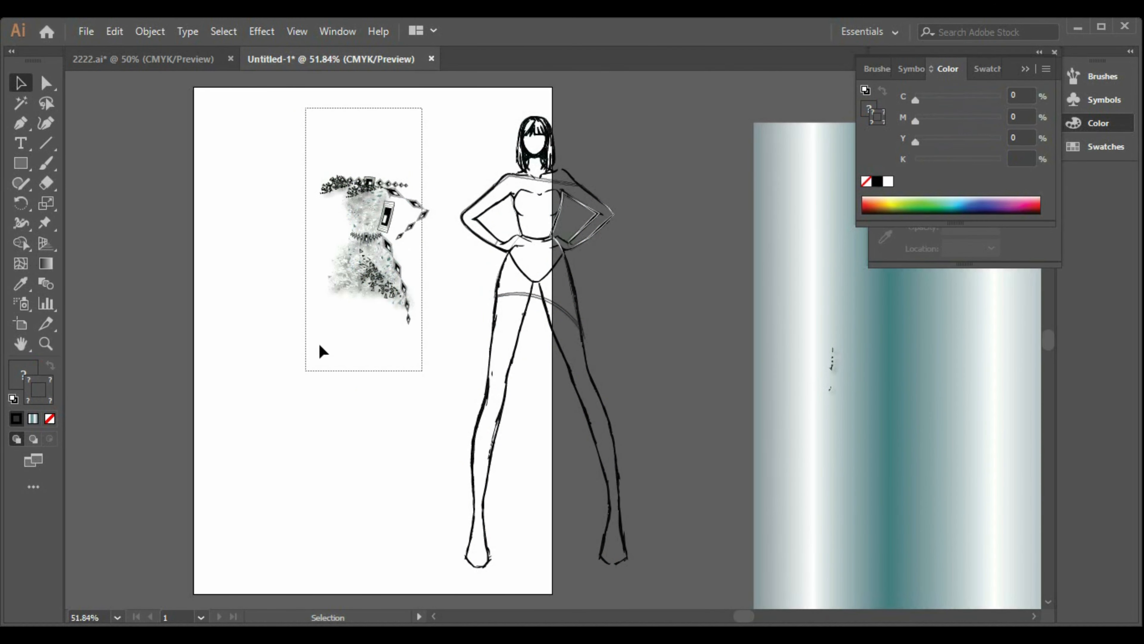
click(877, 182)
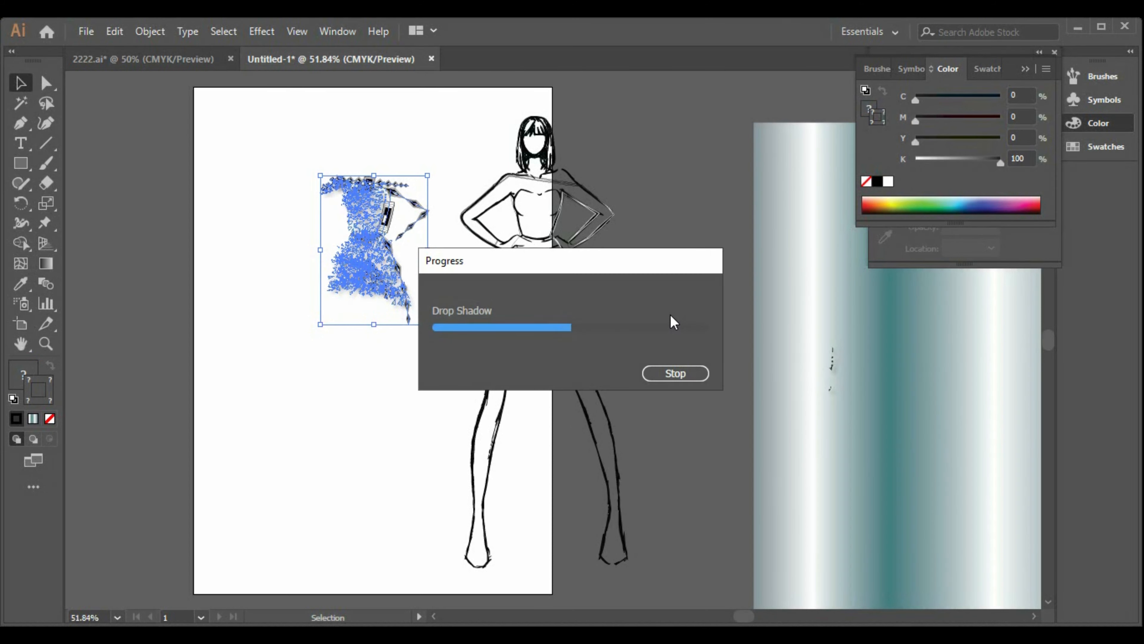
click(421, 467)
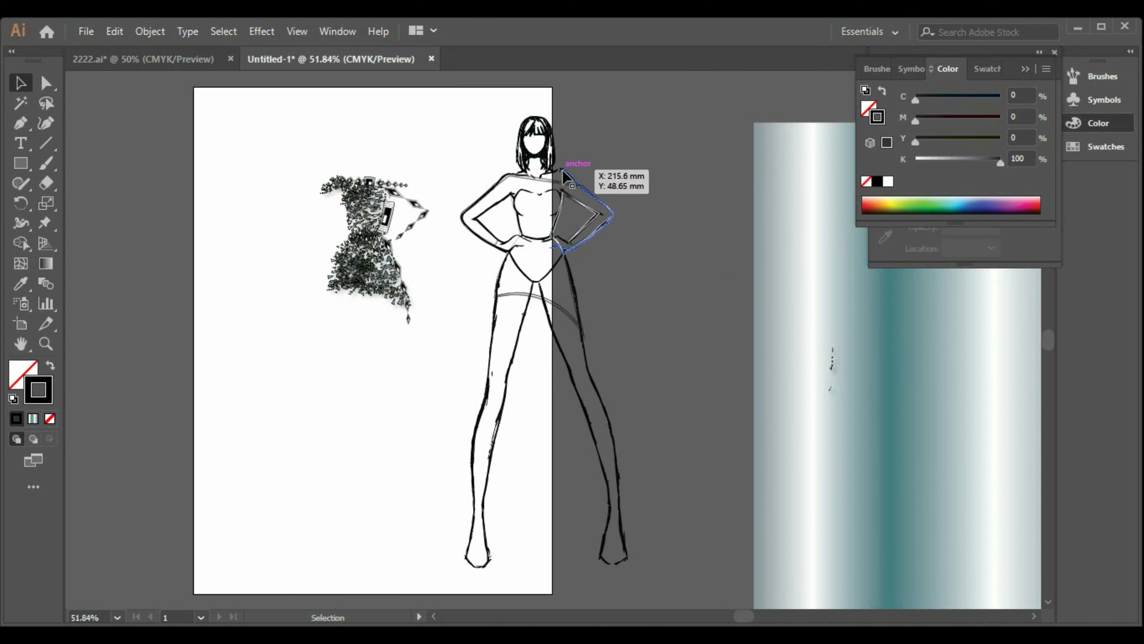
Step: Move the grouped figure and dress outline back onto the artboard and align it with the dress's clusters
drag(562, 176, 394, 176)
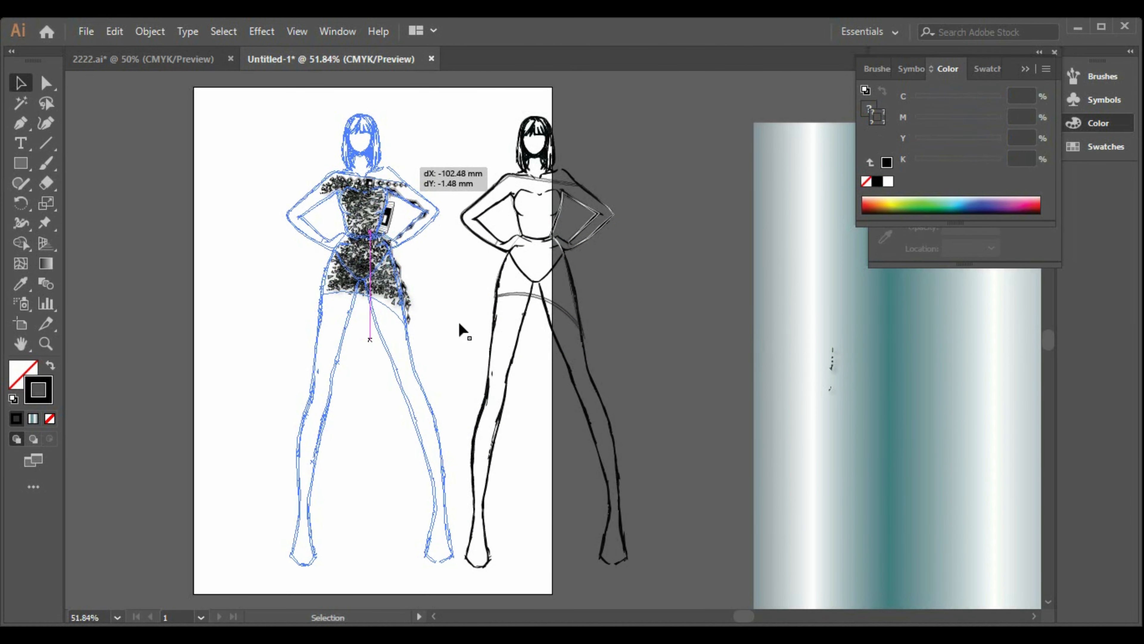
click(437, 416)
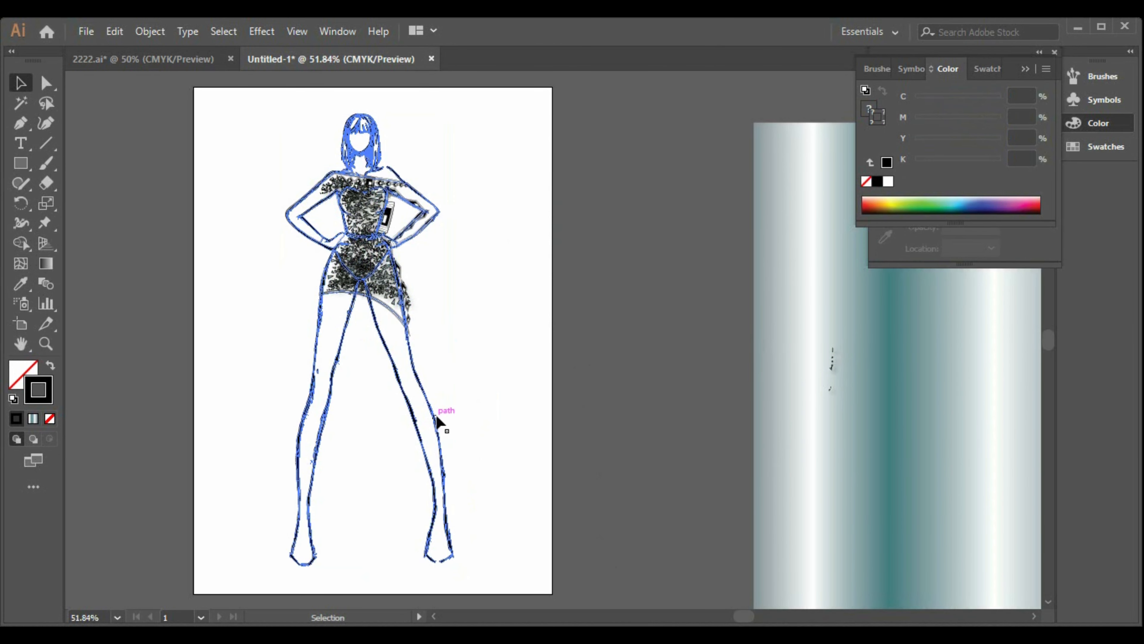
drag(437, 416, 440, 417)
click(598, 363)
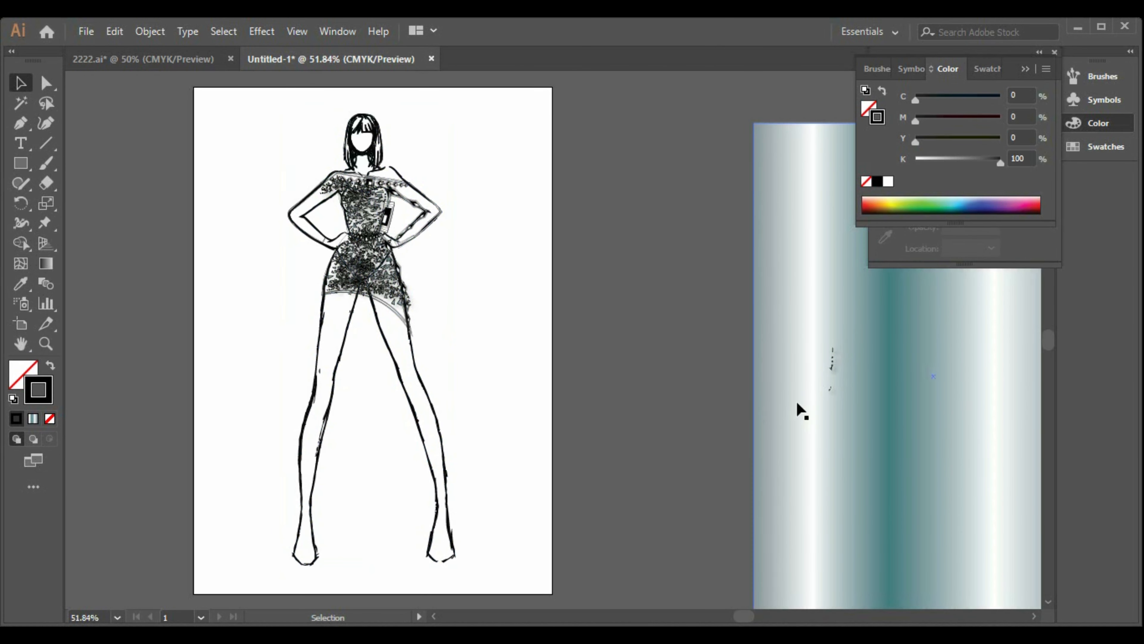